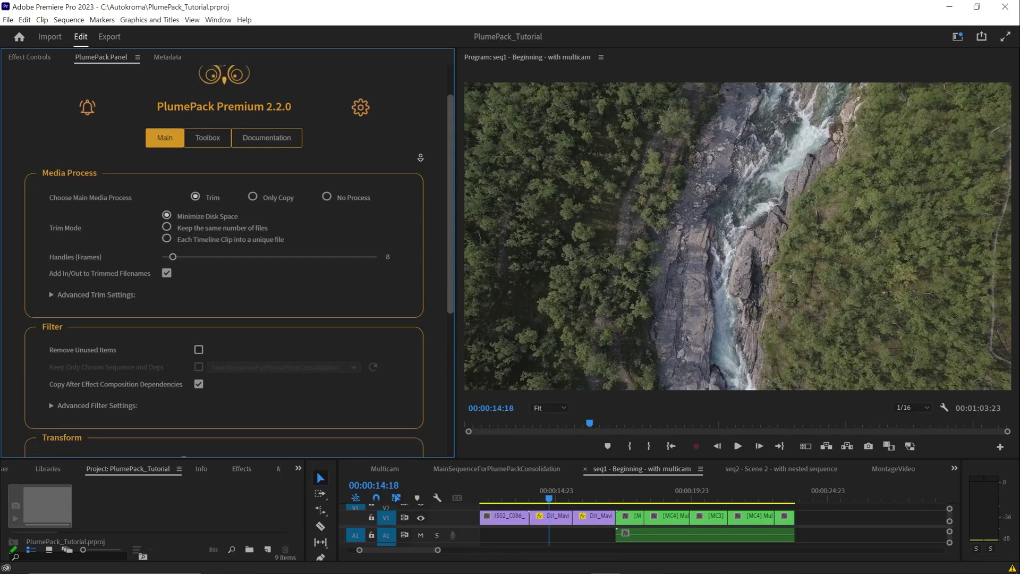
{"action": "scroll", "coordinate": [228, 266], "scroll_direction": "down", "scroll_amount": 1}
{"action": "scroll", "coordinate": [229, 266], "scroll_direction": "down", "scroll_amount": 2}
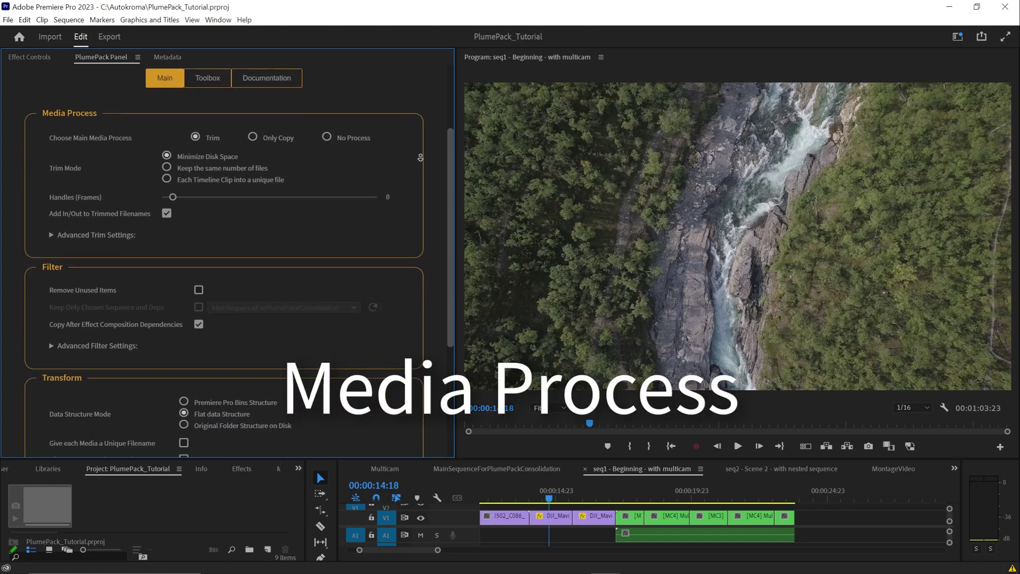
{"action": "scroll", "coordinate": [228, 265], "scroll_direction": "down", "scroll_amount": 2}
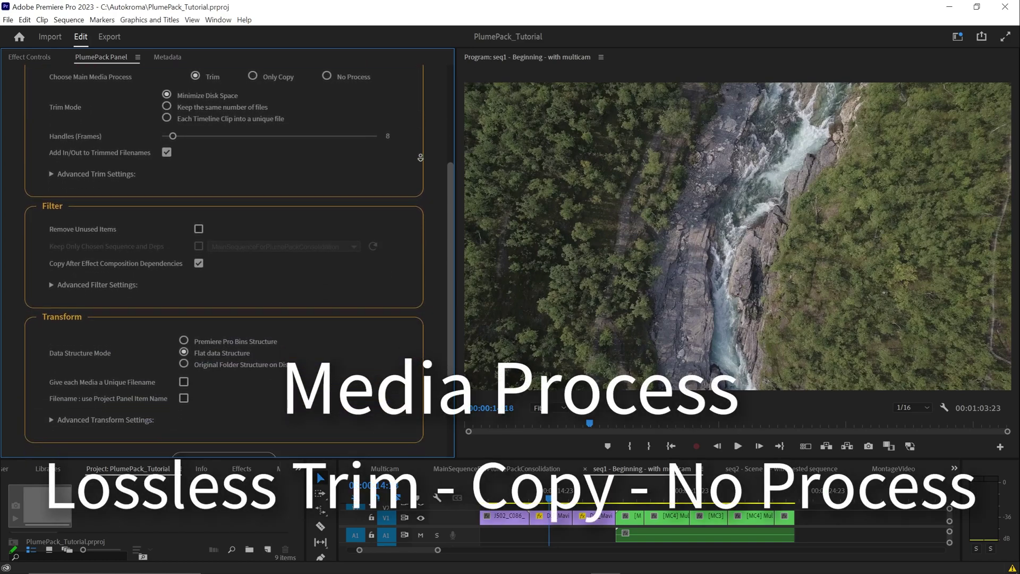
{"action": "scroll", "coordinate": [420, 158], "scroll_direction": "down", "scroll_amount": 2}
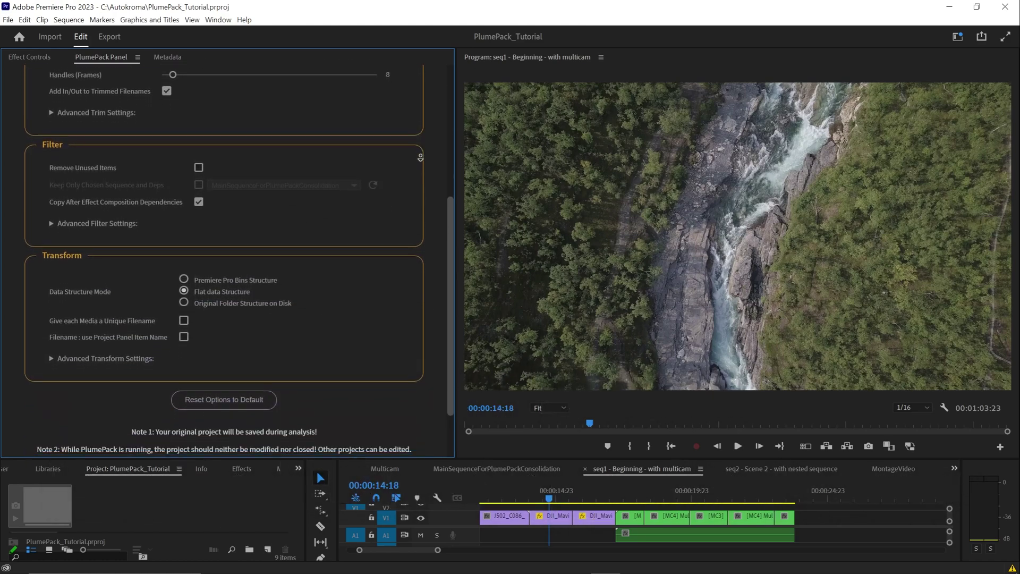
{"action": "scroll", "coordinate": [420, 158], "scroll_direction": "down", "scroll_amount": 2}
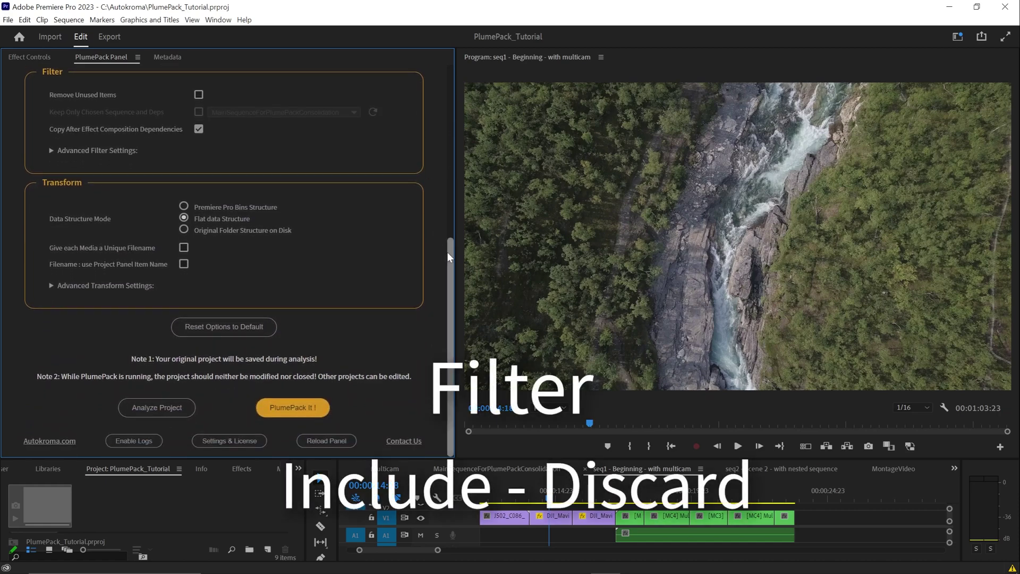
{"action": "left_click_drag", "start_coordinate": [448, 252], "coordinate": [456, 63]}
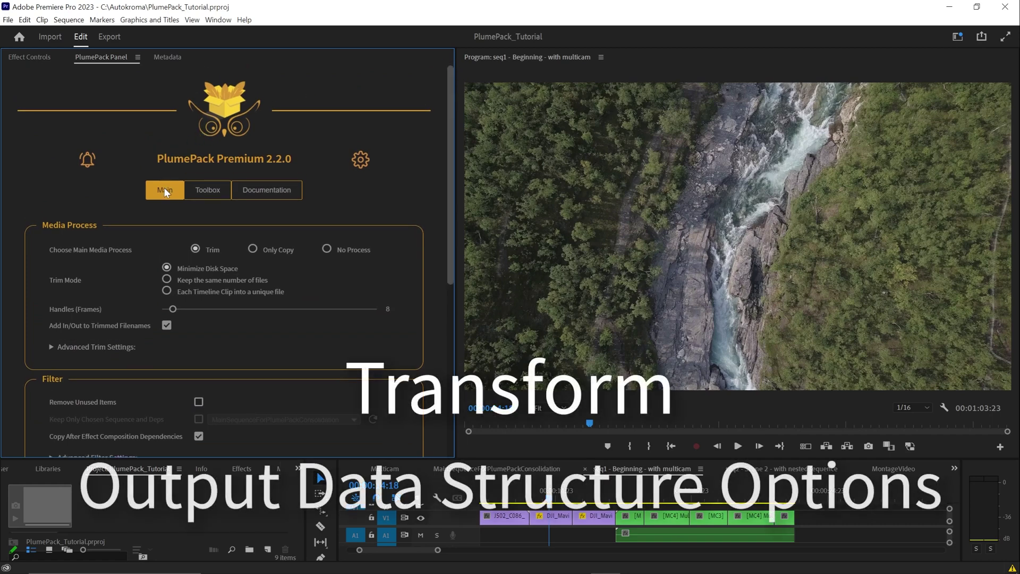
Browse PlumePack's Toolbox tools, then switch the panel to its Documentation Introduction.
{"action": "left_click", "coordinate": [222, 195]}
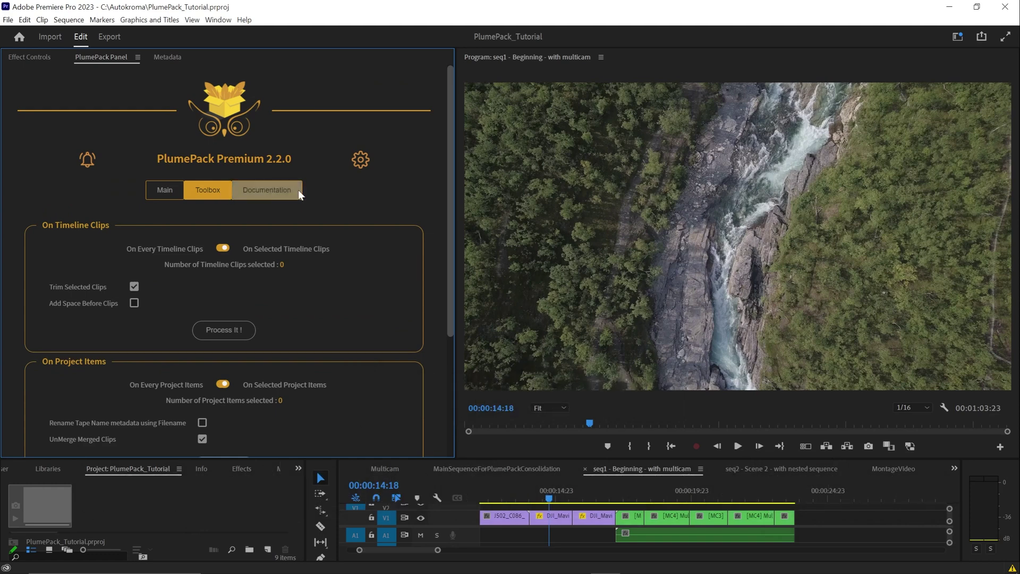
{"action": "scroll", "coordinate": [341, 208], "scroll_direction": "down", "scroll_amount": 1}
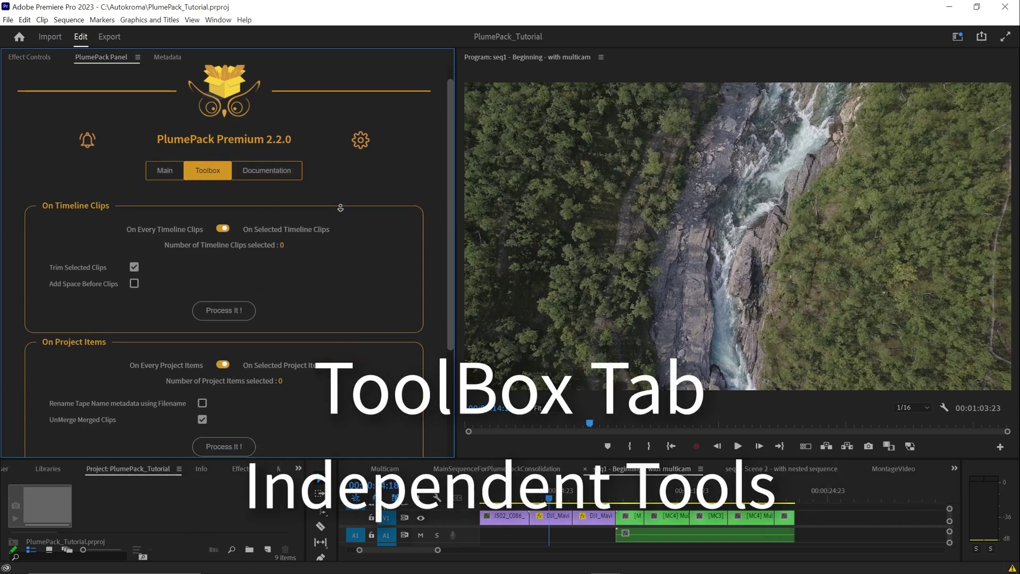
{"action": "scroll", "coordinate": [341, 208], "scroll_direction": "down", "scroll_amount": 3}
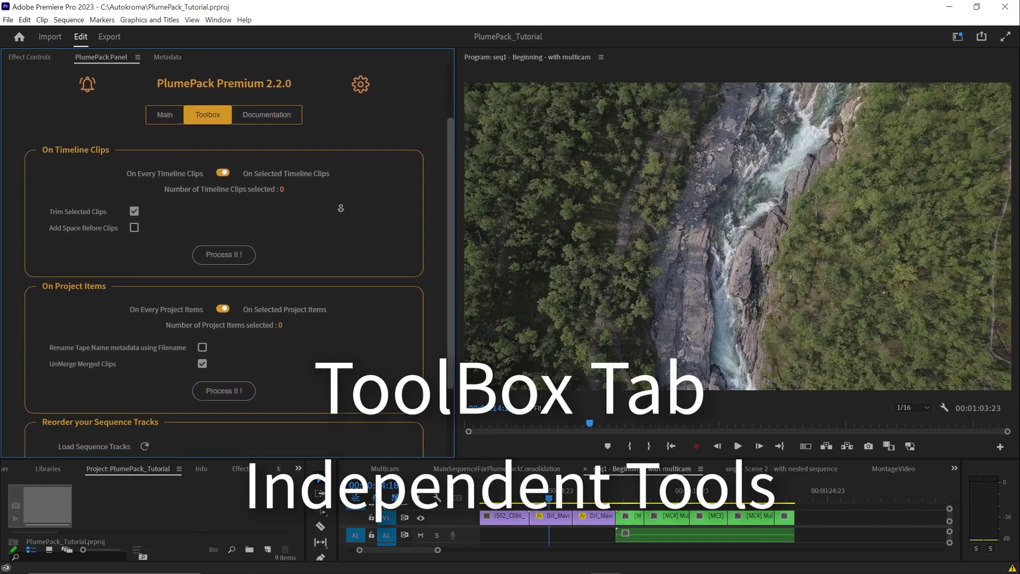
{"action": "scroll", "coordinate": [341, 208], "scroll_direction": "down", "scroll_amount": 3}
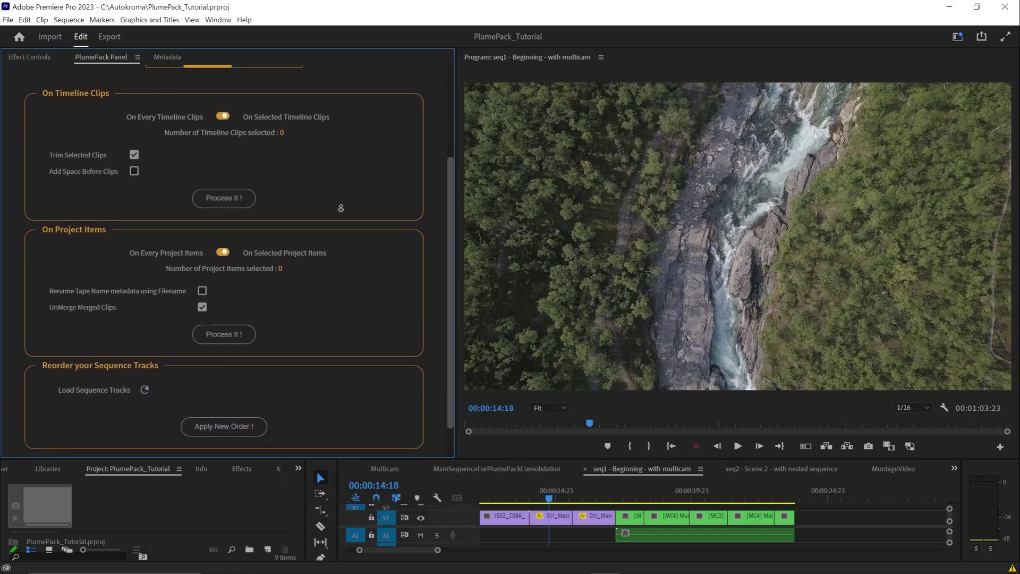
{"action": "scroll", "coordinate": [341, 208], "scroll_direction": "up", "scroll_amount": 3}
{"action": "scroll", "coordinate": [340, 206], "scroll_direction": "up", "scroll_amount": 3}
{"action": "left_click", "coordinate": [289, 194]}
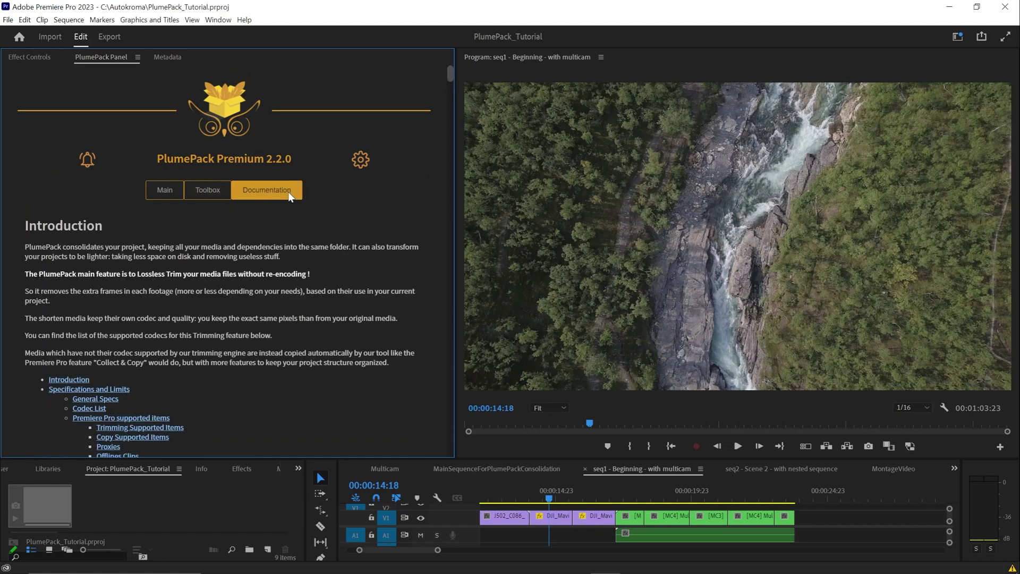
{"action": "middle_click", "coordinate": [350, 207]}
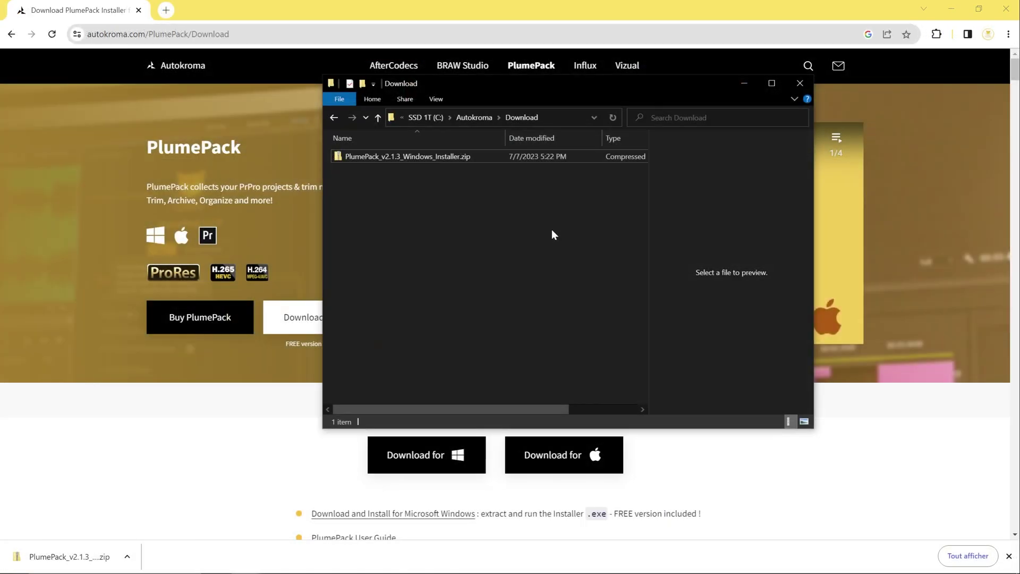
Extract the downloaded PlumePack zip into its own folder with 7-Zip.
{"action": "right_click", "coordinate": [387, 154]}
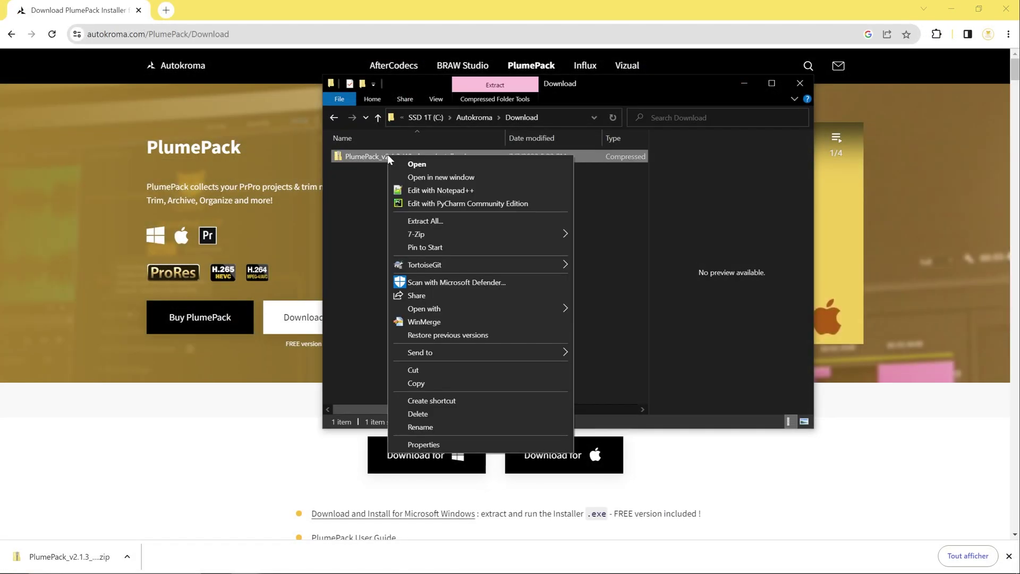
{"action": "mouse_move", "coordinate": [431, 230]}
{"action": "left_click", "coordinate": [678, 289]}
Run the PlumePack v2.1.3 Installer.exe through Next, Next, Install and Finish.
{"action": "double_click", "coordinate": [411, 157]}
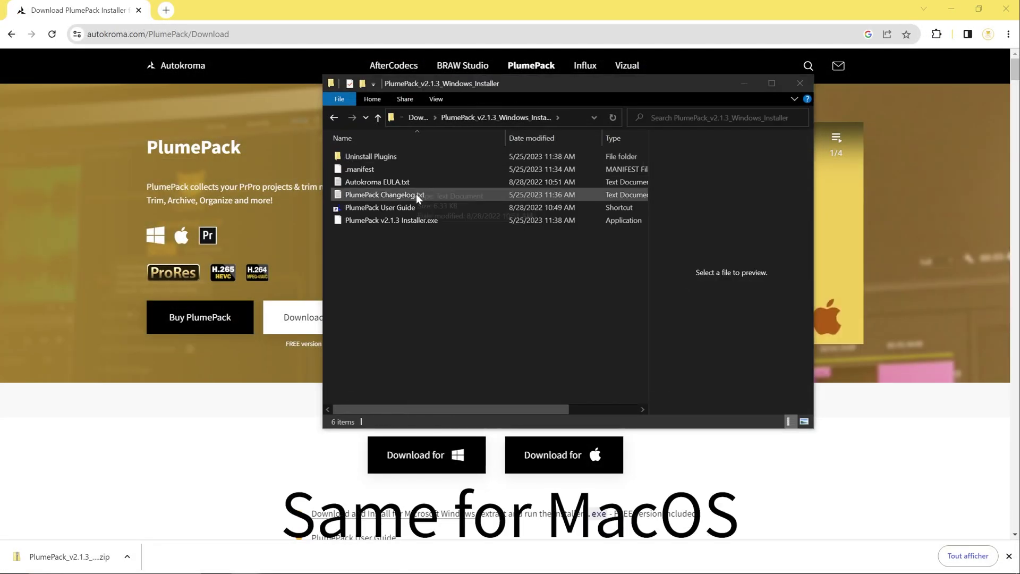
{"action": "double_click", "coordinate": [422, 221]}
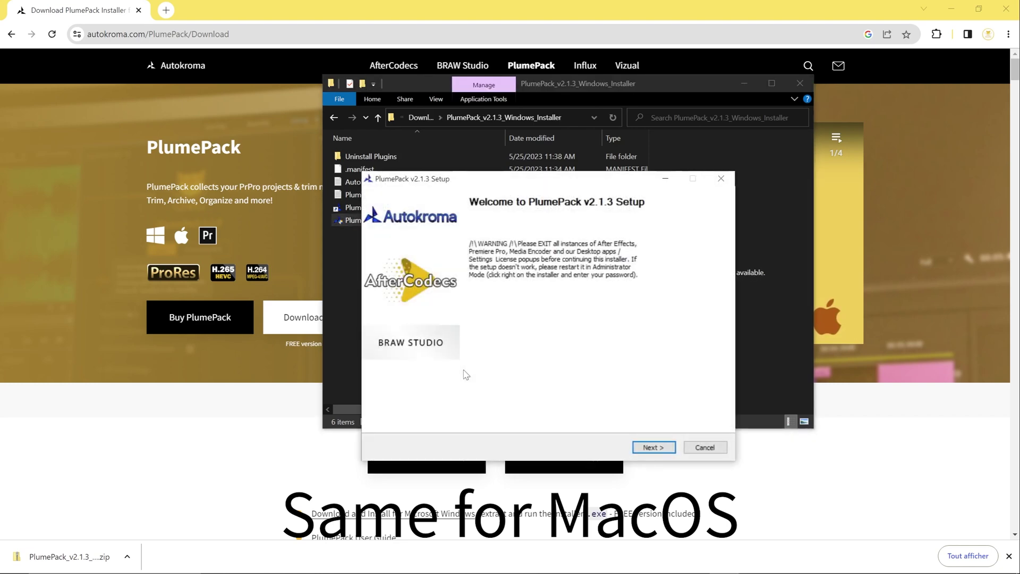
{"action": "left_click", "coordinate": [658, 449]}
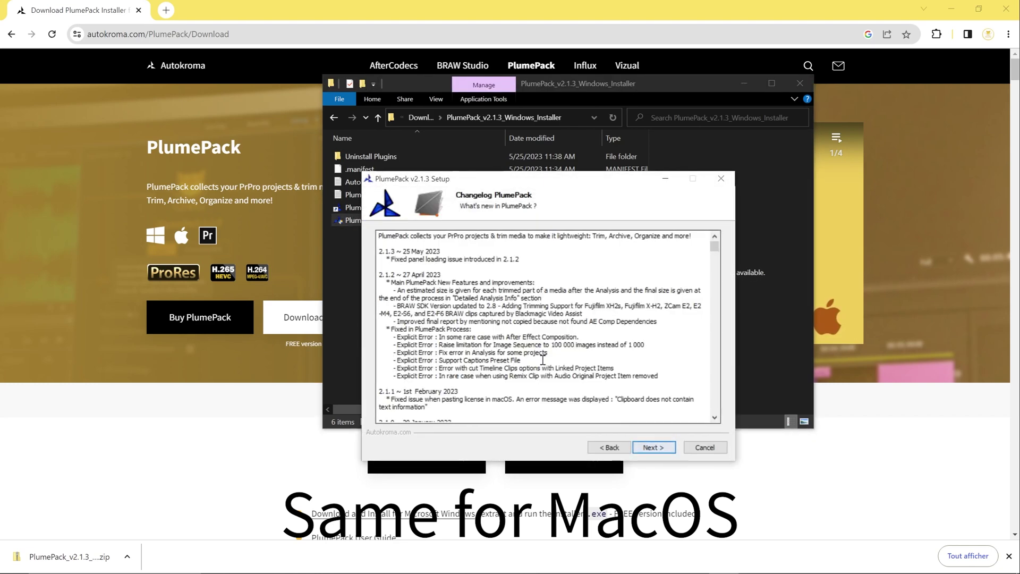
{"action": "scroll", "coordinate": [715, 249], "scroll_direction": "down", "scroll_amount": 10}
{"action": "left_click", "coordinate": [653, 448]}
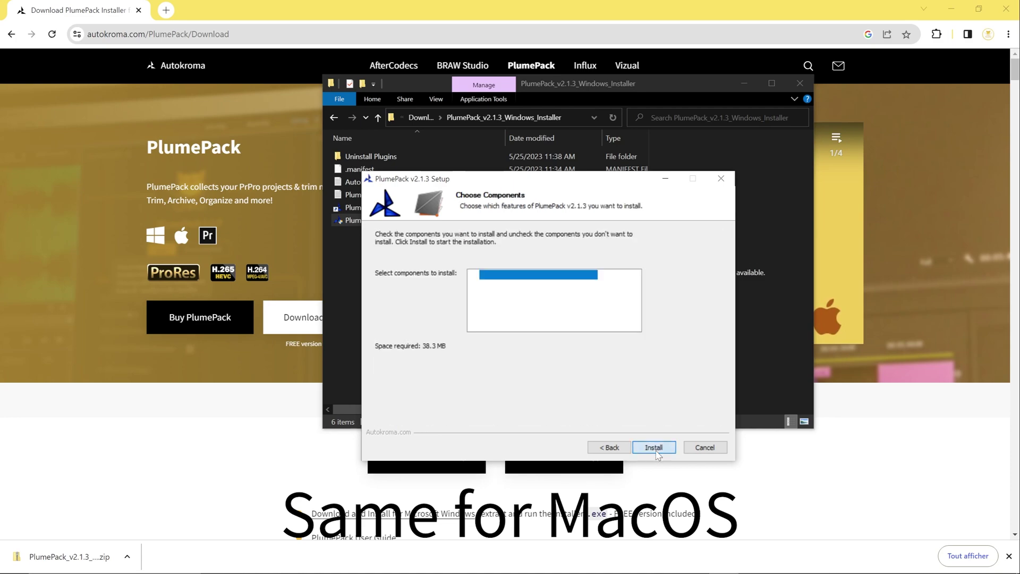
{"action": "left_click", "coordinate": [655, 447]}
{"action": "left_click", "coordinate": [657, 448]}
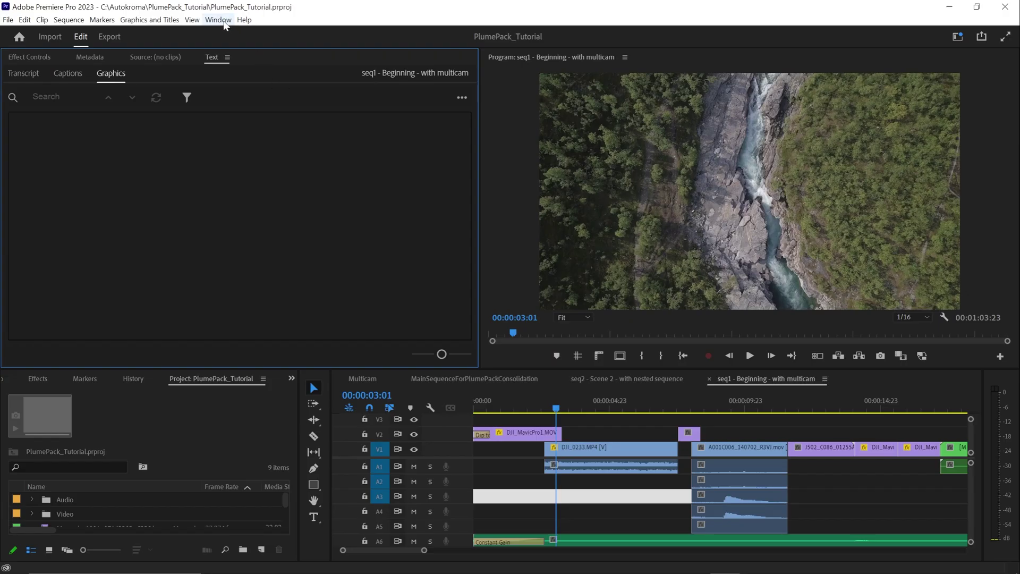
Open the PlumePack Panel from Window > Extensions and scroll the unlicensed FREE 2.2.0 panel.
{"action": "left_click", "coordinate": [225, 23]}
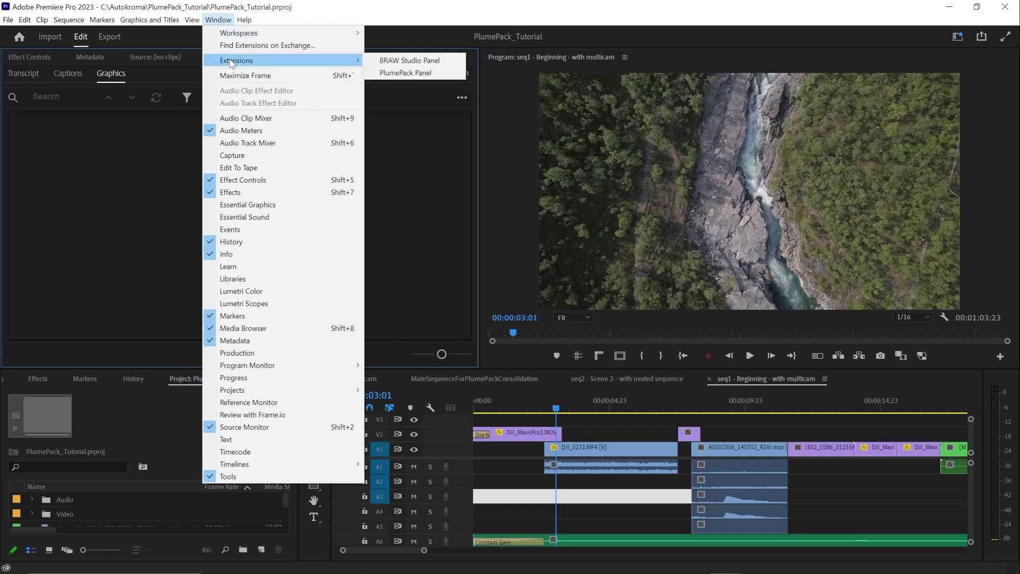
{"action": "left_click", "coordinate": [387, 75]}
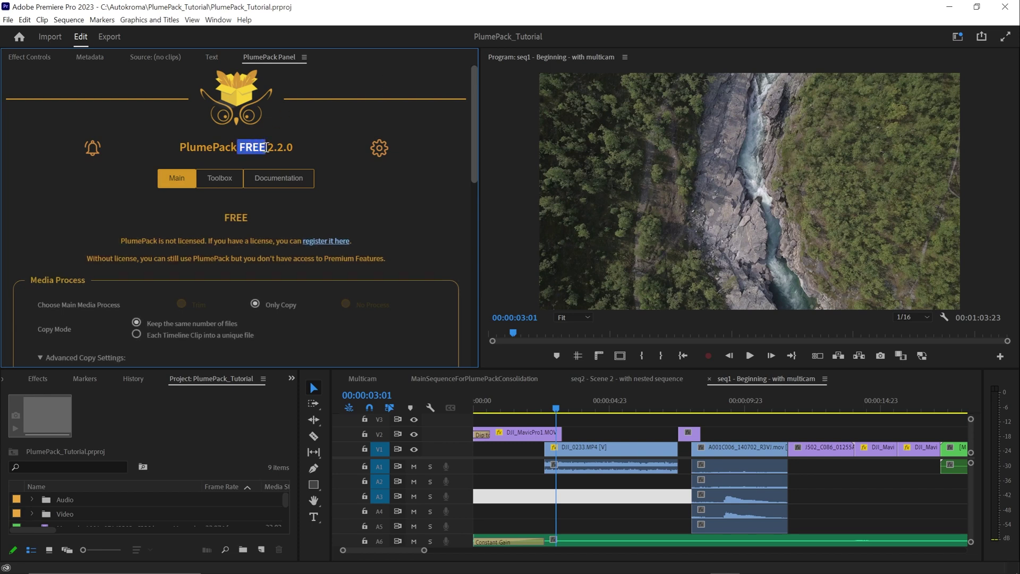
{"action": "left_click_drag", "start_coordinate": [474, 74], "coordinate": [457, 247]}
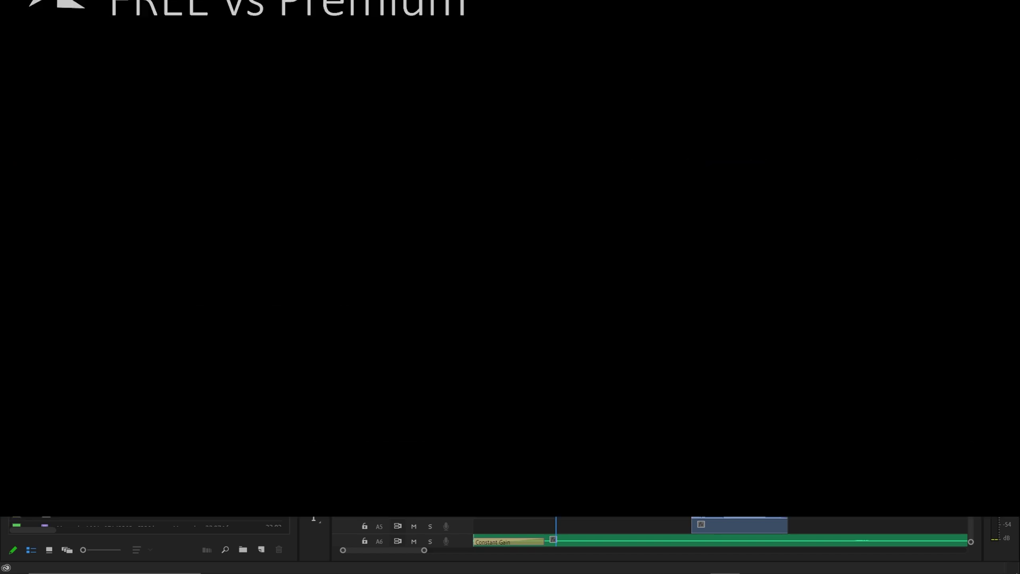
Analyze the project with Trimming Enabled Analysis switched on.
{"action": "left_click", "coordinate": [172, 317]}
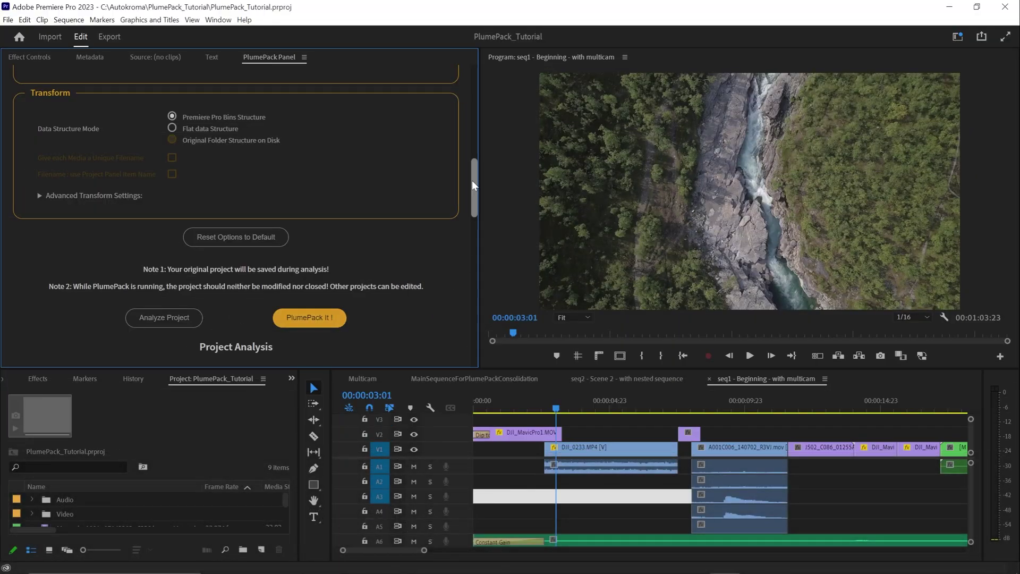
{"action": "scroll", "coordinate": [472, 179], "scroll_direction": "down", "scroll_amount": 3}
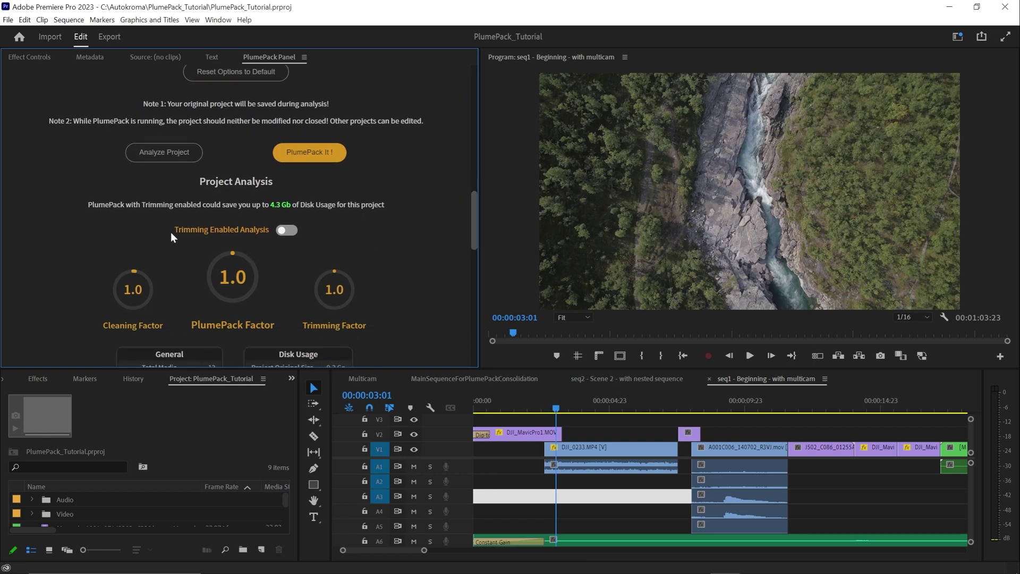
{"action": "left_click_drag", "start_coordinate": [173, 230], "coordinate": [248, 232]}
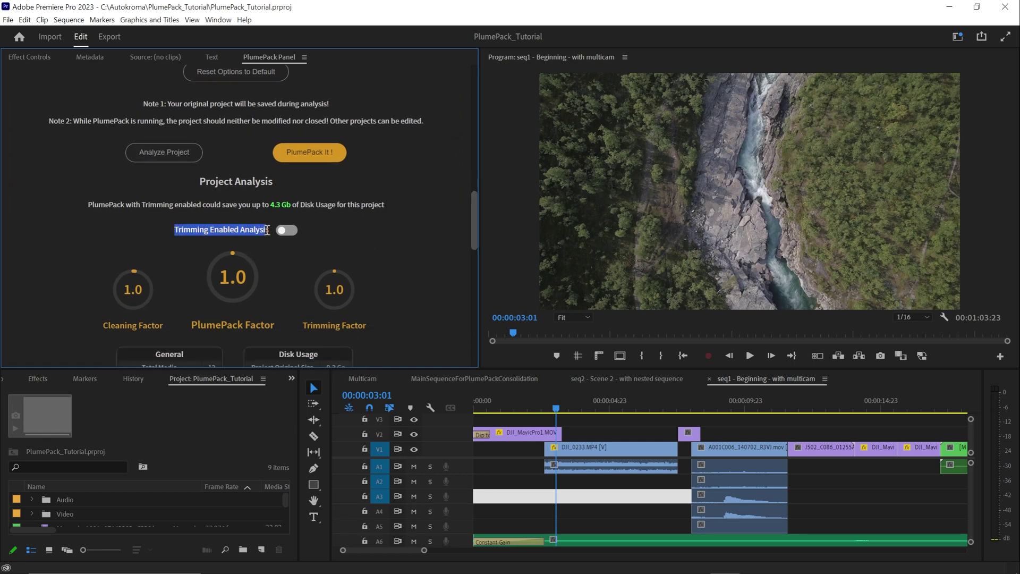
{"action": "left_click", "coordinate": [284, 232]}
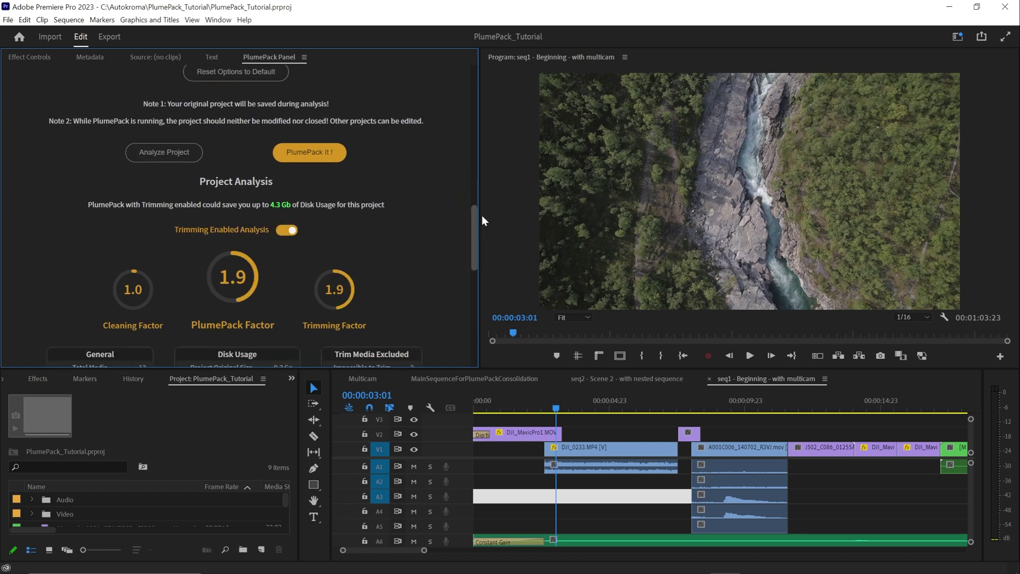
Expand trim details for export_ProRes_422.mov and A001C006_140702_R3VJ.mov.
{"action": "left_click_drag", "start_coordinate": [476, 214], "coordinate": [470, 250]}
{"action": "left_click_drag", "start_coordinate": [183, 208], "coordinate": [250, 211]}
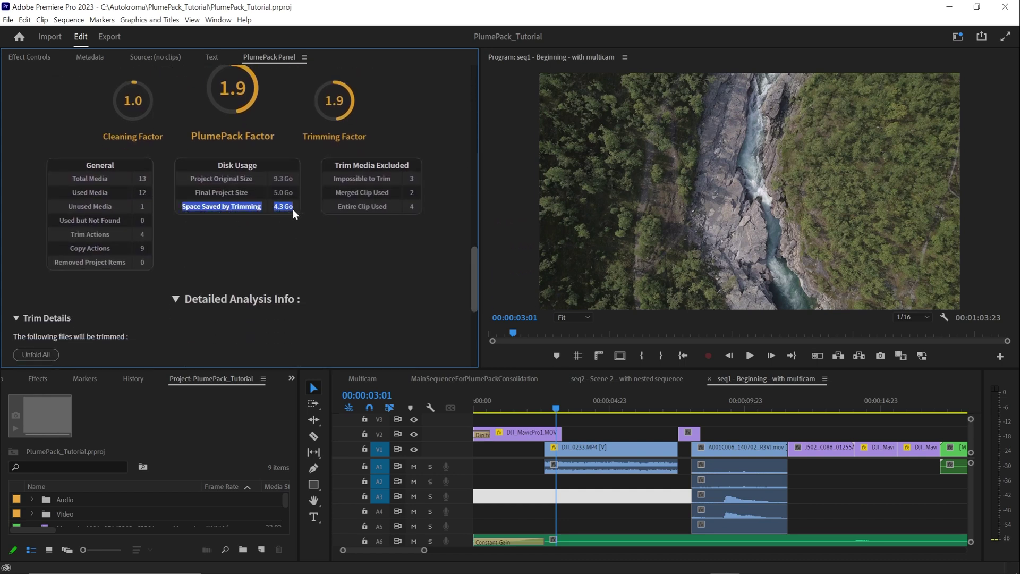
{"action": "left_click", "coordinate": [323, 230]}
{"action": "left_click_drag", "start_coordinate": [471, 252], "coordinate": [473, 277]}
{"action": "left_click", "coordinate": [26, 220]}
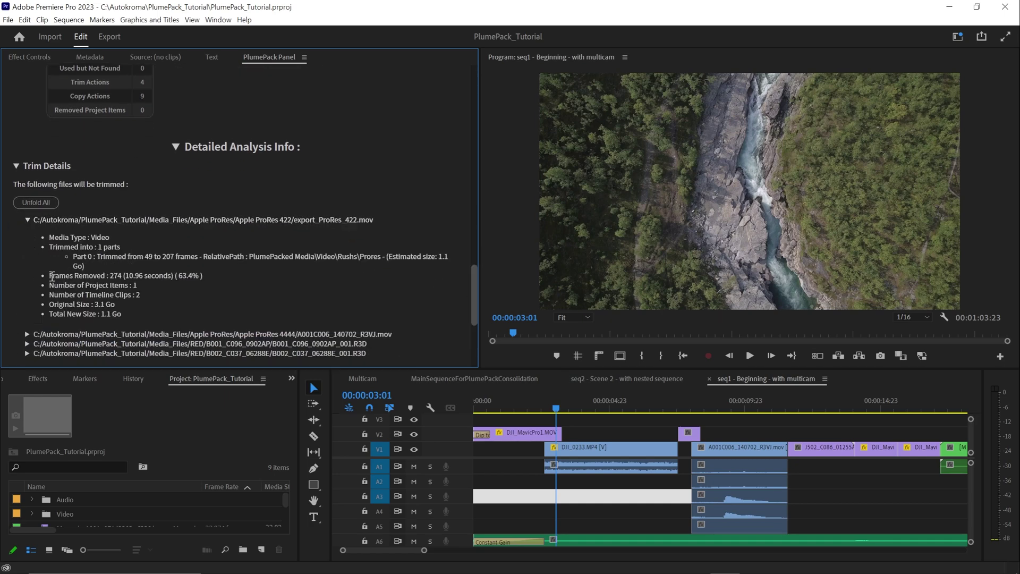
{"action": "left_click", "coordinate": [60, 334]}
{"action": "scroll", "coordinate": [267, 301], "scroll_direction": "down", "scroll_amount": 3}
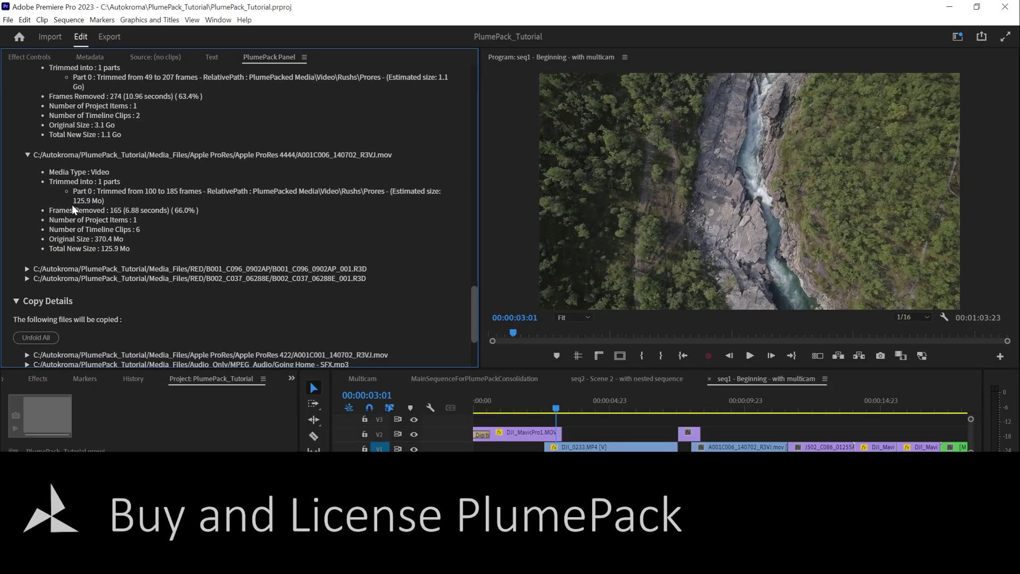
Choose the PlumePack Premium $79.00 option and add it to the cart.
{"action": "left_click_drag", "start_coordinate": [148, 213], "coordinate": [204, 215]}
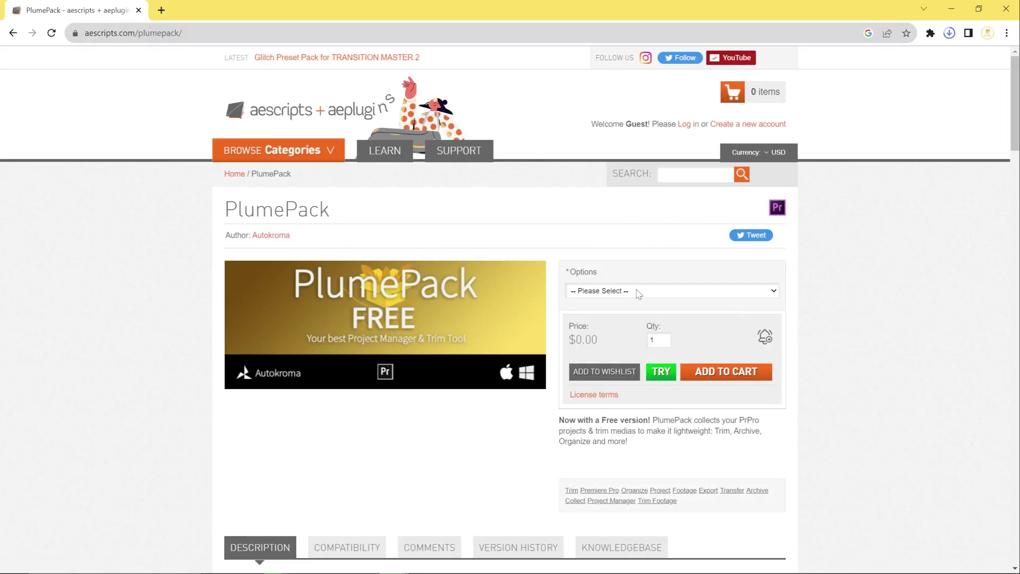
{"action": "left_click", "coordinate": [640, 291]}
{"action": "left_click", "coordinate": [607, 321]}
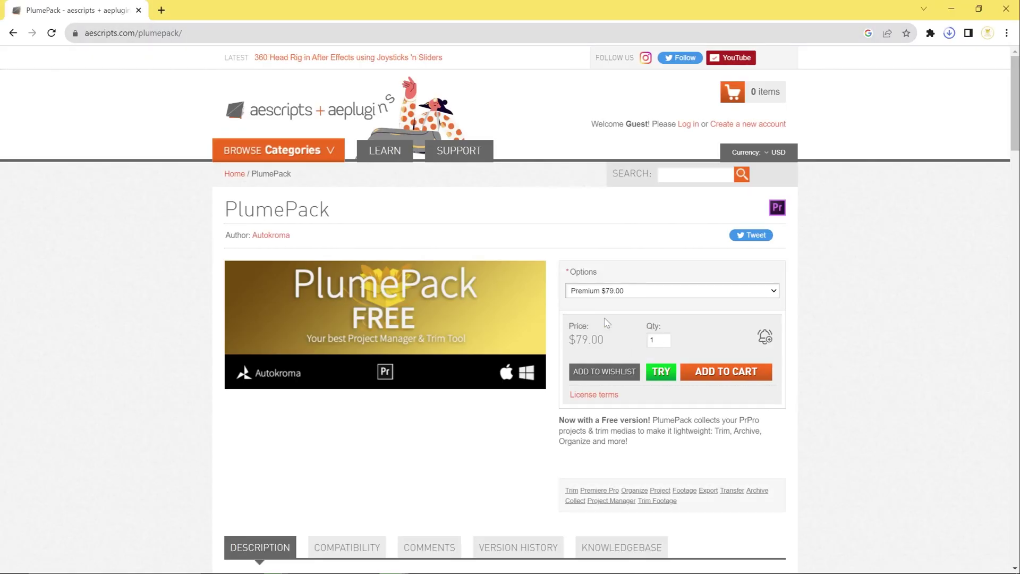
{"action": "left_click", "coordinate": [707, 375]}
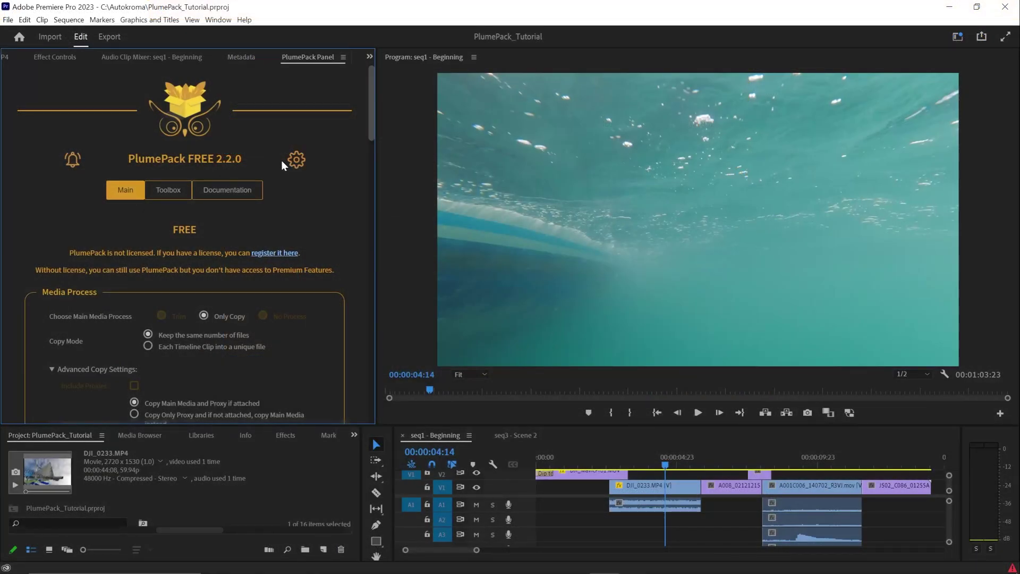
Paste the license key in Settings & License and activate it, upgrading to PlumePack Premium 2.2.0.
{"action": "scroll", "coordinate": [308, 138], "scroll_direction": "down", "scroll_amount": 6}
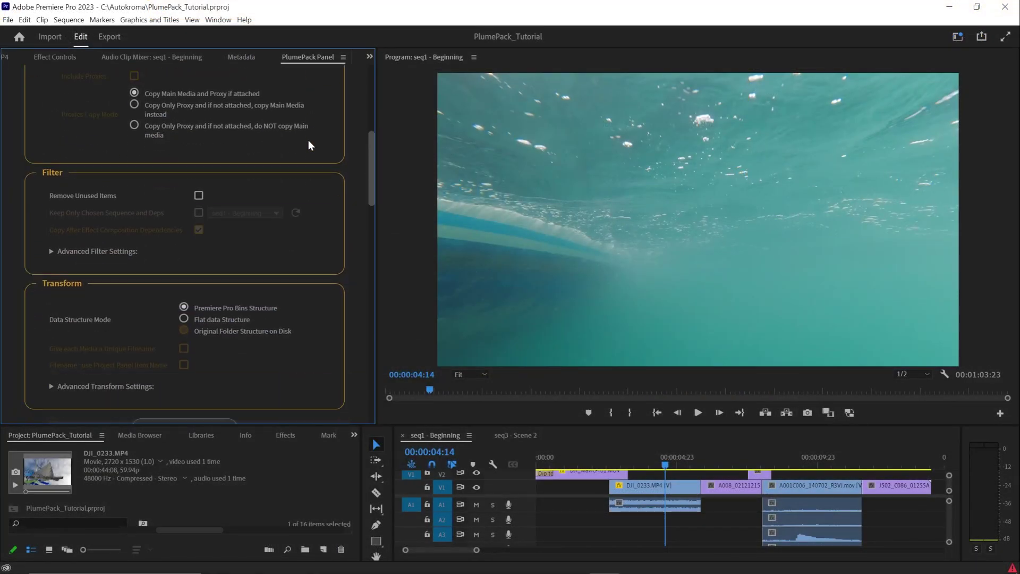
{"action": "scroll", "coordinate": [307, 146], "scroll_direction": "down", "scroll_amount": 12}
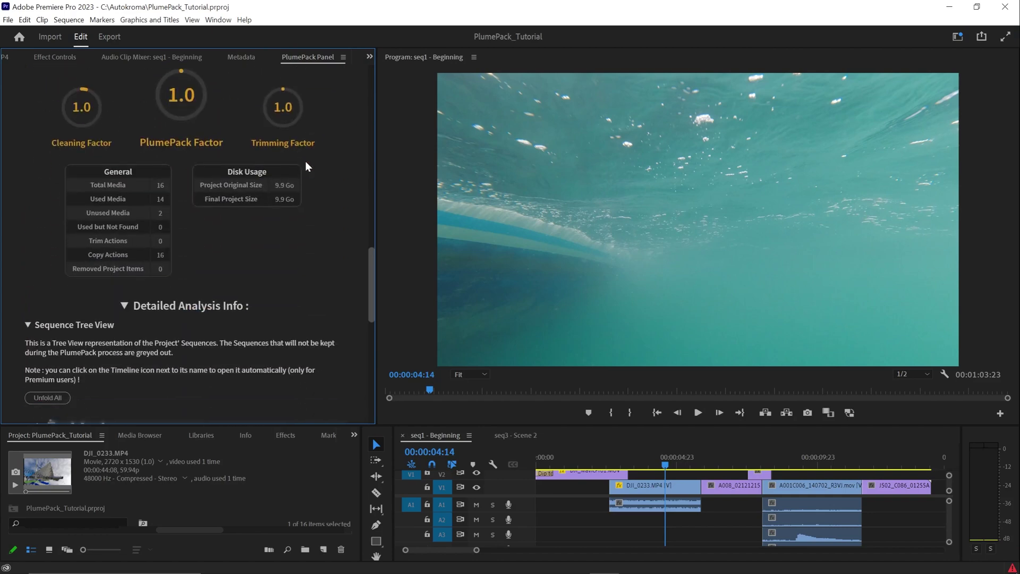
{"action": "scroll", "coordinate": [306, 163], "scroll_direction": "down", "scroll_amount": 10}
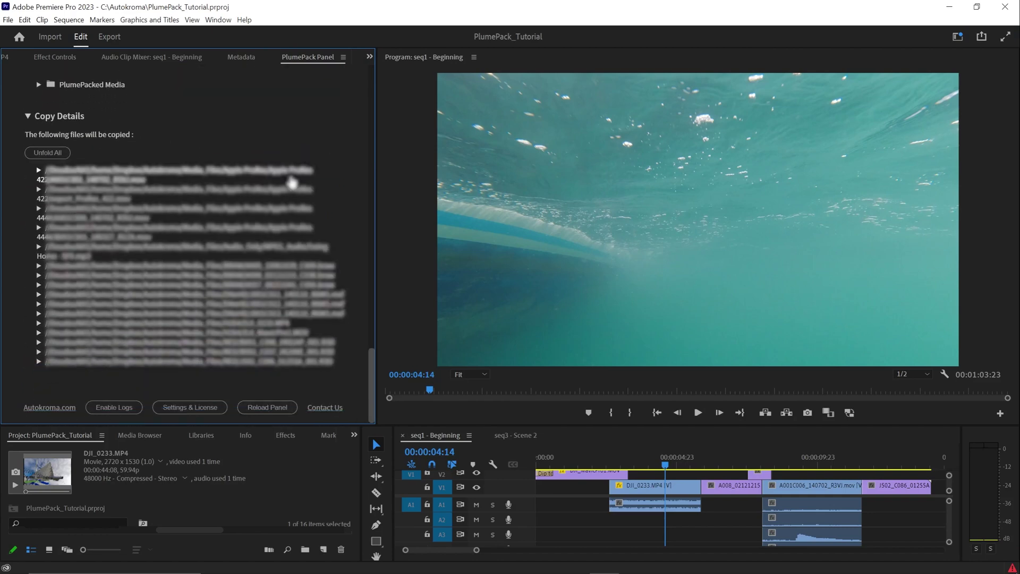
{"action": "left_click", "coordinate": [198, 408]}
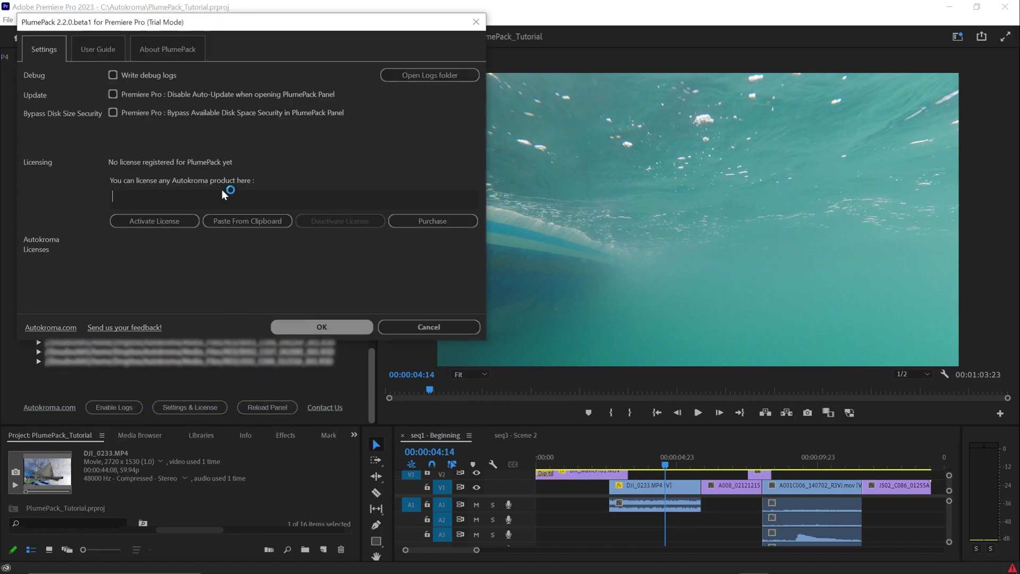
{"action": "key", "text": "ctrl+v"}
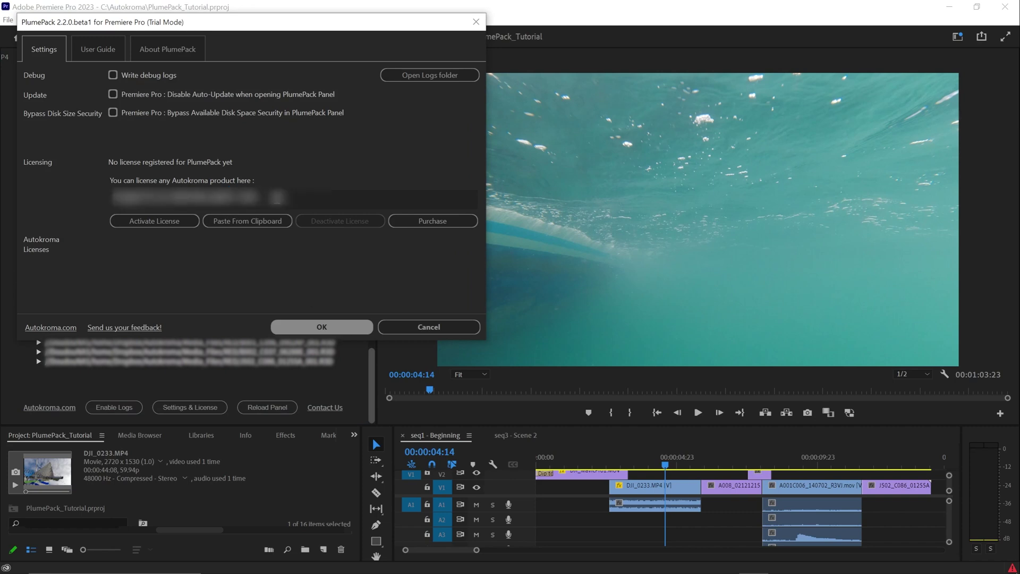
{"action": "left_click", "coordinate": [164, 226]}
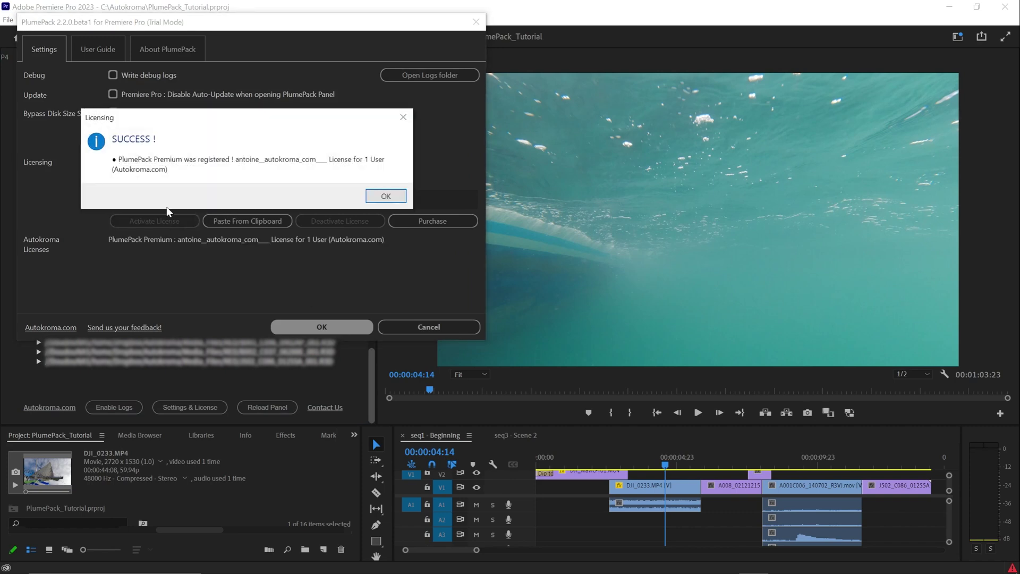
{"action": "left_click", "coordinate": [372, 196]}
{"action": "left_click", "coordinate": [340, 326]}
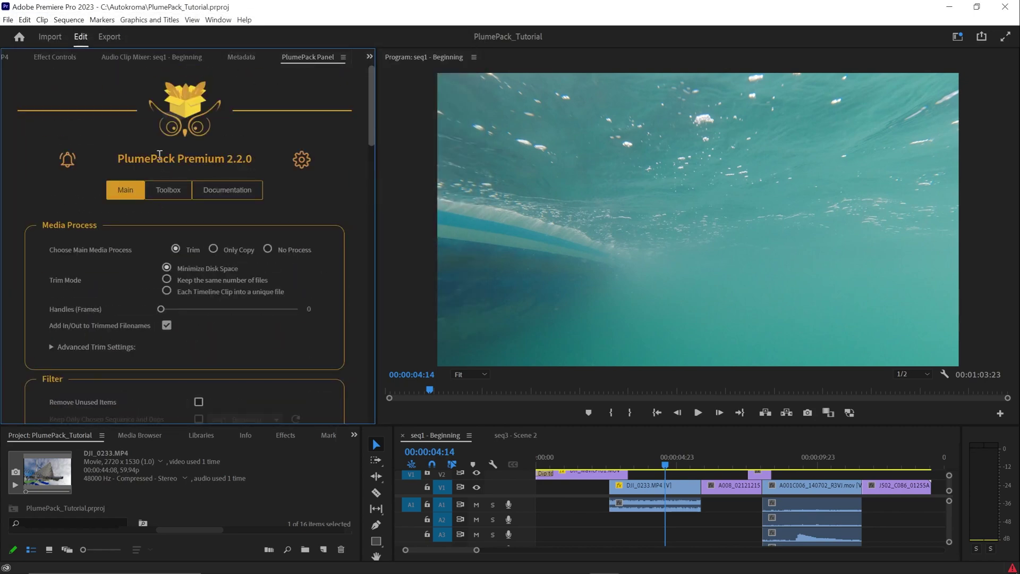
{"action": "scroll", "coordinate": [312, 218], "scroll_direction": "down", "scroll_amount": 20}
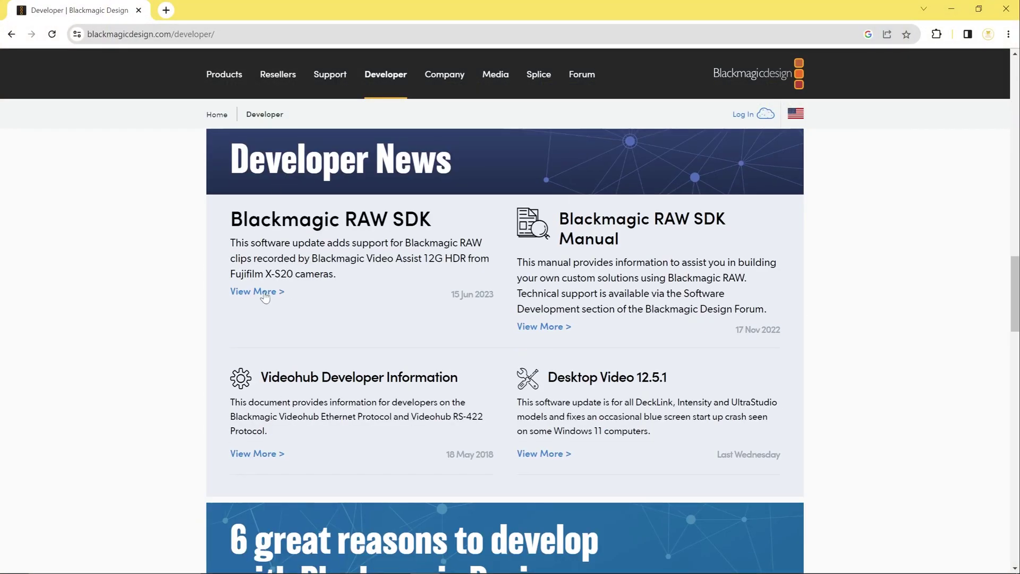
View the Blackmagic RAW SDK manual and RED's R3D SDK release page.
{"action": "left_click", "coordinate": [265, 294]}
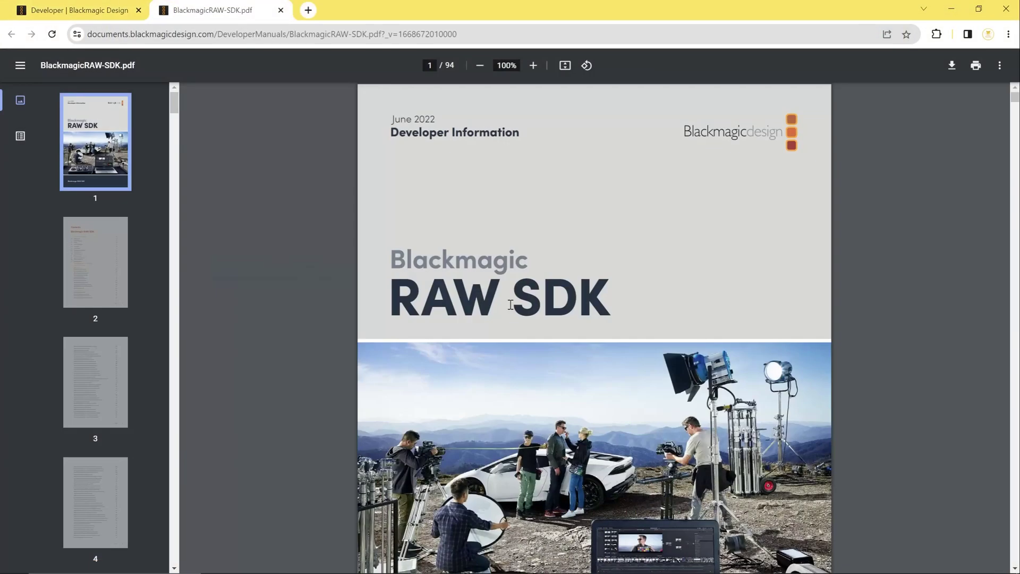
{"action": "scroll", "coordinate": [510, 303], "scroll_direction": "down", "scroll_amount": 10}
{"action": "scroll", "coordinate": [510, 304], "scroll_direction": "down", "scroll_amount": 8}
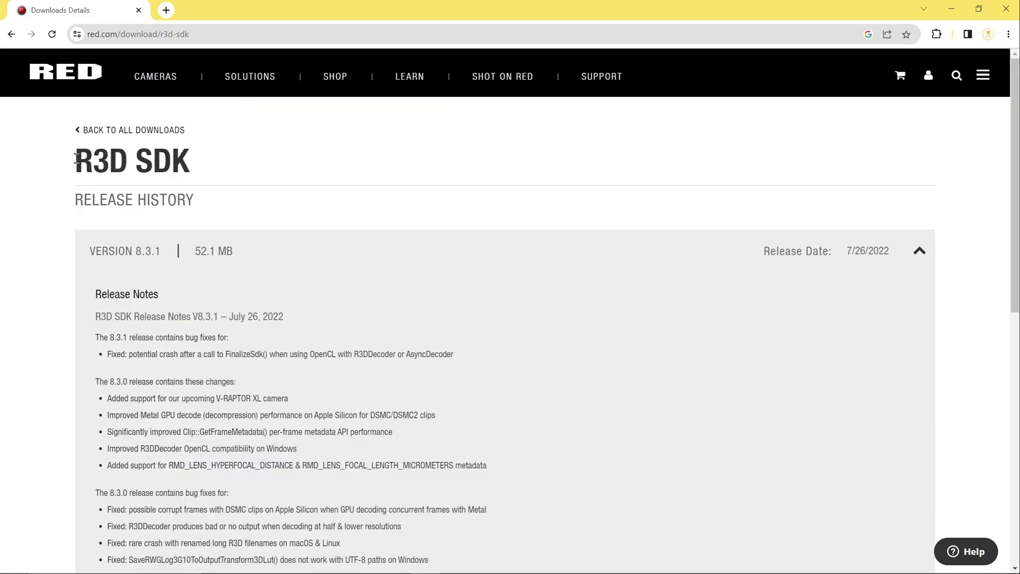
{"action": "left_click_drag", "start_coordinate": [76, 158], "coordinate": [210, 163]}
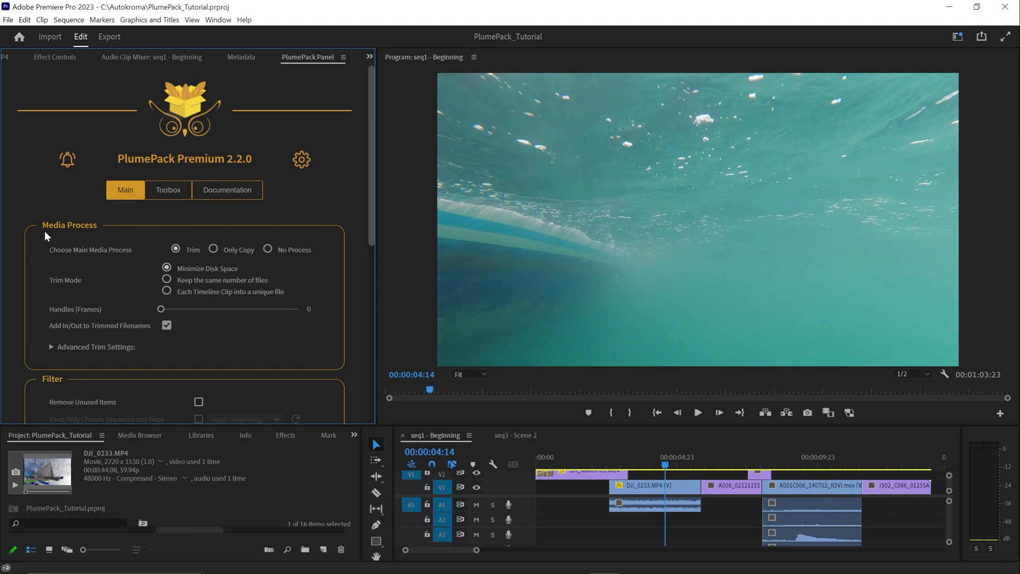
{"action": "scroll", "coordinate": [92, 238], "scroll_direction": "down", "scroll_amount": 3}
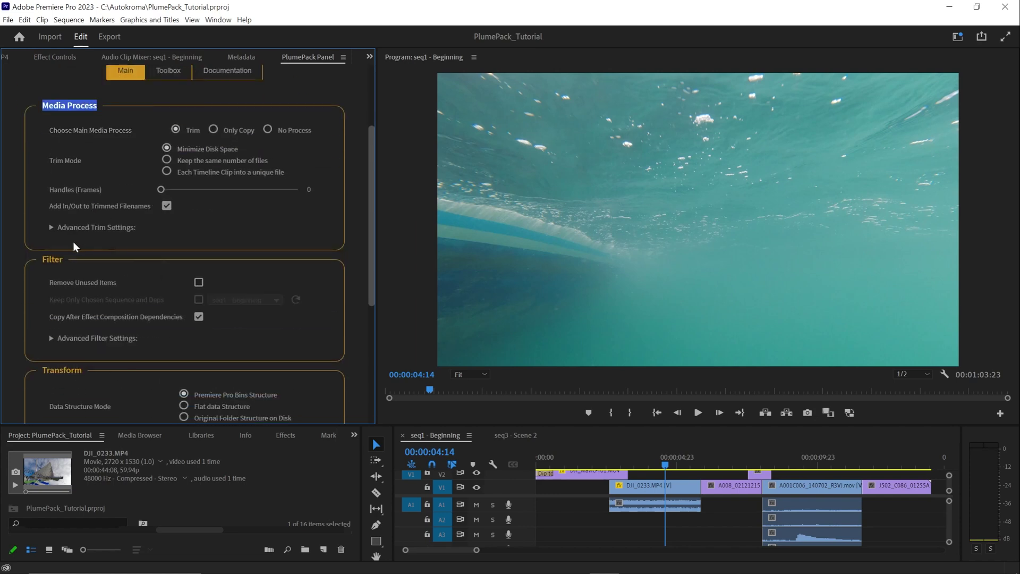
{"action": "left_click", "coordinate": [54, 256]}
{"action": "scroll", "coordinate": [62, 287], "scroll_direction": "down", "scroll_amount": 2}
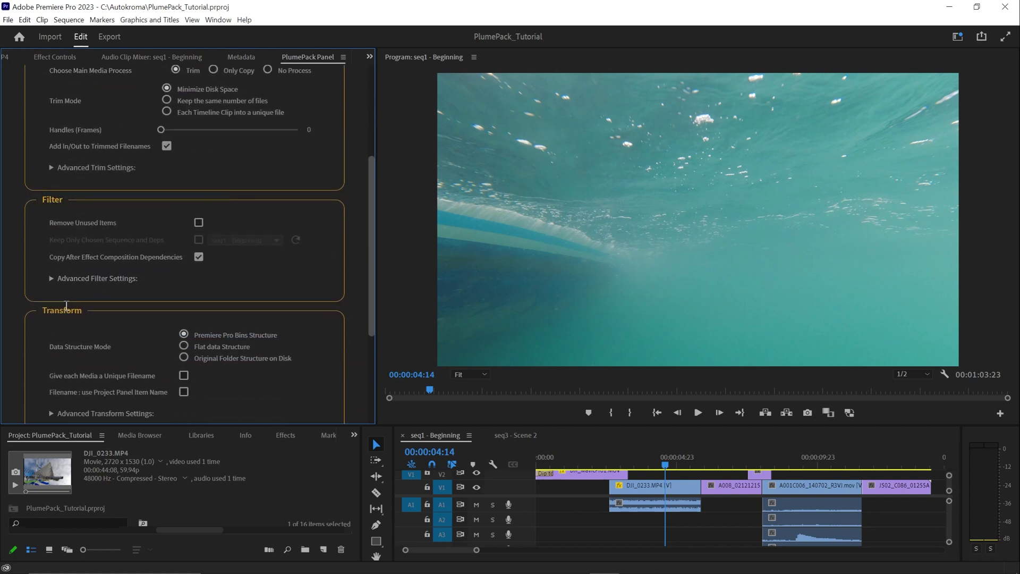
{"action": "scroll", "coordinate": [349, 314], "scroll_direction": "down", "scroll_amount": 2}
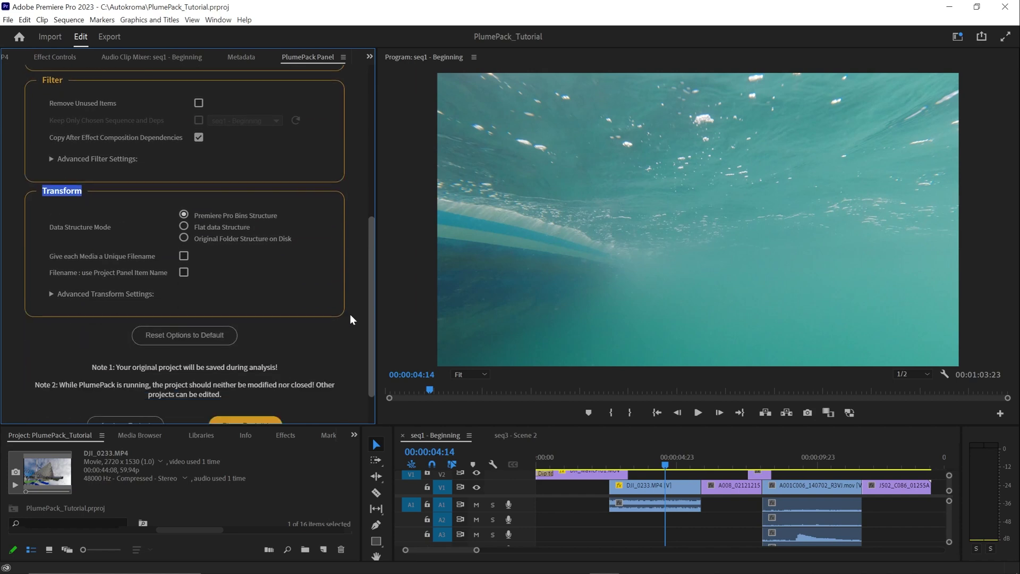
{"action": "scroll", "coordinate": [350, 314], "scroll_direction": "up", "scroll_amount": 4}
{"action": "scroll", "coordinate": [349, 314], "scroll_direction": "up", "scroll_amount": 2}
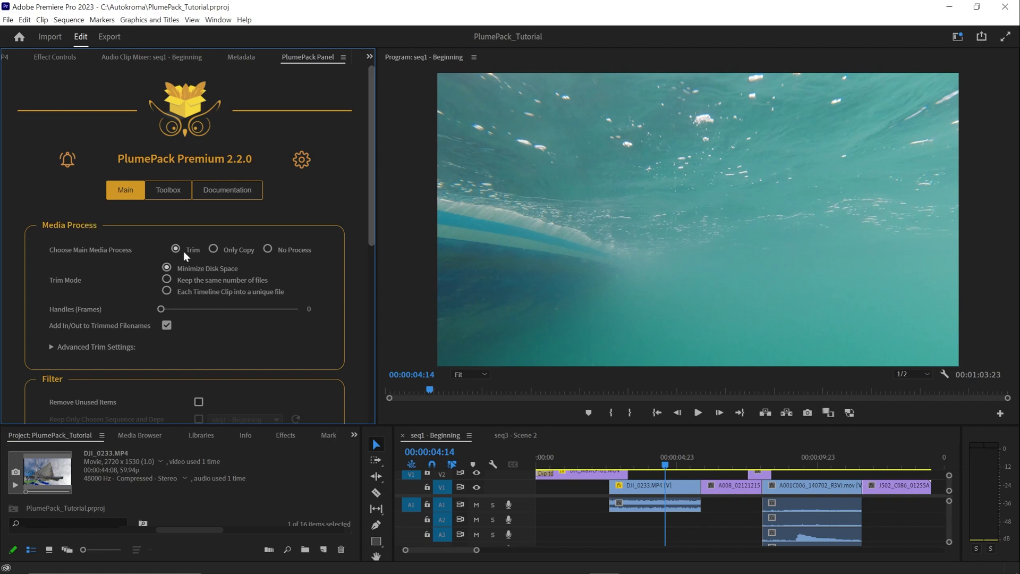
{"action": "mouse_move", "coordinate": [286, 250]}
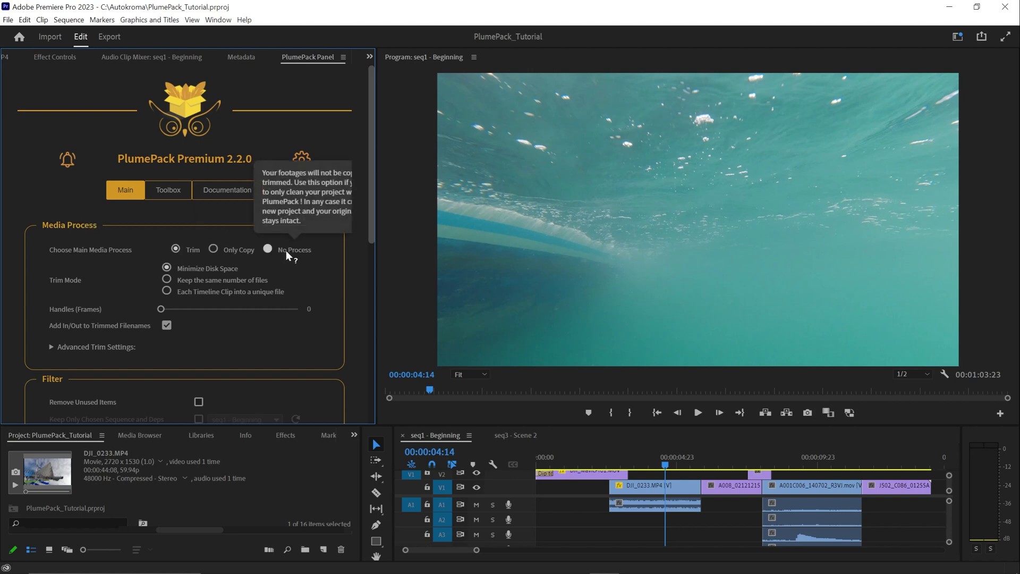
{"action": "mouse_move", "coordinate": [69, 277]}
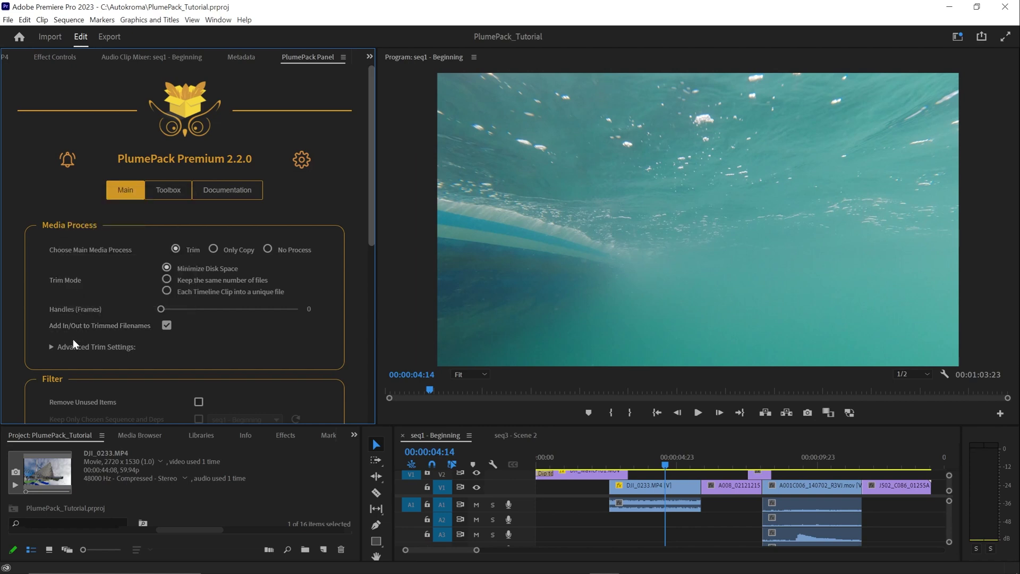
{"action": "scroll", "coordinate": [18, 332], "scroll_direction": "down", "scroll_amount": 3}
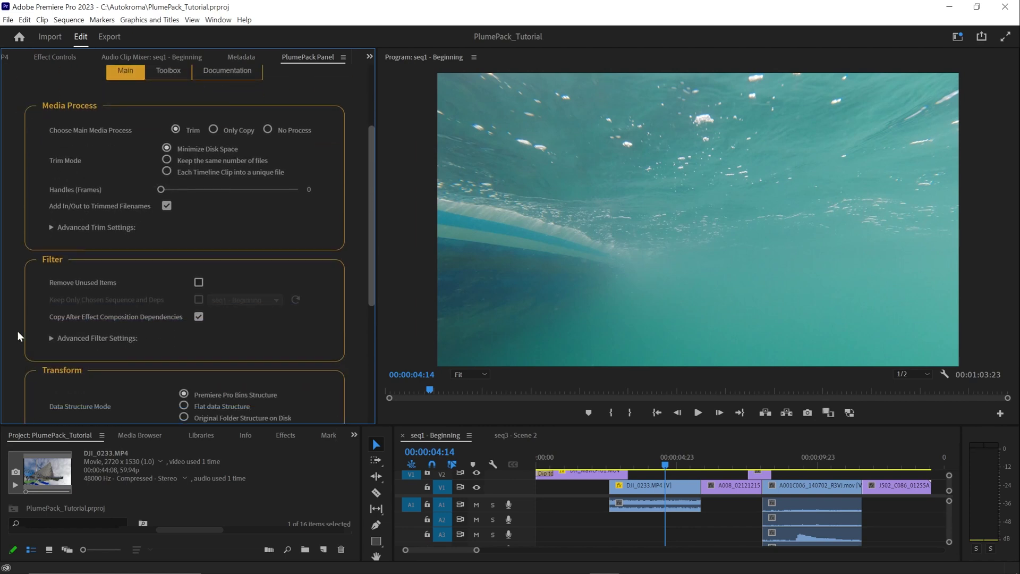
{"action": "double_click", "coordinate": [53, 256]}
{"action": "scroll", "coordinate": [73, 297], "scroll_direction": "down", "scroll_amount": 3}
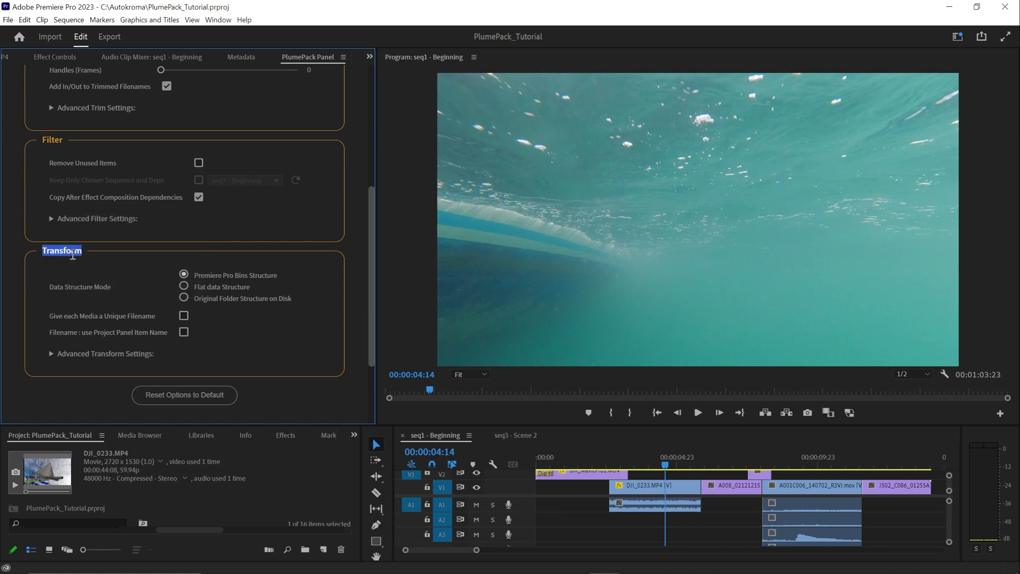
{"action": "mouse_move", "coordinate": [101, 272]}
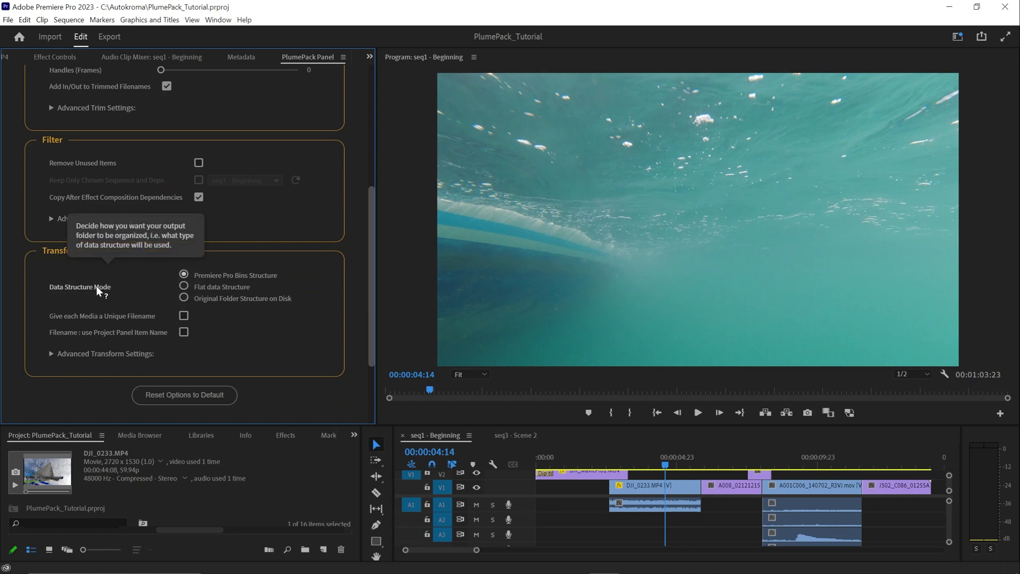
{"action": "mouse_move", "coordinate": [84, 334]}
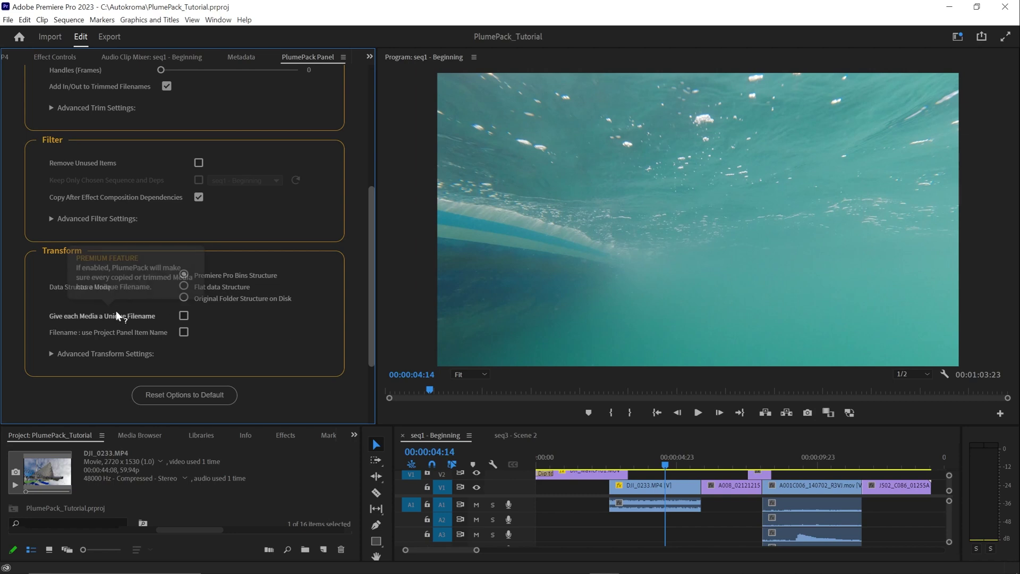
{"action": "mouse_move", "coordinate": [58, 294]}
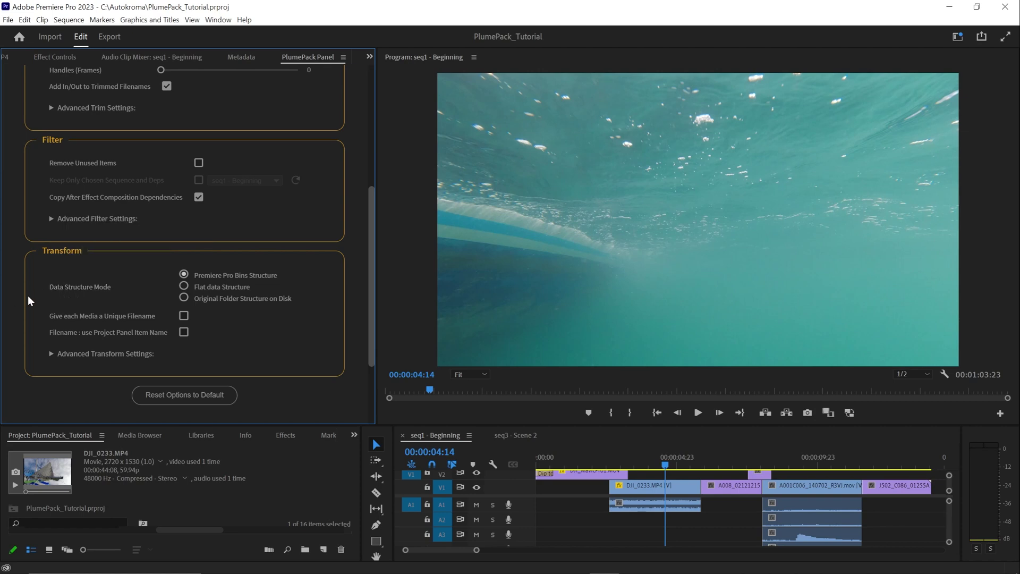
{"action": "scroll", "coordinate": [27, 295], "scroll_direction": "up", "scroll_amount": 5}
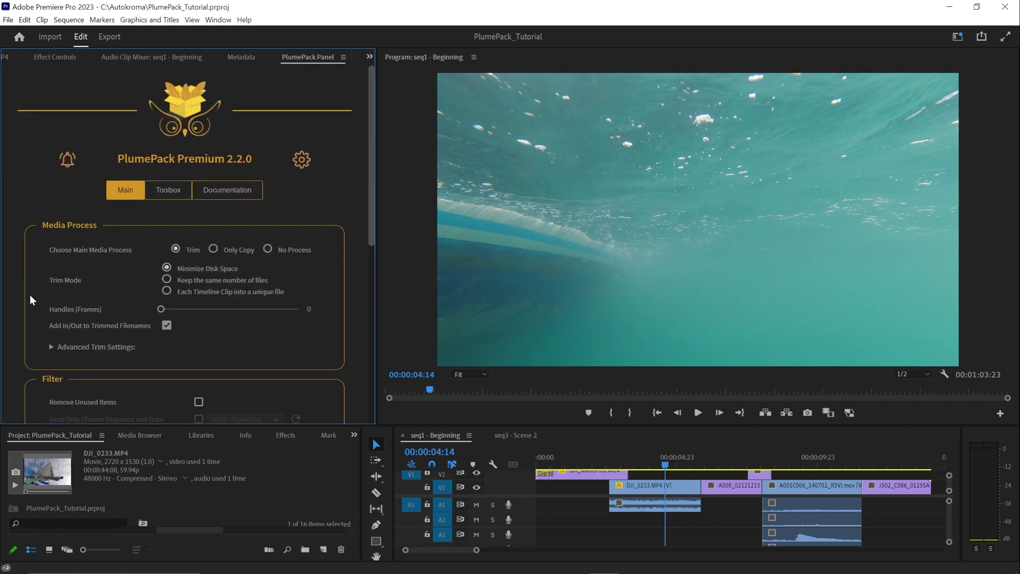
Set the Media Process to Only Copy and close the PlumePack panel.
{"action": "left_click", "coordinate": [214, 249]}
{"action": "left_click", "coordinate": [345, 57]}
{"action": "left_click", "coordinate": [372, 64]}
Reopen the PlumePack Panel via Window > Extensions and read its Choose Main Media Process documentation.
{"action": "left_click", "coordinate": [218, 20]}
{"action": "mouse_move", "coordinate": [236, 60]}
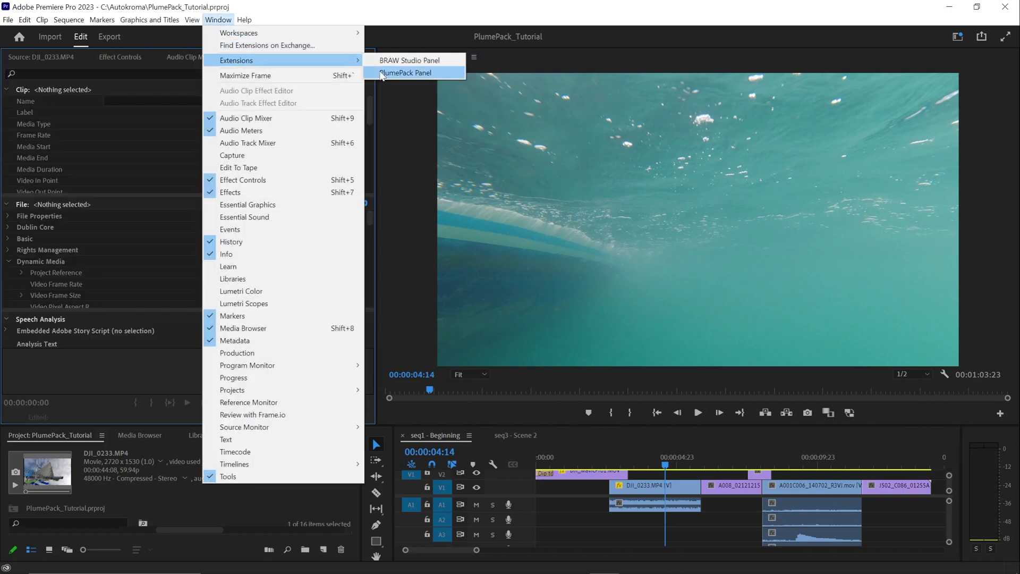
{"action": "left_click", "coordinate": [384, 75]}
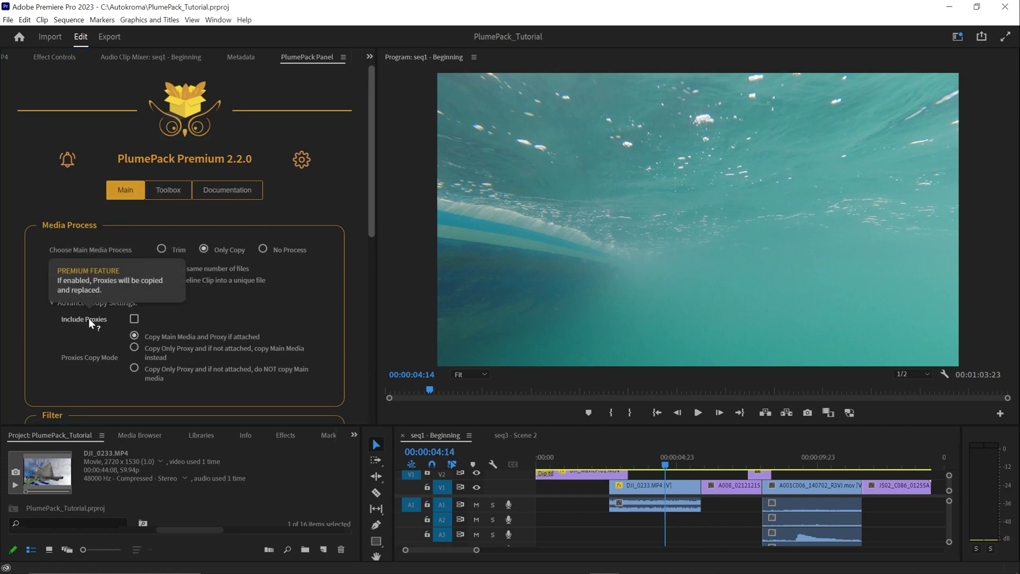
{"action": "left_click", "coordinate": [85, 250]}
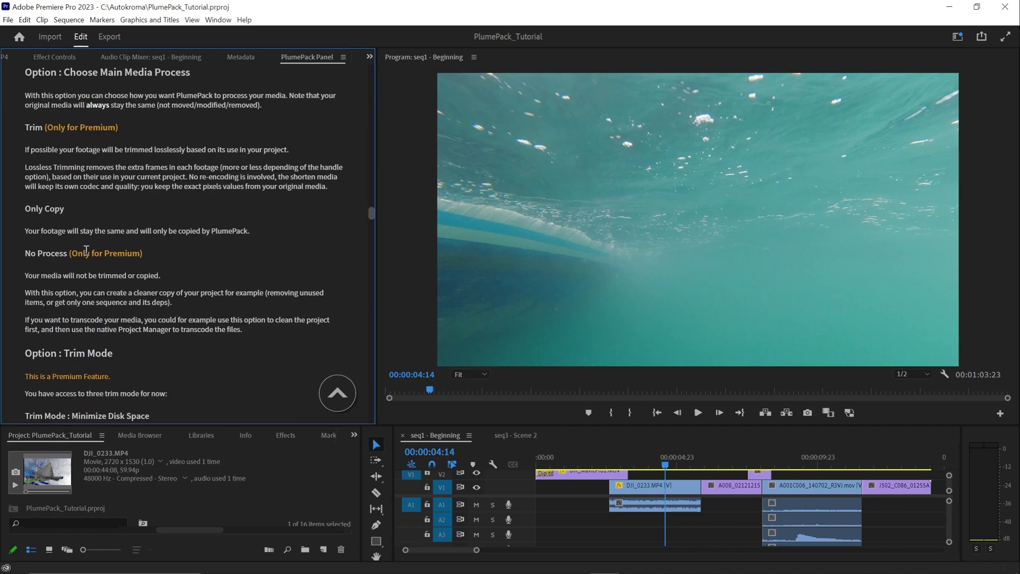
{"action": "left_click_drag", "start_coordinate": [23, 71], "coordinate": [183, 85]}
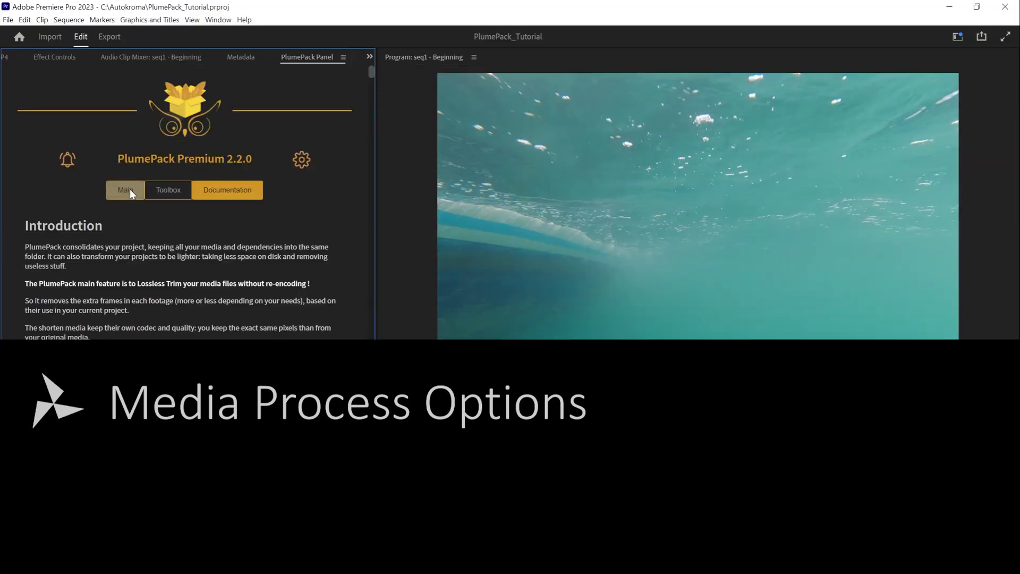
Toggle the Copy Mode options in PlumePack's main settings.
{"action": "left_click", "coordinate": [130, 189]}
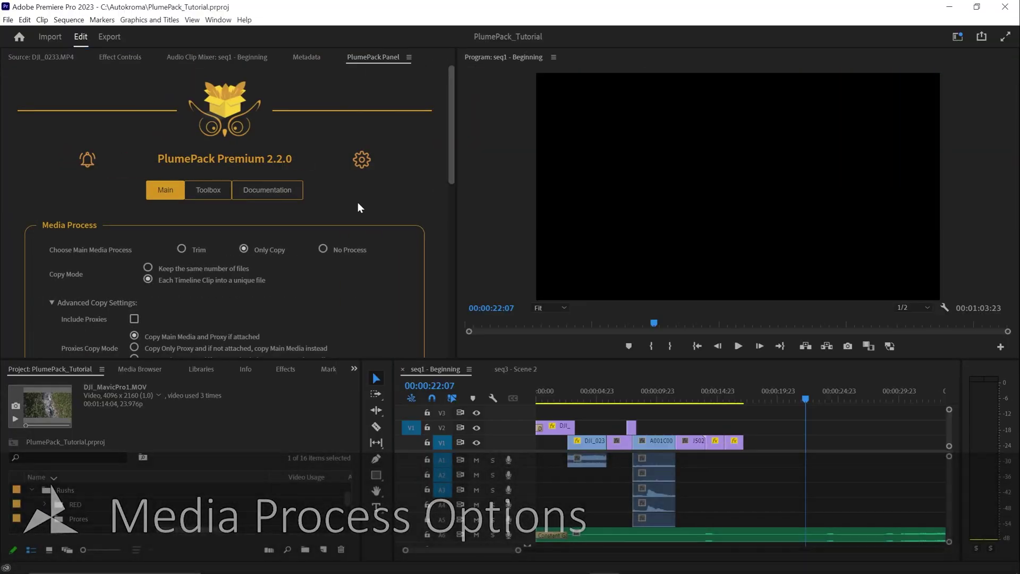
{"action": "mouse_move", "coordinate": [268, 247]}
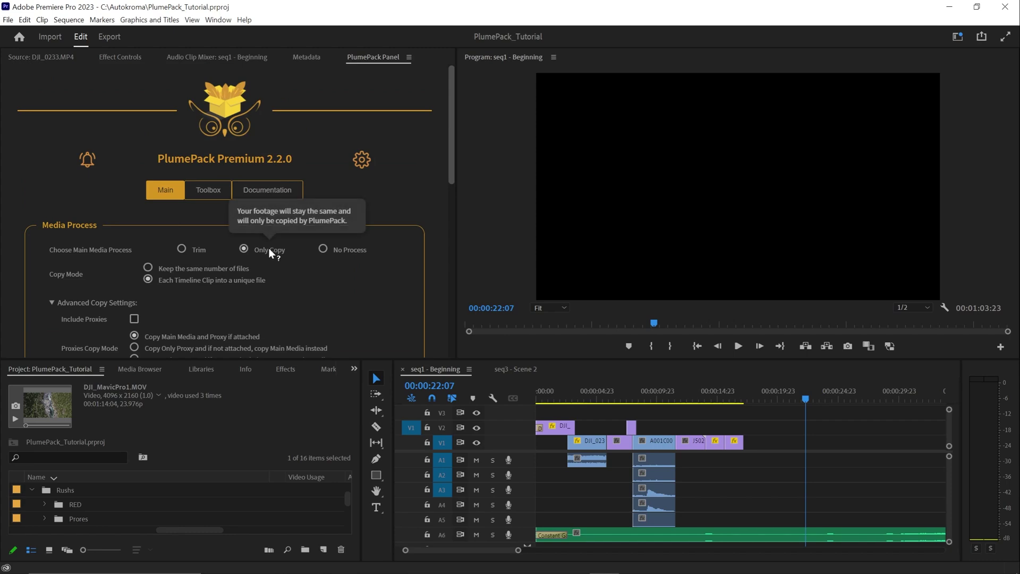
{"action": "left_click", "coordinate": [148, 268]}
{"action": "mouse_move", "coordinate": [149, 268]}
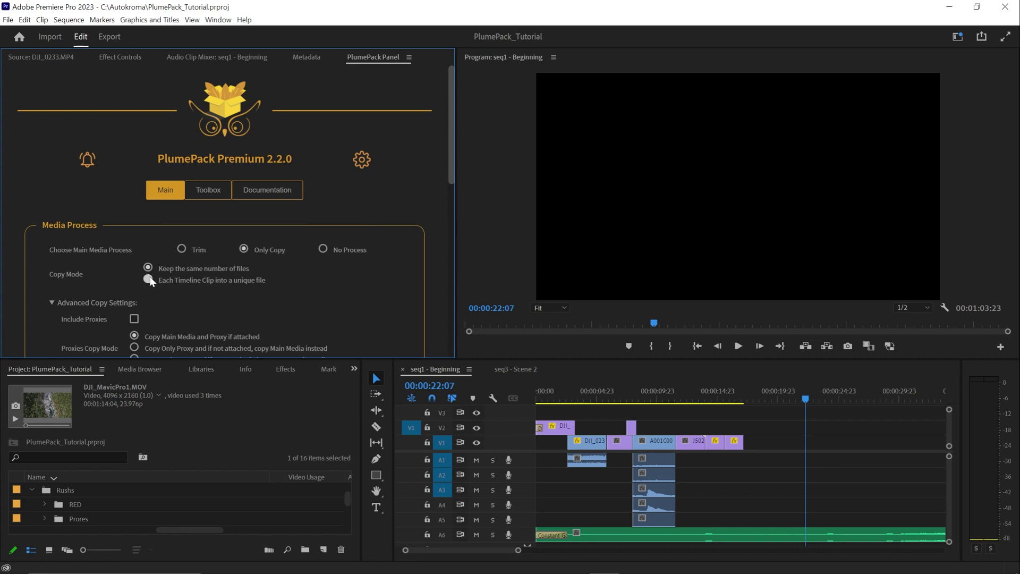
{"action": "mouse_move", "coordinate": [186, 279]}
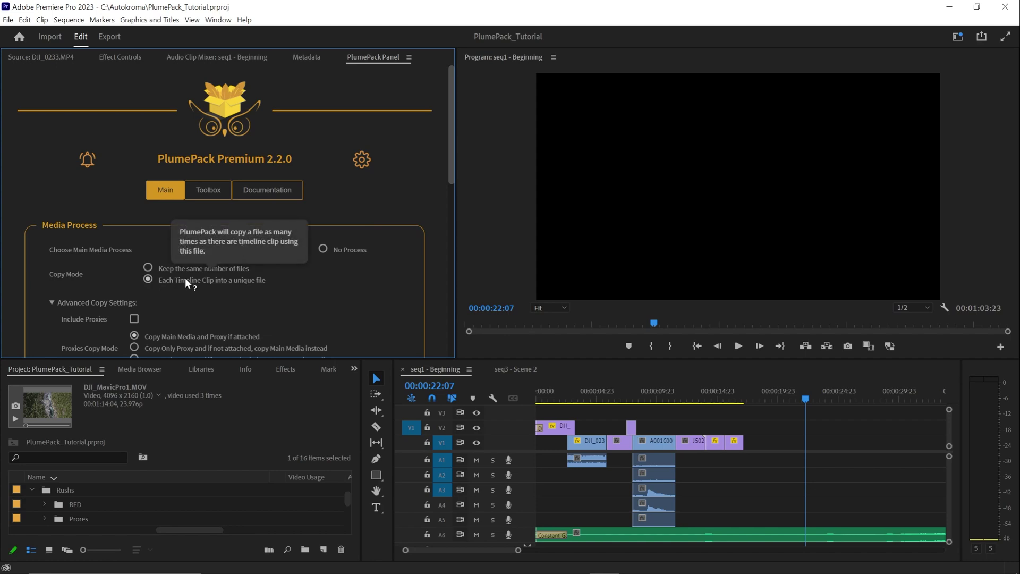
Enlarge the panel and check DJI_MavicPro1.MOV's Video Usage list without jumping to a sequence.
{"action": "left_click_drag", "start_coordinate": [244, 360], "coordinate": [244, 304]}
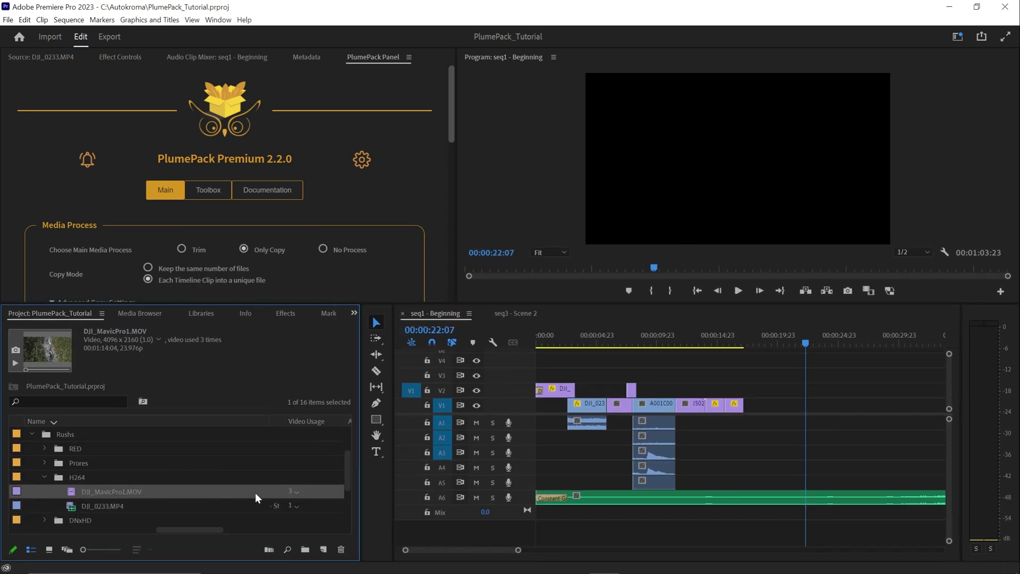
{"action": "left_click", "coordinate": [294, 491]}
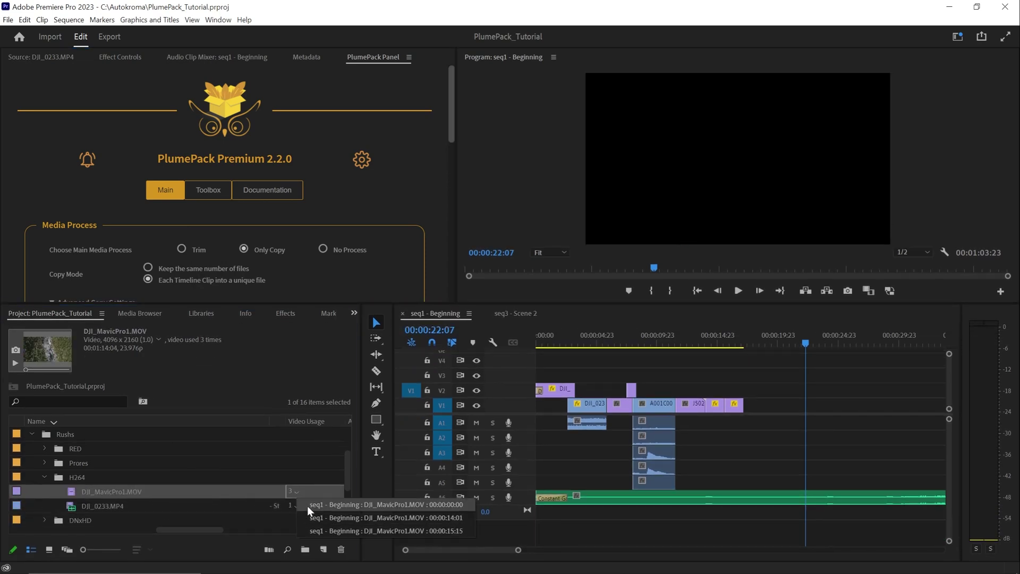
{"action": "left_click", "coordinate": [307, 485]}
{"action": "left_click_drag", "start_coordinate": [277, 306], "coordinate": [285, 405]}
Run PlumePack's Analyze Project on the Only Copy settings.
{"action": "scroll", "coordinate": [282, 352], "scroll_direction": "down", "scroll_amount": 4}
{"action": "scroll", "coordinate": [282, 352], "scroll_direction": "down", "scroll_amount": 3}
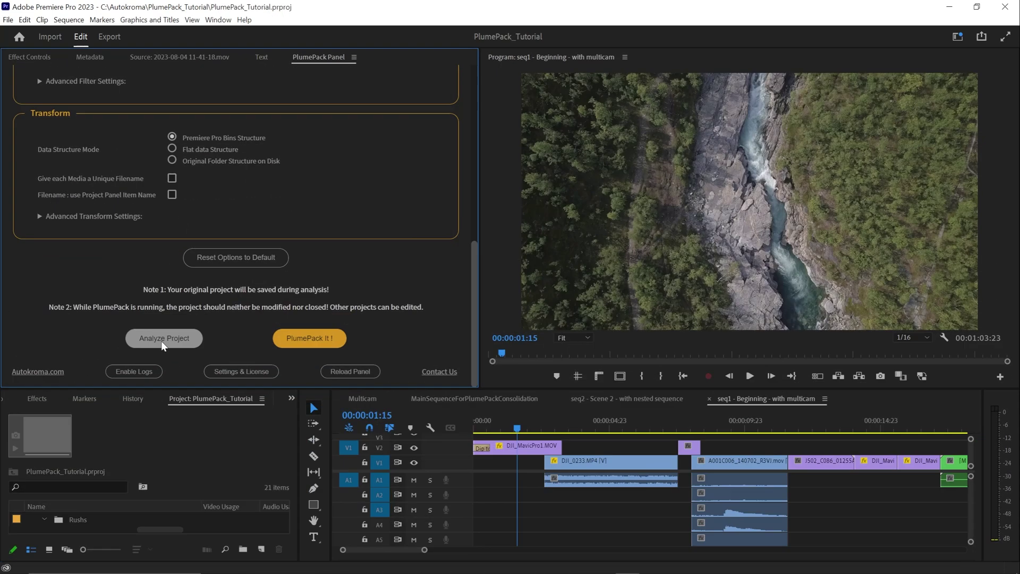
{"action": "left_click", "coordinate": [161, 341]}
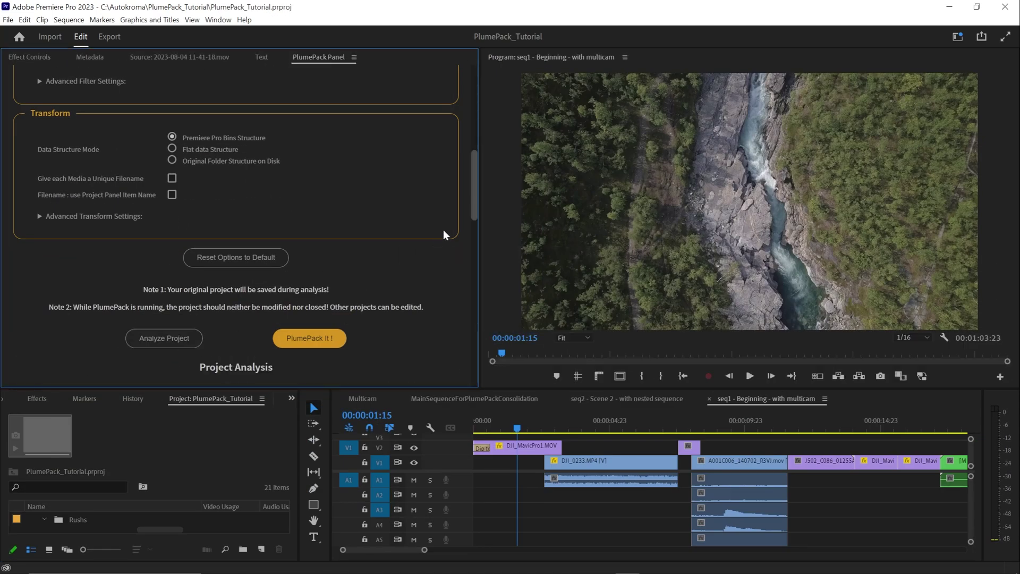
{"action": "left_click_drag", "start_coordinate": [473, 203], "coordinate": [457, 354]}
Expand DJI_MavicPro1.MOV's Copy Details and highlight its three copied media output paths.
{"action": "left_click", "coordinate": [244, 298]}
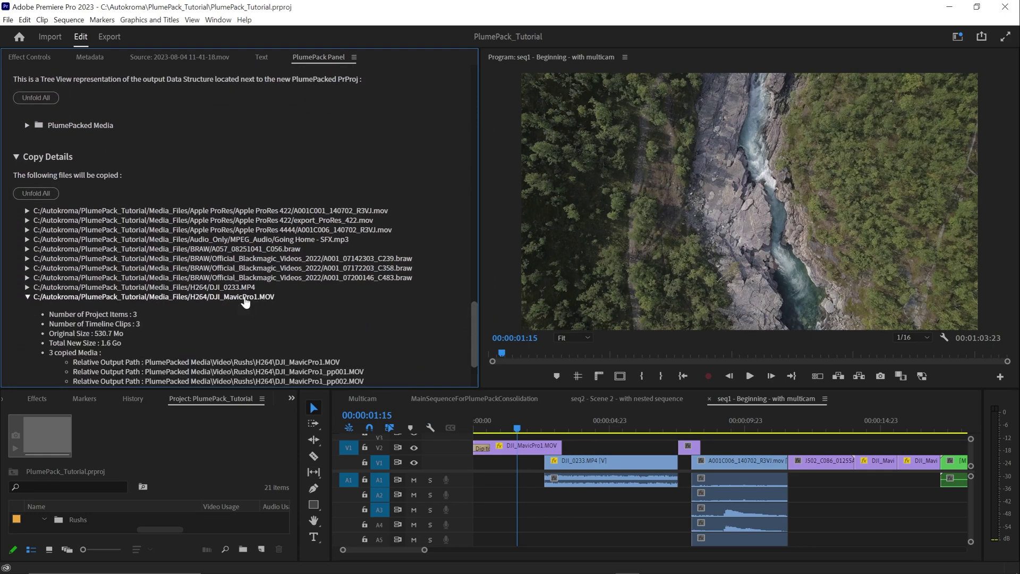
{"action": "scroll", "coordinate": [186, 313], "scroll_direction": "down", "scroll_amount": 2}
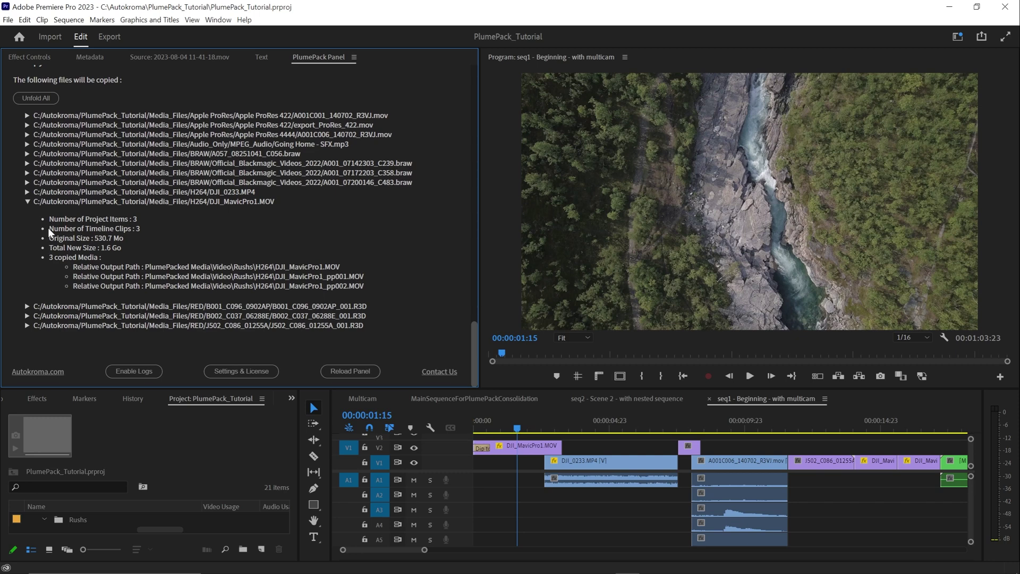
{"action": "left_click_drag", "start_coordinate": [49, 226], "coordinate": [141, 220]}
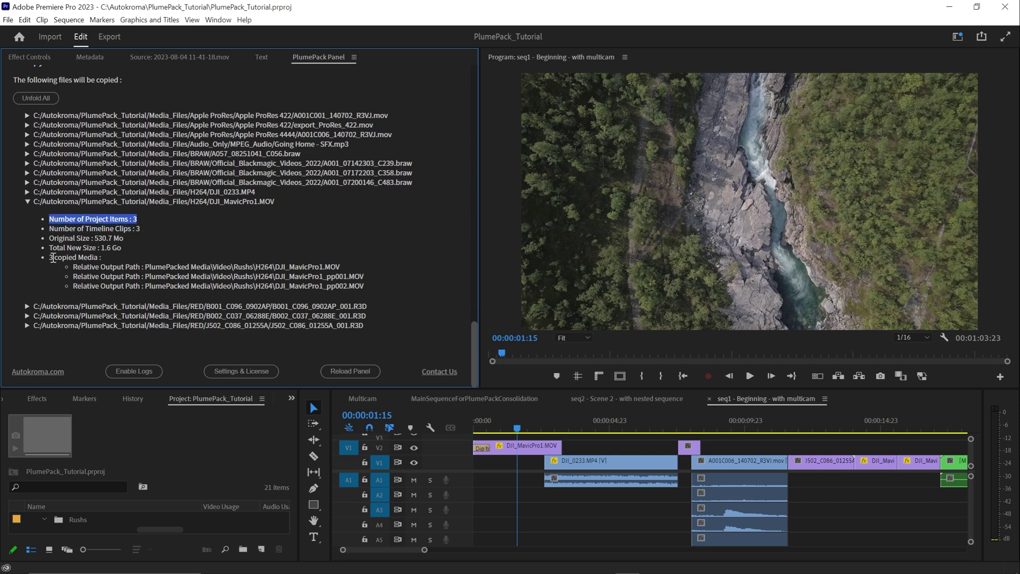
{"action": "left_click_drag", "start_coordinate": [50, 259], "coordinate": [388, 302]}
{"action": "left_click", "coordinate": [398, 292]}
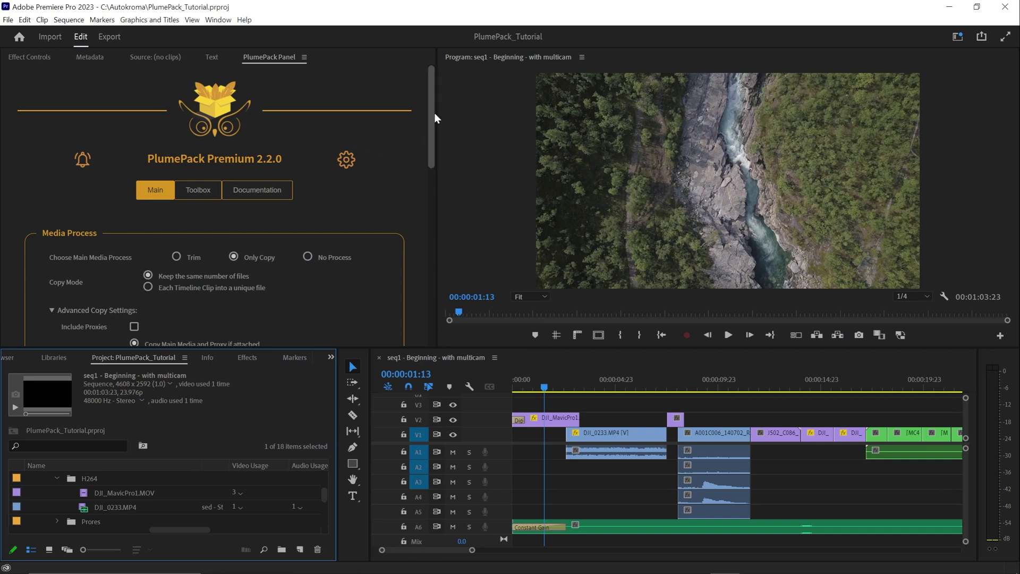
{"action": "left_click_drag", "start_coordinate": [433, 112], "coordinate": [429, 138]}
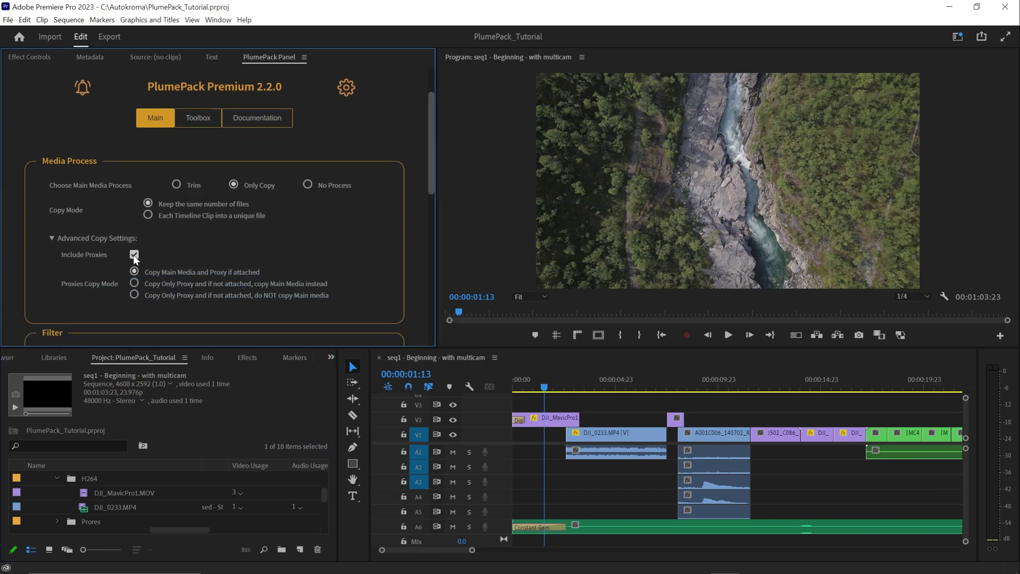
Try the Proxies Copy Mode options, keep Copy Main Media and Proxy if attached, and choose Trim.
{"action": "mouse_move", "coordinate": [88, 259]}
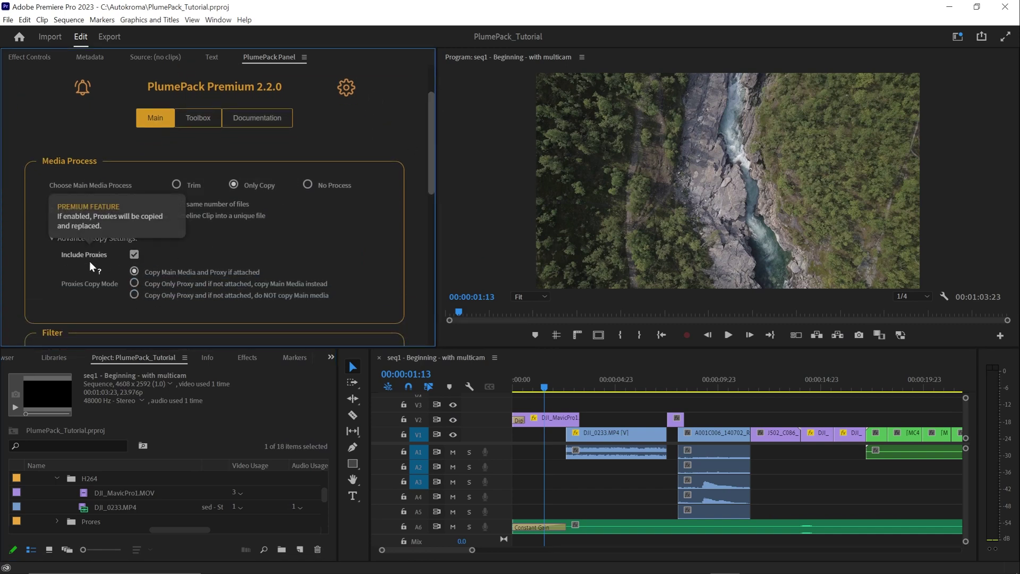
{"action": "mouse_move", "coordinate": [94, 285]}
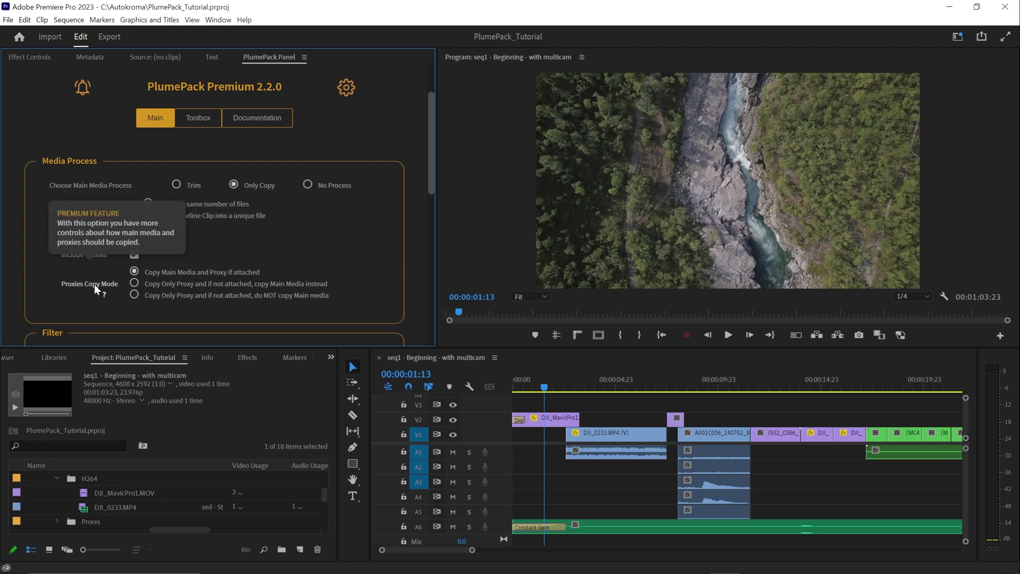
{"action": "mouse_move", "coordinate": [158, 295]}
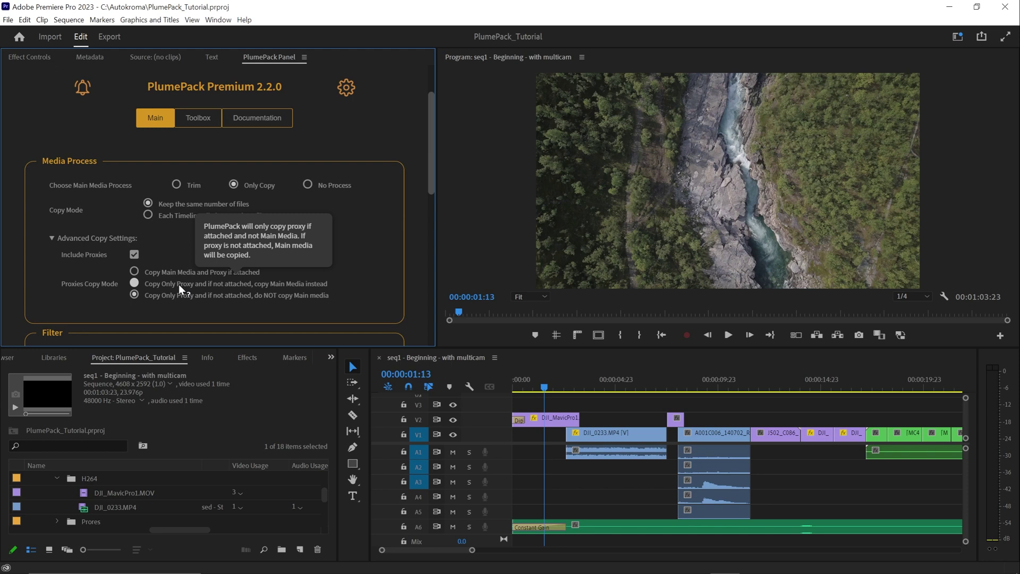
{"action": "left_click", "coordinate": [179, 285]}
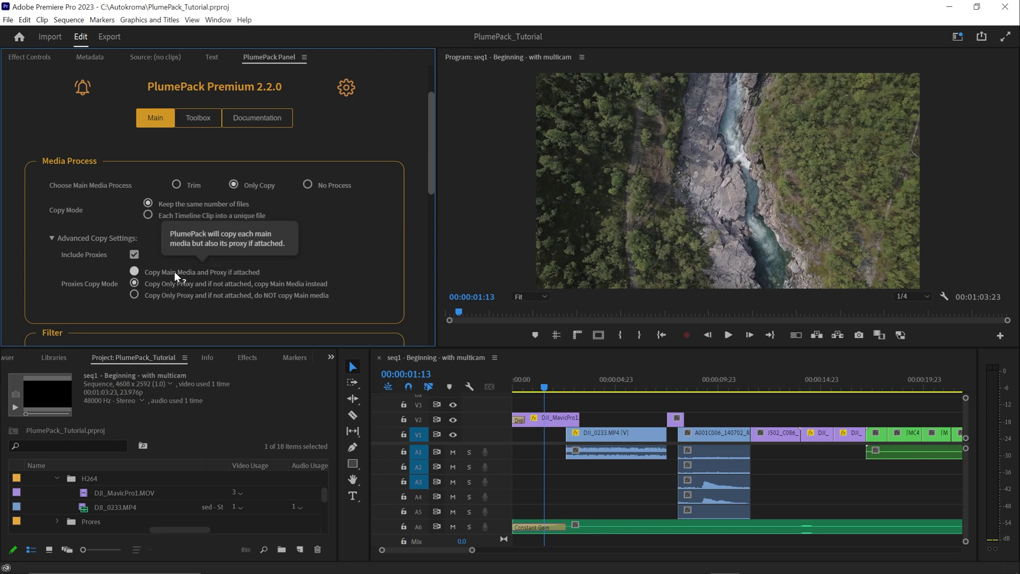
{"action": "left_click", "coordinate": [175, 272]}
{"action": "left_click", "coordinate": [187, 187]}
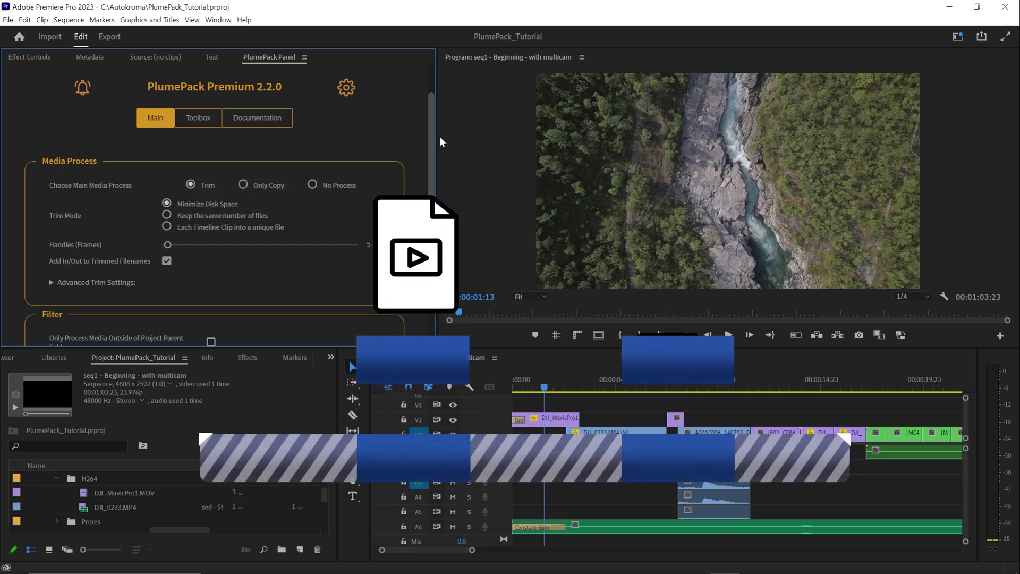
Review the 2.2 PlumePack Factor and DJI_MavicPro1.MOV's trim details showing 3 trimmed parts.
{"action": "scroll", "coordinate": [431, 151], "scroll_direction": "down", "scroll_amount": 1}
{"action": "scroll", "coordinate": [431, 151], "scroll_direction": "down", "scroll_amount": 8}
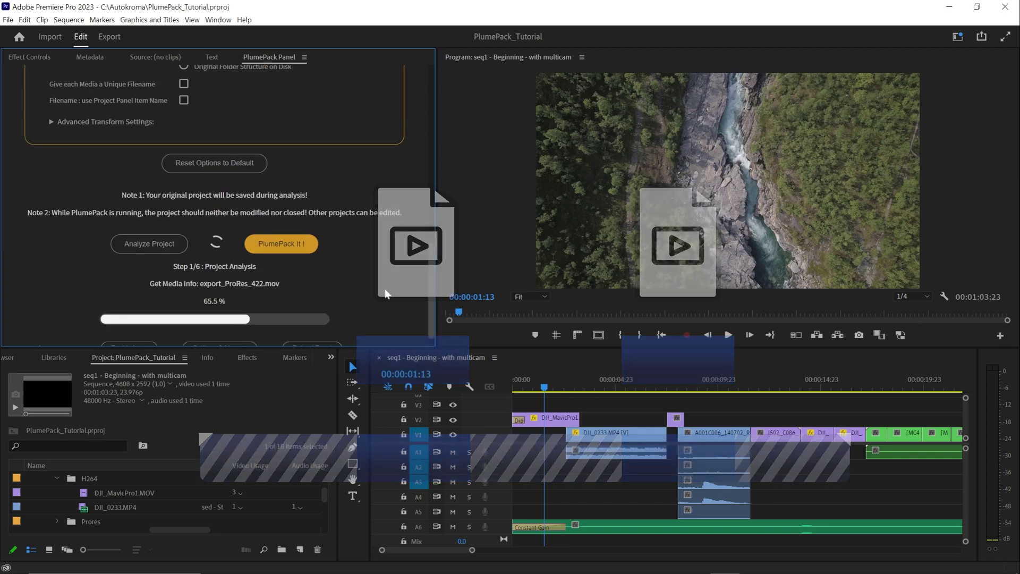
{"action": "scroll", "coordinate": [387, 294], "scroll_direction": "down", "scroll_amount": 5}
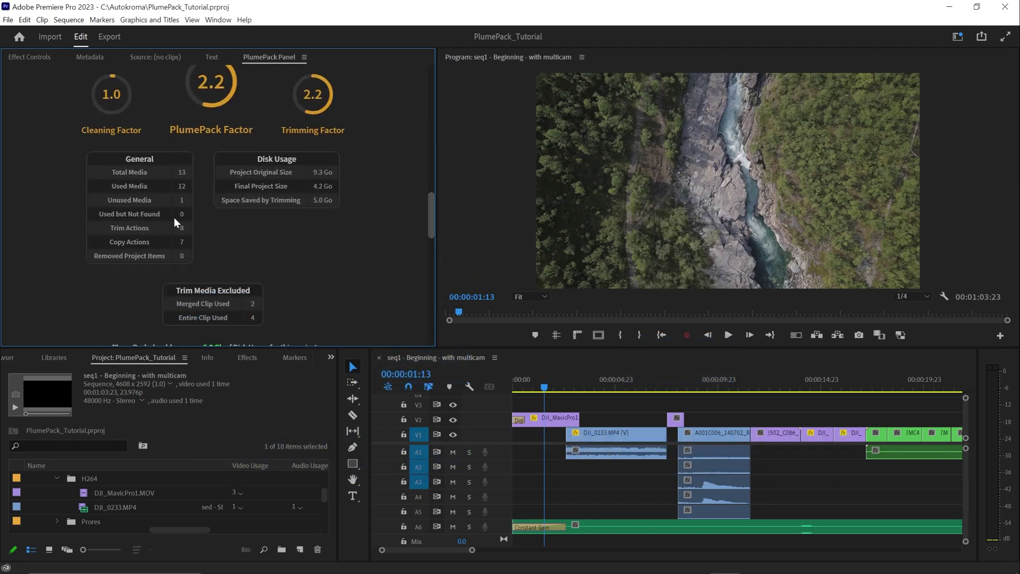
{"action": "scroll", "coordinate": [187, 228], "scroll_direction": "down", "scroll_amount": 10}
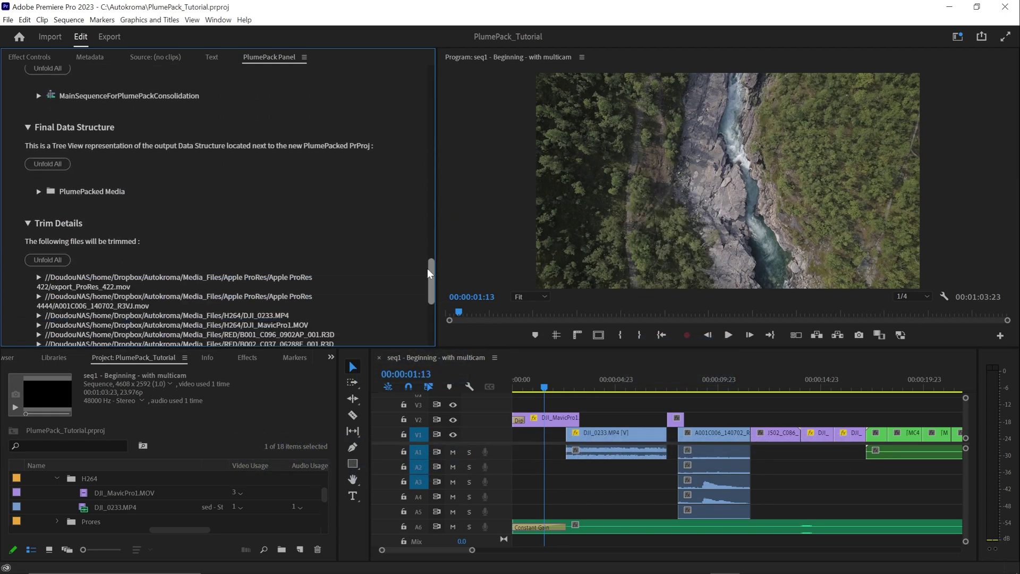
{"action": "left_click", "coordinate": [292, 225]}
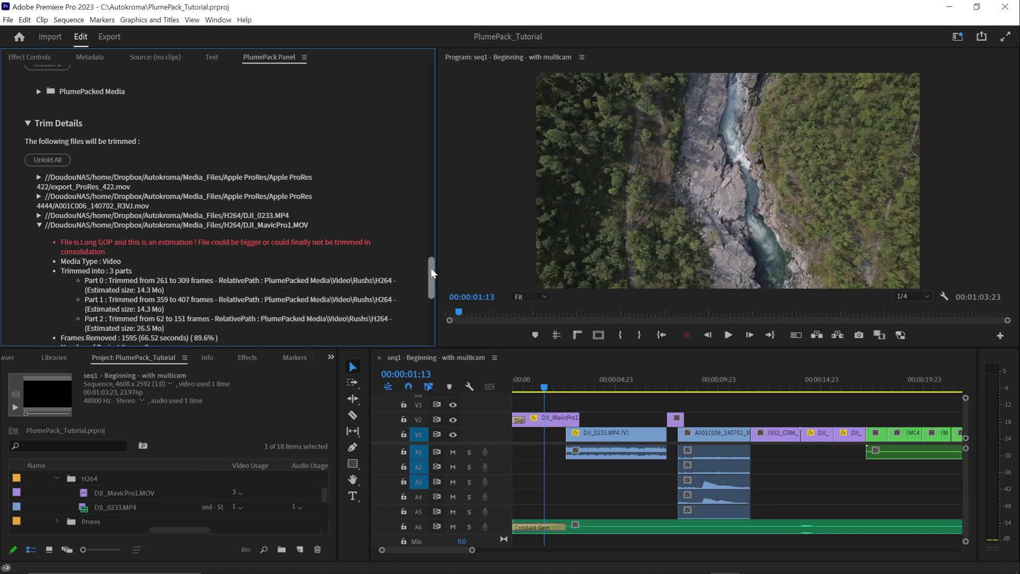
{"action": "left_click_drag", "start_coordinate": [431, 269], "coordinate": [431, 281]}
{"action": "triple_click", "coordinate": [131, 191]}
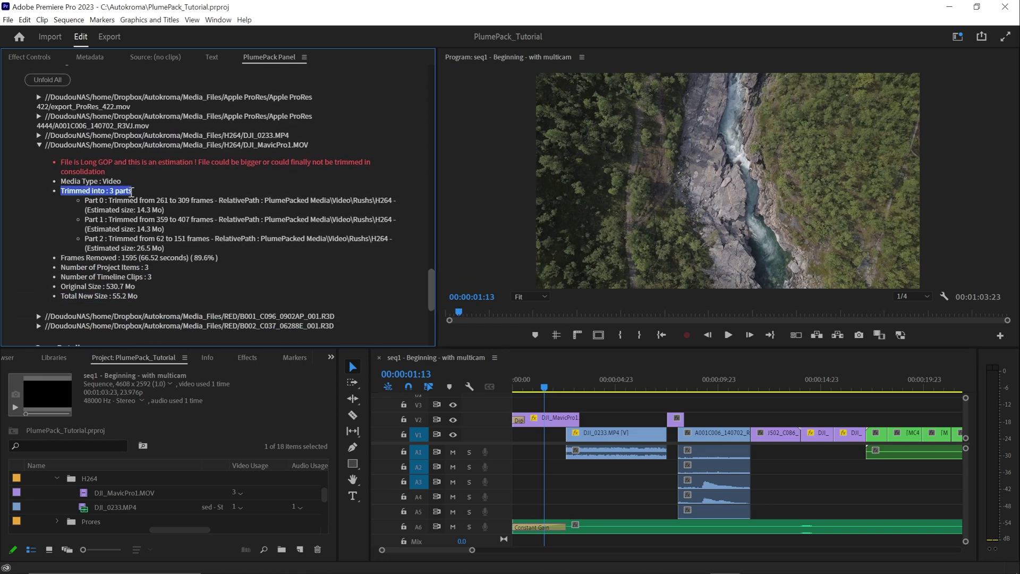
{"action": "left_click_drag", "start_coordinate": [86, 202], "coordinate": [177, 247]}
{"action": "left_click", "coordinate": [176, 247]}
{"action": "left_click_drag", "start_coordinate": [431, 279], "coordinate": [430, 96]}
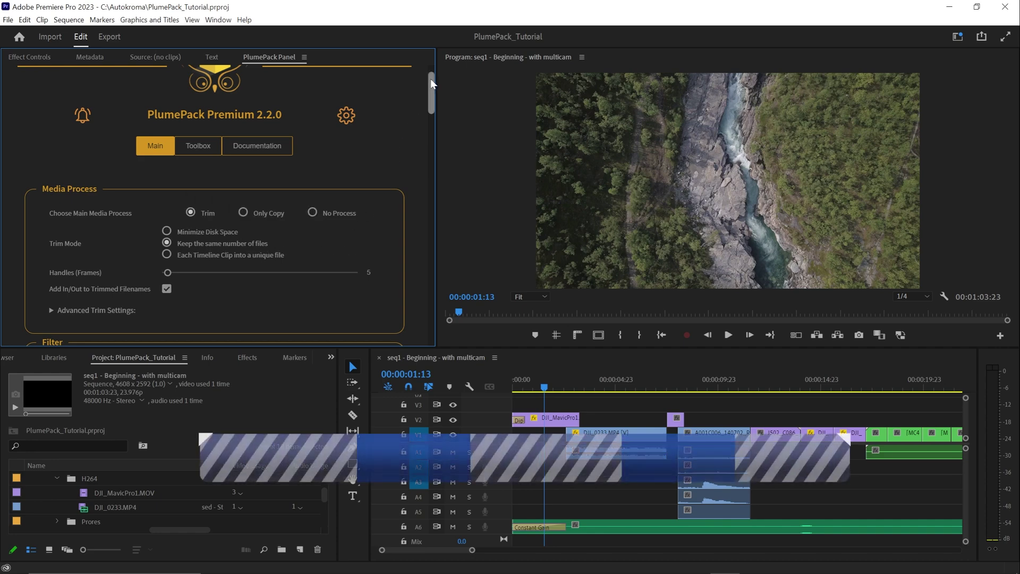
Inspect DJI_MavicPro1.MOV's trim details, now a single trimmed part with its Part 0 range.
{"action": "left_click_drag", "start_coordinate": [430, 79], "coordinate": [420, 303]}
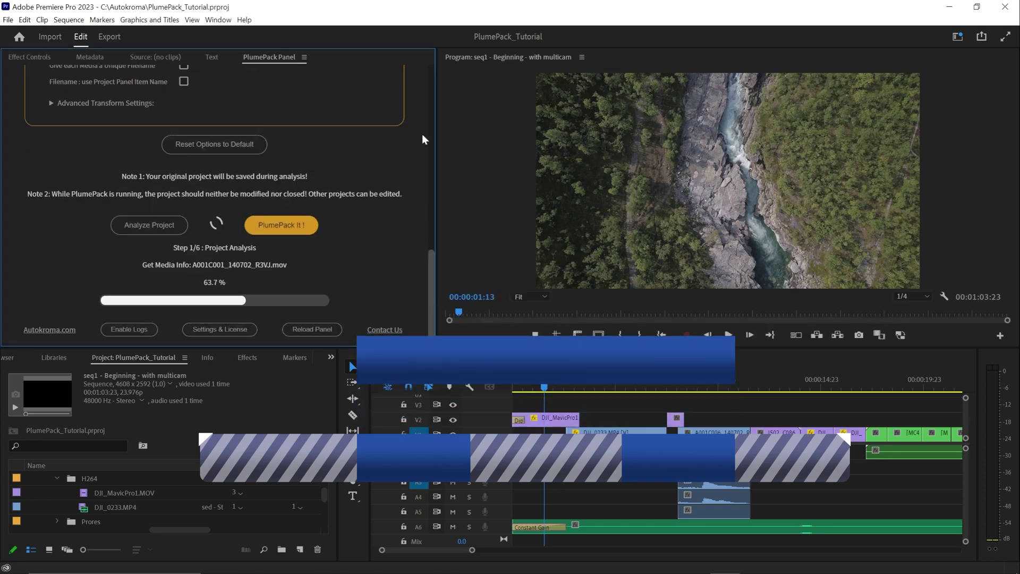
{"action": "scroll", "coordinate": [372, 218], "scroll_direction": "down", "scroll_amount": 5}
{"action": "scroll", "coordinate": [372, 218], "scroll_direction": "down", "scroll_amount": 8}
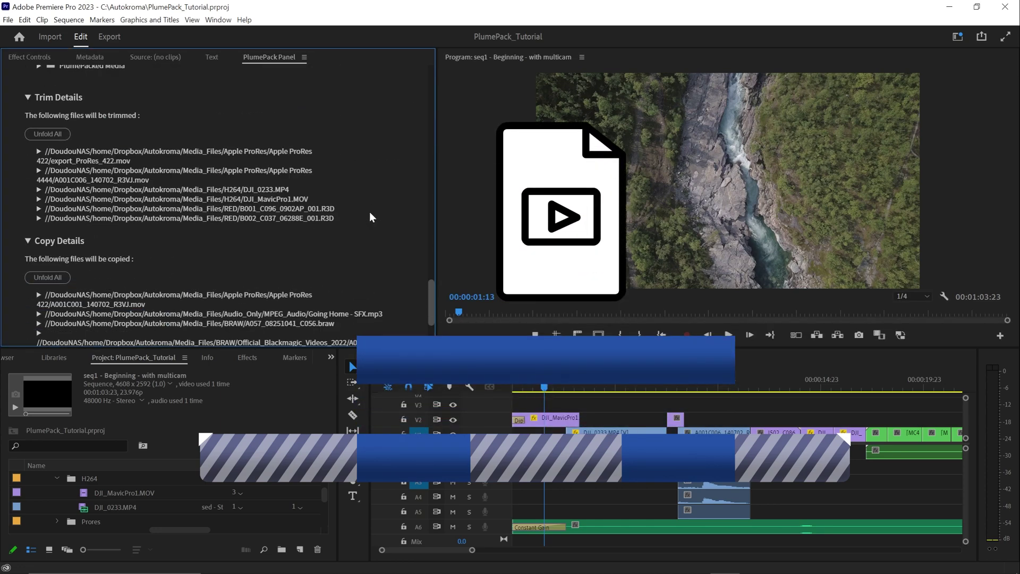
{"action": "left_click", "coordinate": [289, 200]}
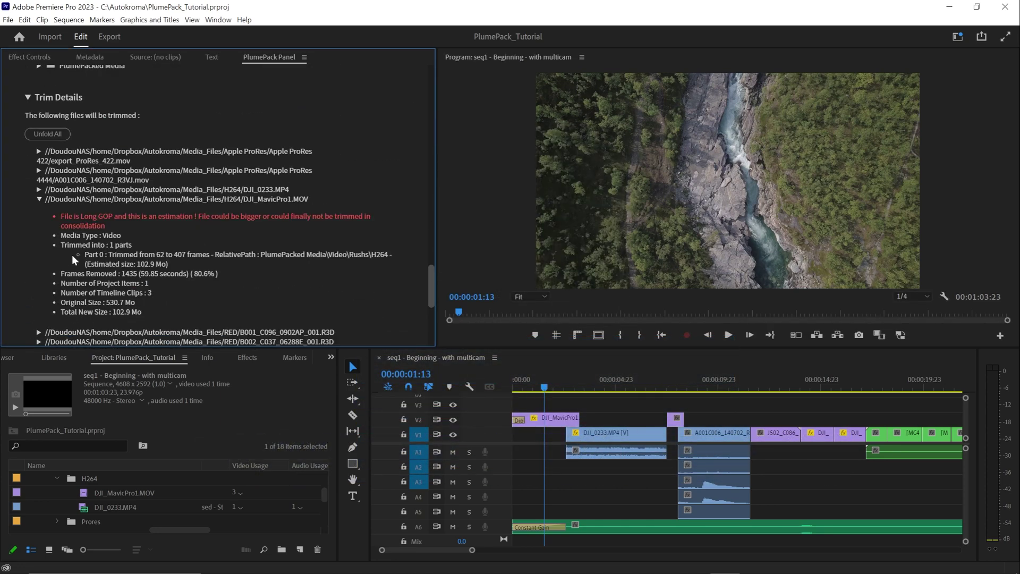
{"action": "triple_click", "coordinate": [130, 247]}
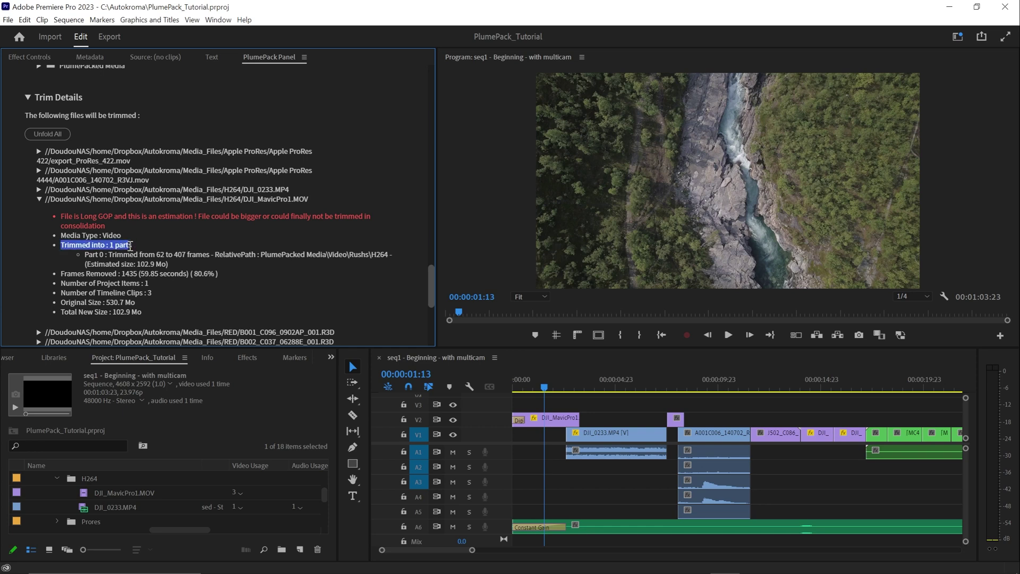
{"action": "left_click_drag", "start_coordinate": [84, 259], "coordinate": [177, 263]}
{"action": "left_click", "coordinate": [177, 264]}
Set Trim Mode to Each Timeline Clip into a unique file and re-run the project analysis.
{"action": "scroll", "coordinate": [425, 258], "scroll_direction": "up", "scroll_amount": 15}
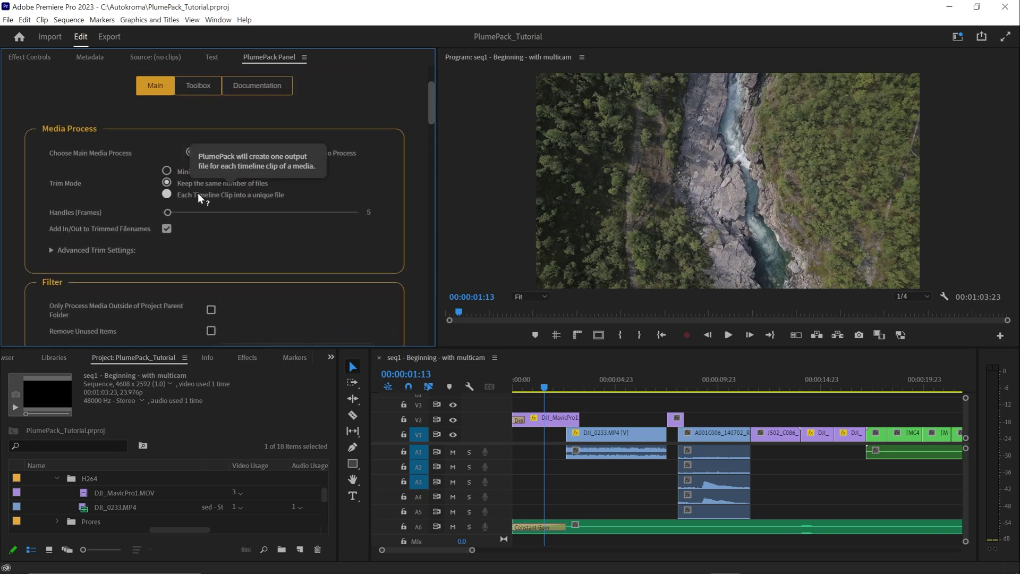
{"action": "left_click", "coordinate": [197, 193]}
{"action": "left_click_drag", "start_coordinate": [431, 94], "coordinate": [420, 274]}
{"action": "left_click", "coordinate": [144, 174]}
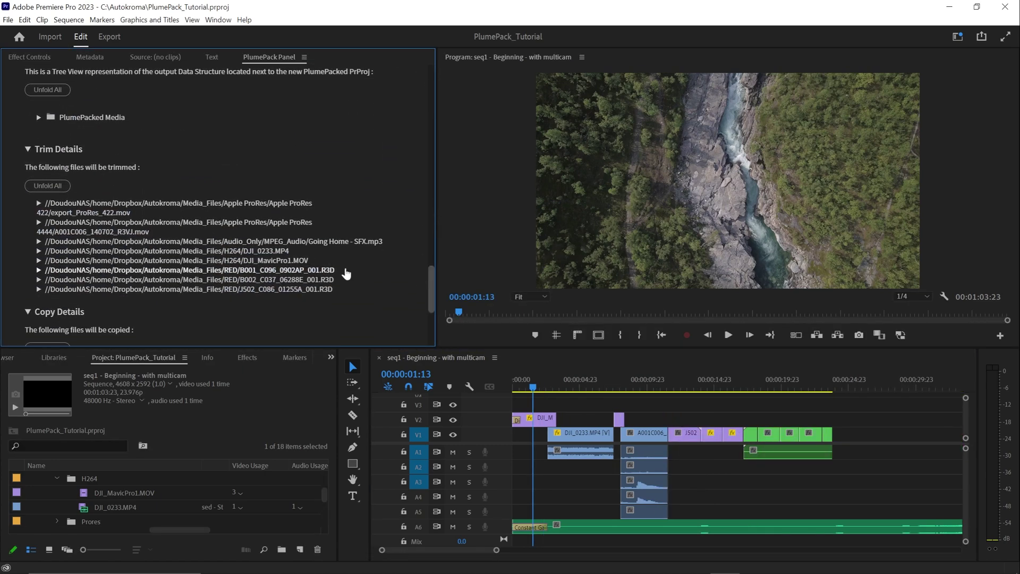
Expand DJI_MavicPro1.MOV's trim details and raise the Handles (Frames) slider above 0.
{"action": "left_click", "coordinate": [300, 264]}
{"action": "scroll", "coordinate": [186, 223], "scroll_direction": "down", "scroll_amount": 3}
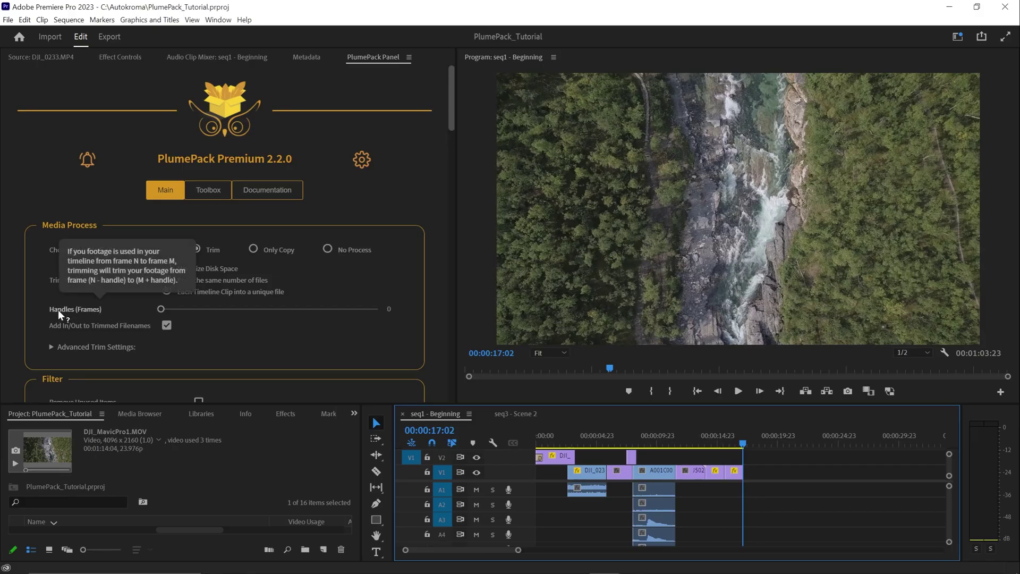
{"action": "left_click_drag", "start_coordinate": [162, 308], "coordinate": [219, 305]}
Settle the handles at 8 frames, then set the main media process to No Process.
{"action": "left_click", "coordinate": [171, 309]}
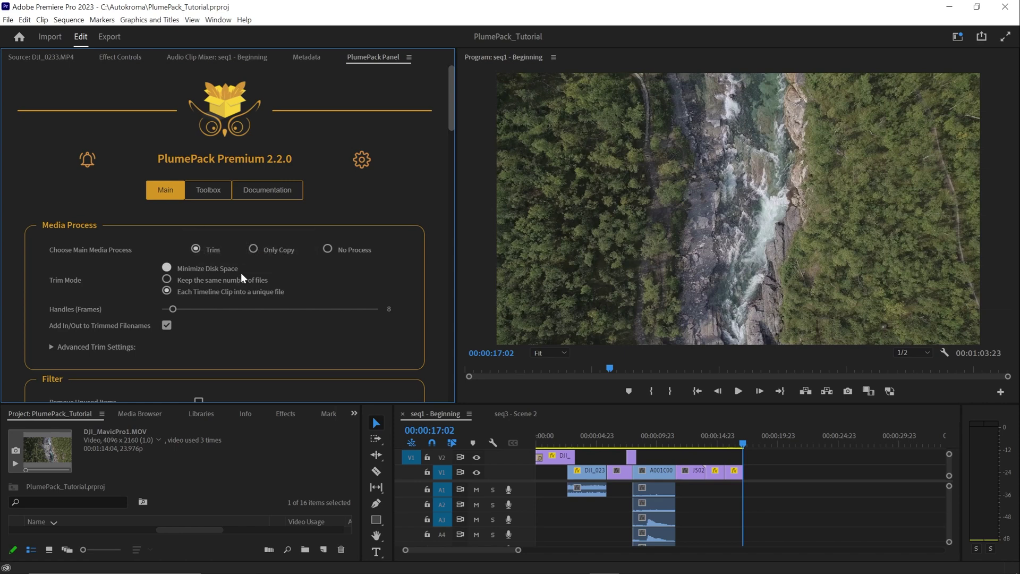
{"action": "left_click", "coordinate": [329, 250]}
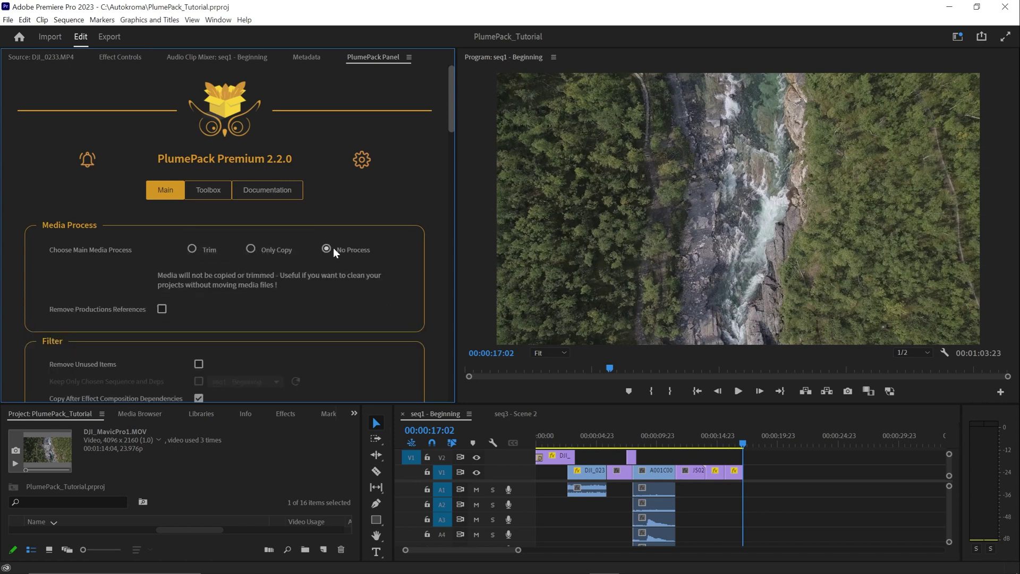
{"action": "mouse_move", "coordinate": [346, 256]}
{"action": "scroll", "coordinate": [202, 279], "scroll_direction": "down", "scroll_amount": 1}
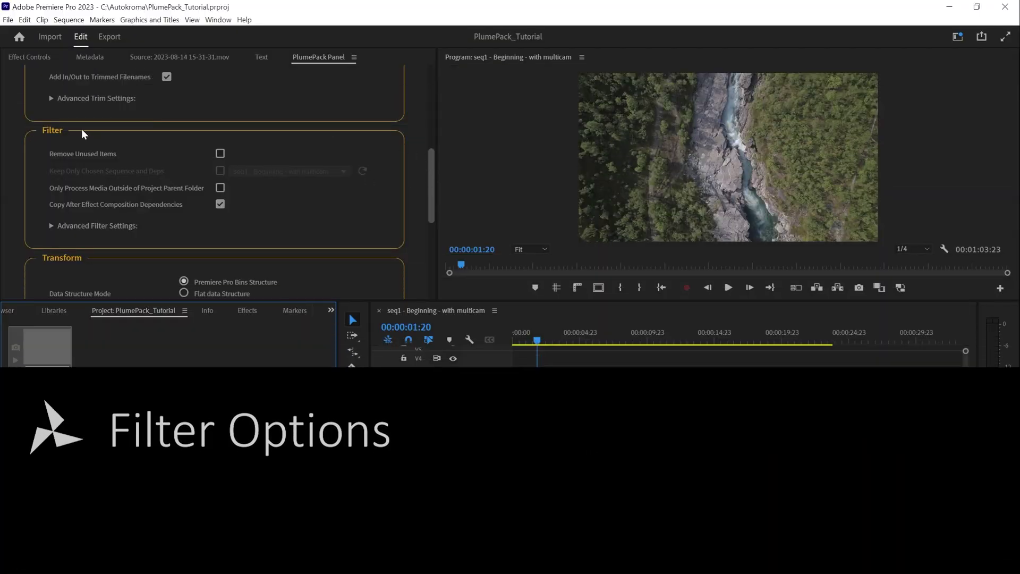
Point out the Filter section and toggle the Remove Unused Items checkbox on and off.
{"action": "double_click", "coordinate": [51, 129]}
{"action": "left_click", "coordinate": [51, 129]}
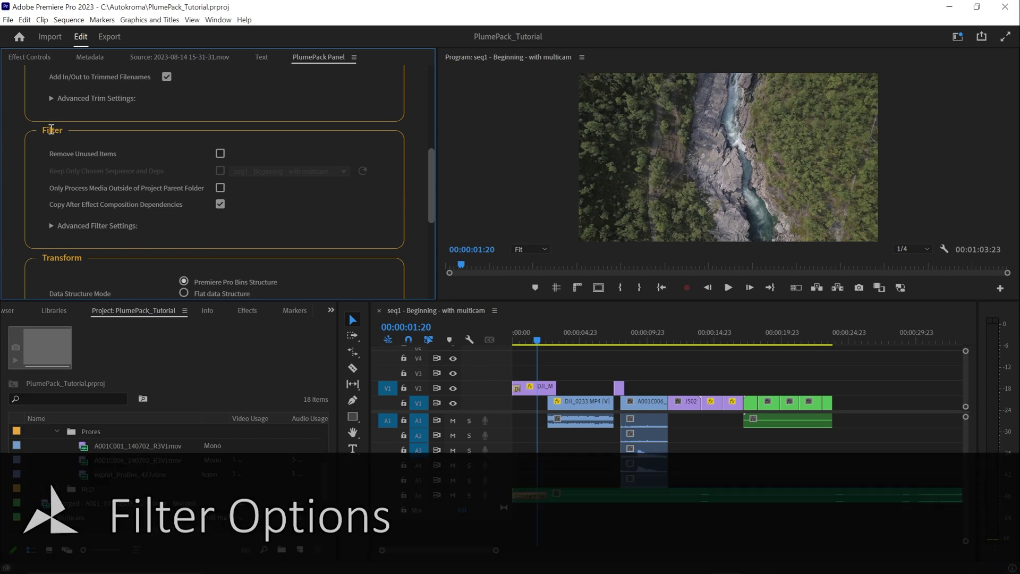
{"action": "scroll", "coordinate": [58, 137], "scroll_direction": "up", "scroll_amount": 1}
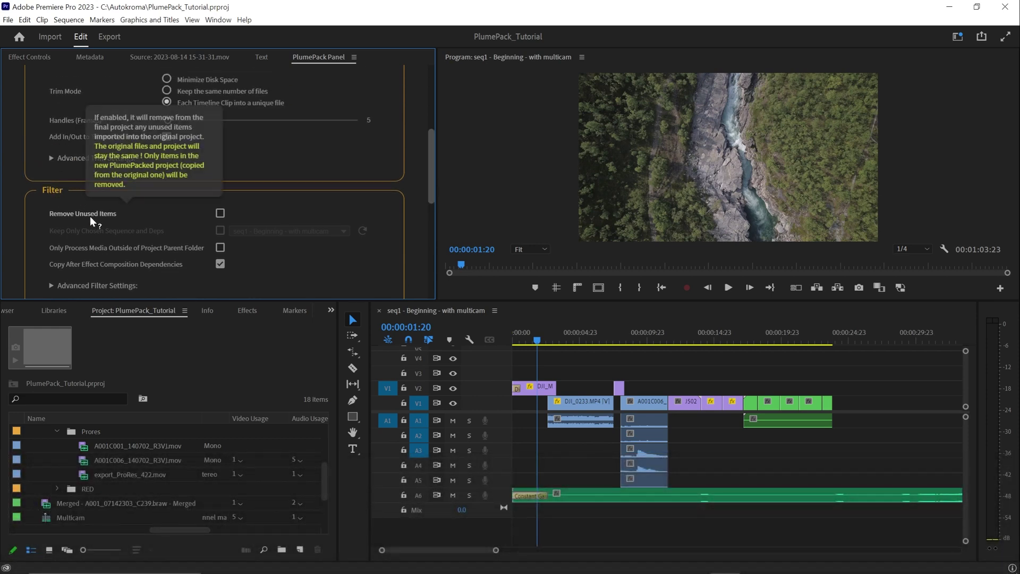
{"action": "mouse_move", "coordinate": [104, 234]}
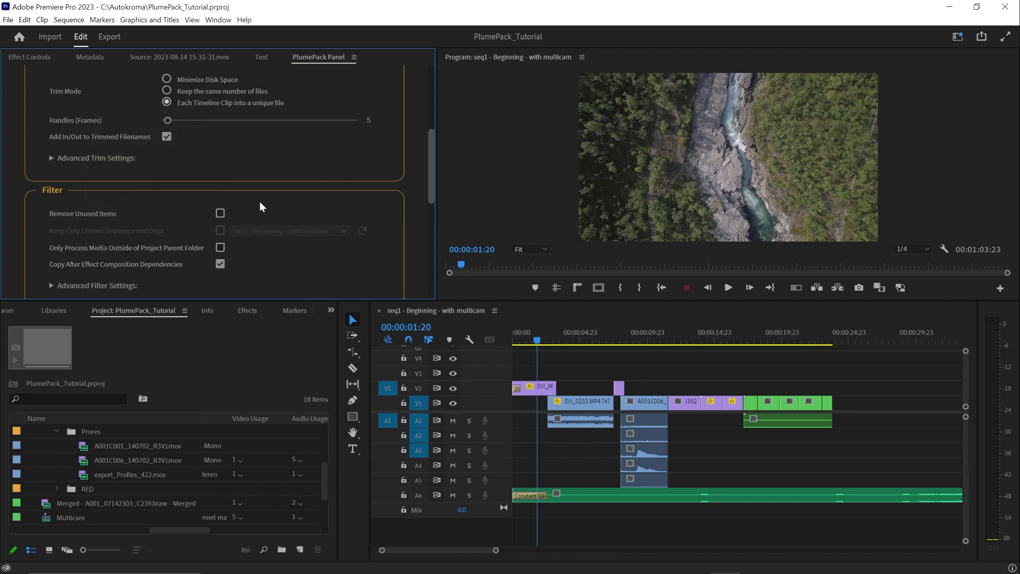
{"action": "mouse_move", "coordinate": [59, 212]}
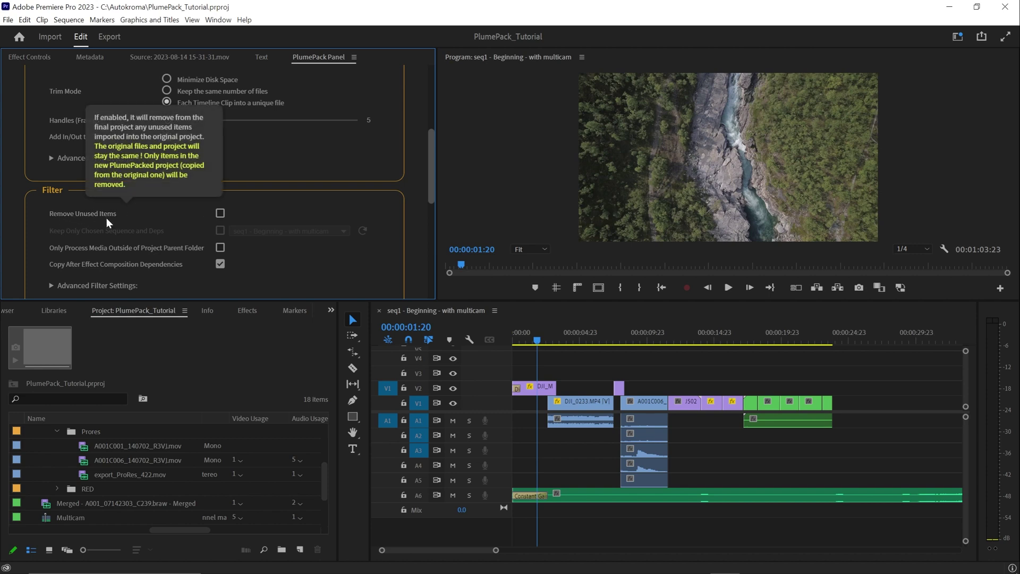
{"action": "left_click", "coordinate": [220, 213]}
{"action": "left_click", "coordinate": [219, 213]}
Enable Remove Unused Items, analyze the project, and review the unused ProRes clip in Delete Details.
{"action": "scroll", "coordinate": [427, 180], "scroll_direction": "down", "scroll_amount": 1}
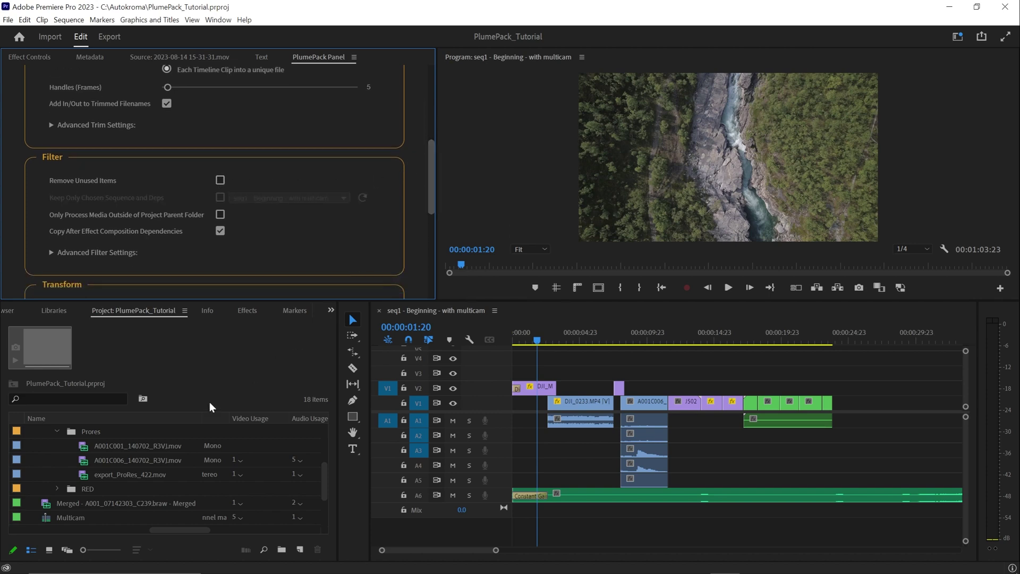
{"action": "left_click", "coordinate": [98, 447]}
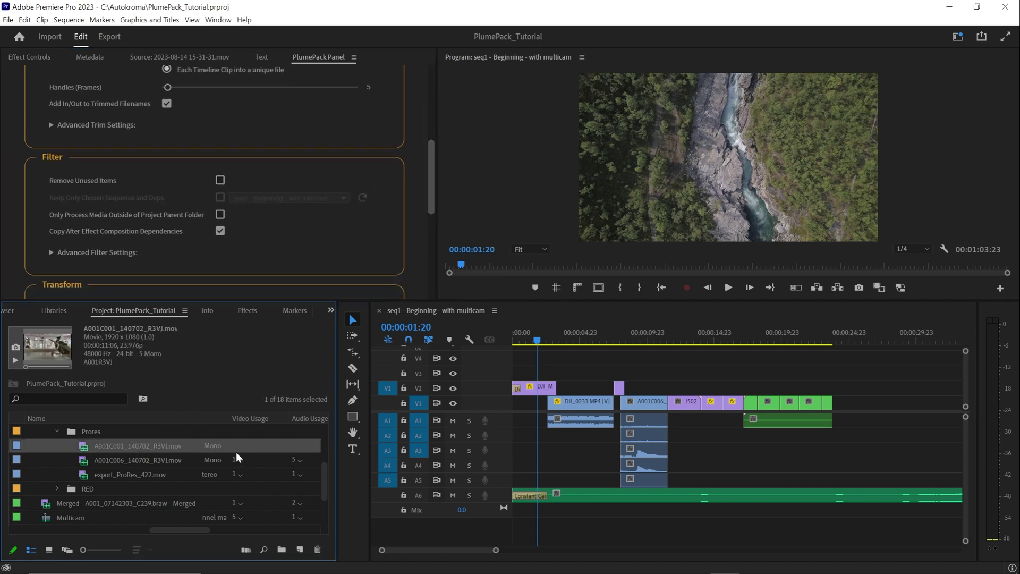
{"action": "left_click", "coordinate": [220, 180]}
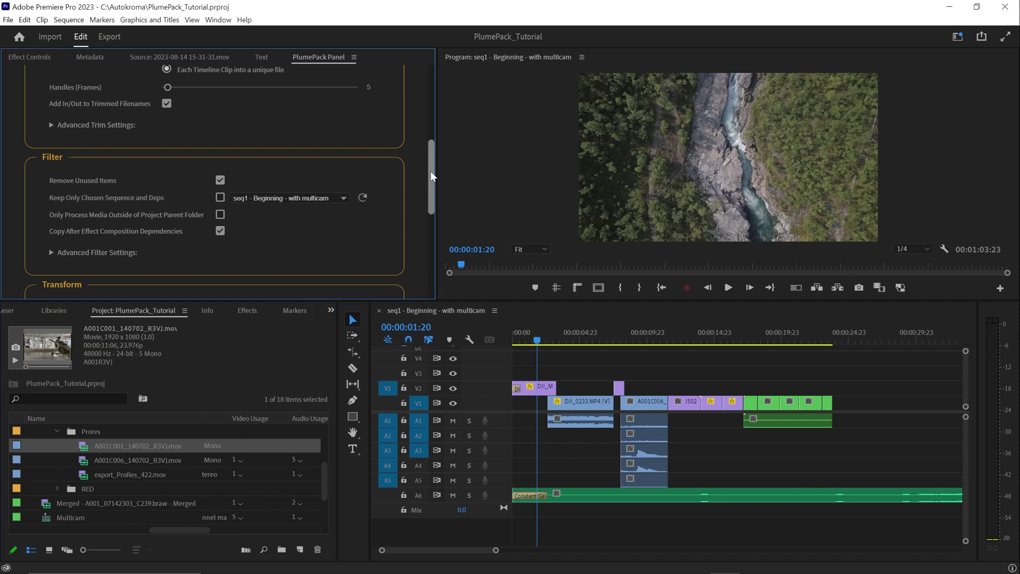
{"action": "left_click_drag", "start_coordinate": [429, 158], "coordinate": [425, 238]}
{"action": "left_click", "coordinate": [149, 261]}
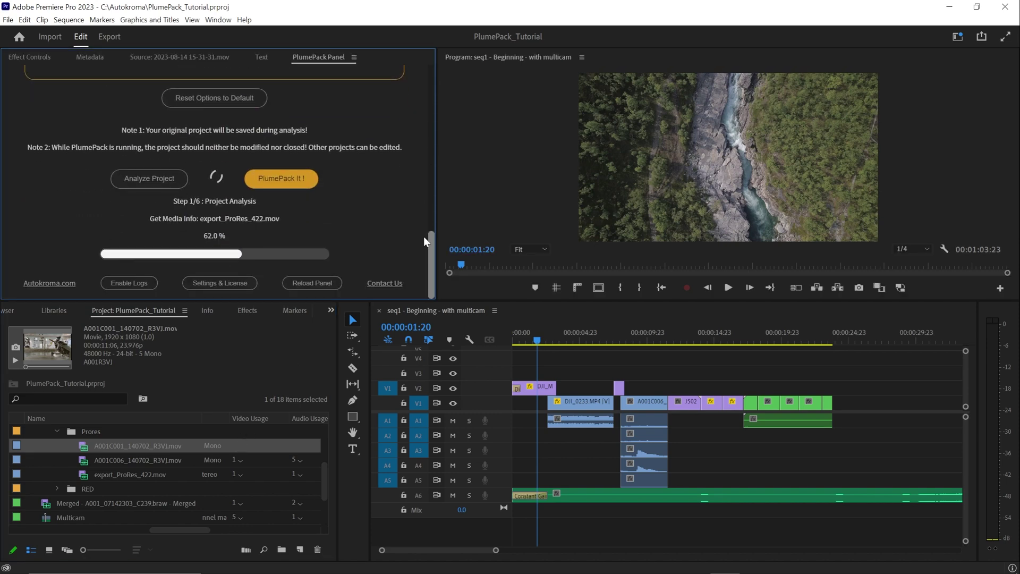
{"action": "scroll", "coordinate": [397, 193], "scroll_direction": "down", "scroll_amount": 2}
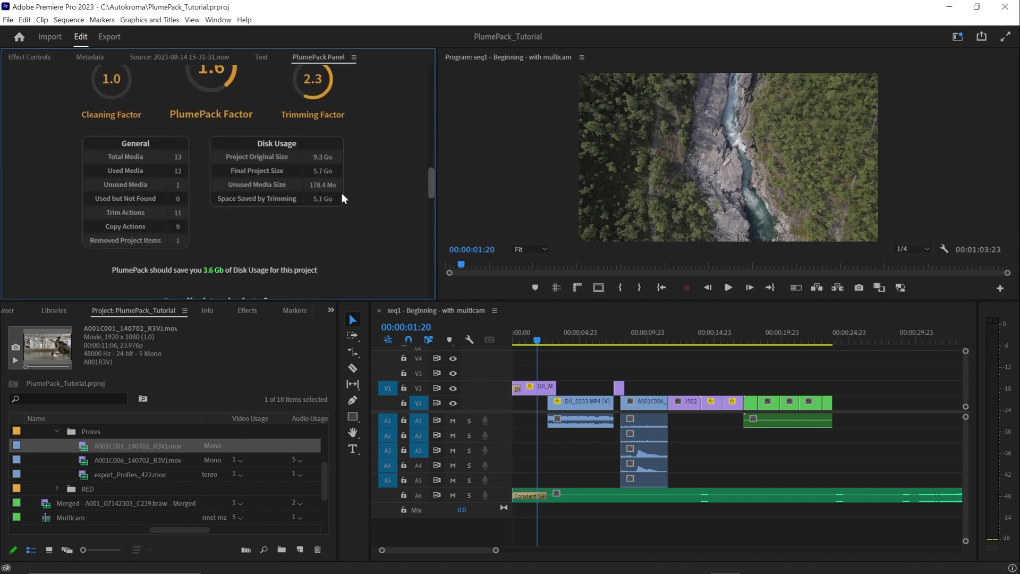
{"action": "left_click", "coordinate": [159, 240]}
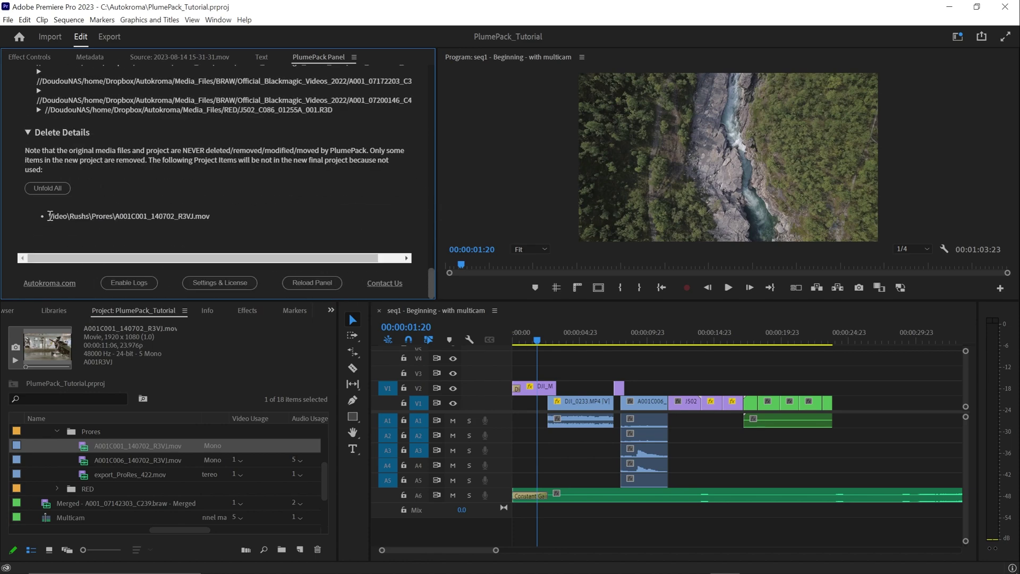
{"action": "left_click_drag", "start_coordinate": [50, 216], "coordinate": [211, 217]}
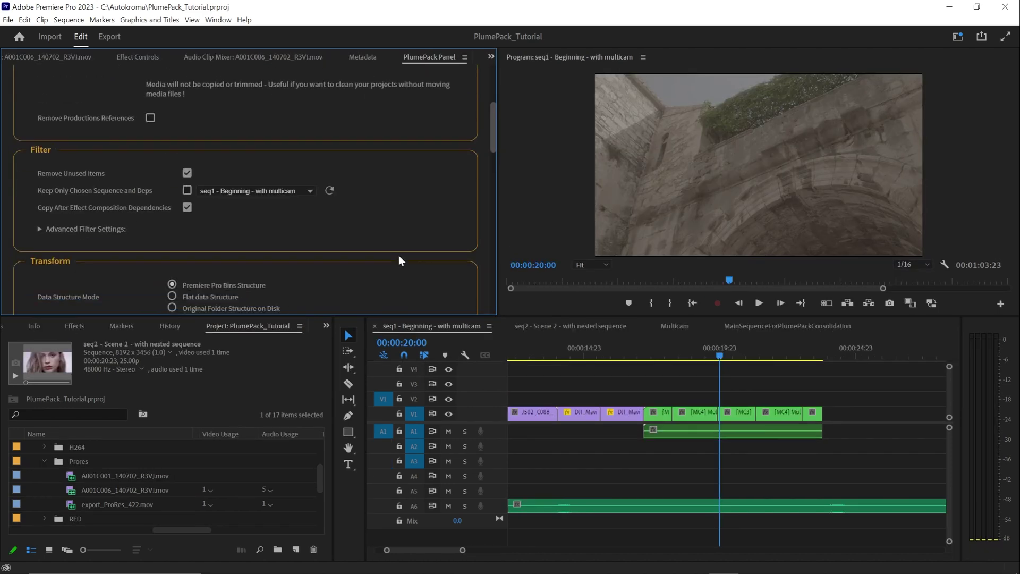
Enable Keep Only Chosen Sequence and Deps with seq2 - Scene 2 as the kept sequence.
{"action": "mouse_move", "coordinate": [52, 190]}
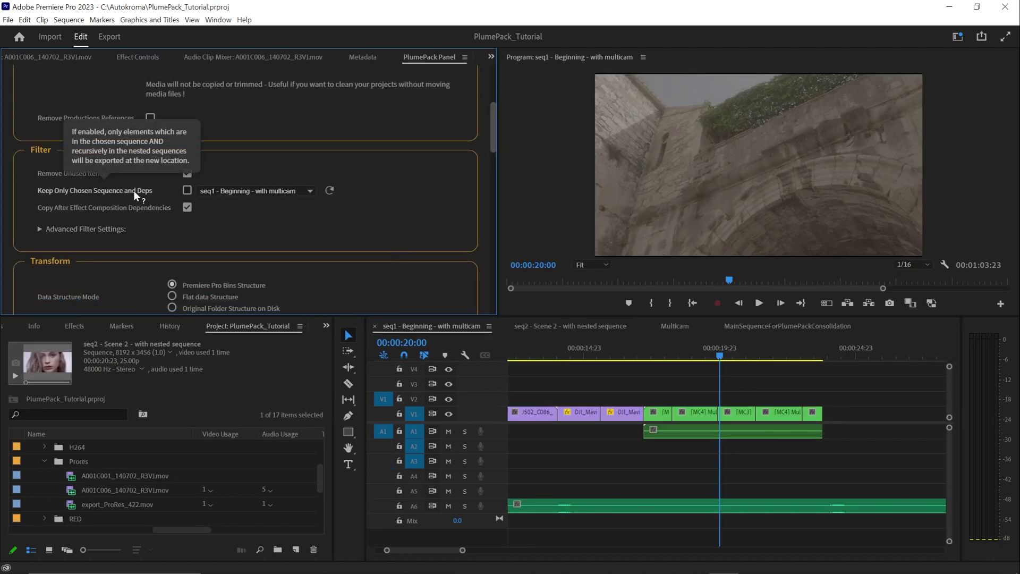
{"action": "left_click", "coordinate": [187, 192]}
{"action": "left_click", "coordinate": [218, 190]}
{"action": "left_click", "coordinate": [232, 219]}
Inspect the seq2 - Scene 2 timeline and the clips in its two nested subsequences.
{"action": "left_click", "coordinate": [550, 327]}
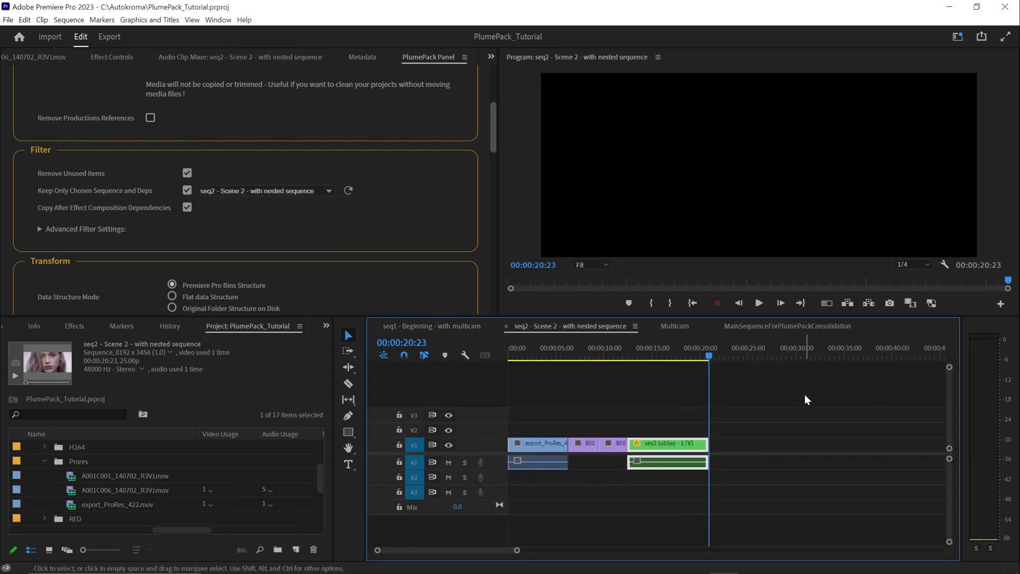
{"action": "left_click_drag", "start_coordinate": [773, 393], "coordinate": [537, 489]}
{"action": "double_click", "coordinate": [643, 445]}
{"action": "left_click_drag", "start_coordinate": [798, 418], "coordinate": [606, 474]}
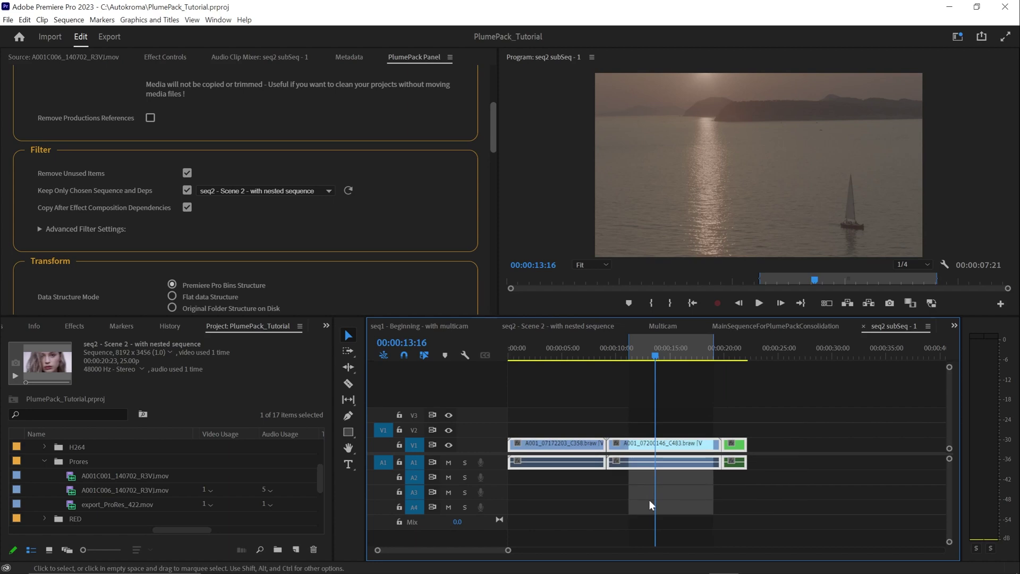
{"action": "double_click", "coordinate": [733, 447]}
{"action": "left_click_drag", "start_coordinate": [630, 424], "coordinate": [509, 472]}
{"action": "left_click", "coordinate": [483, 326]}
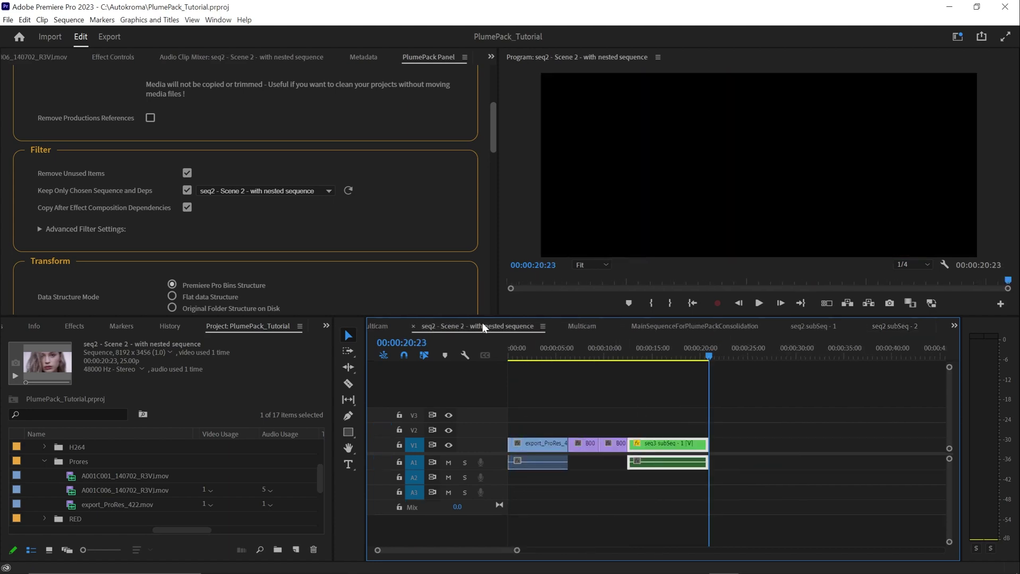
{"action": "left_click", "coordinate": [573, 413]}
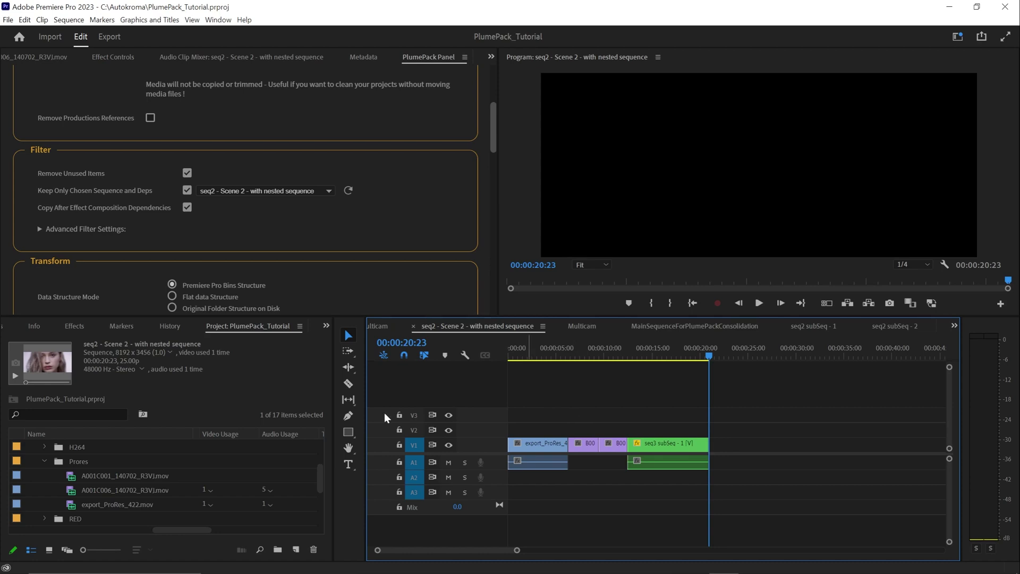
Change the kept sequence to MainSequenceForPlumePackConsolidation.
{"action": "left_click", "coordinate": [43, 461]}
{"action": "scroll", "coordinate": [65, 492], "scroll_direction": "down", "scroll_amount": 1}
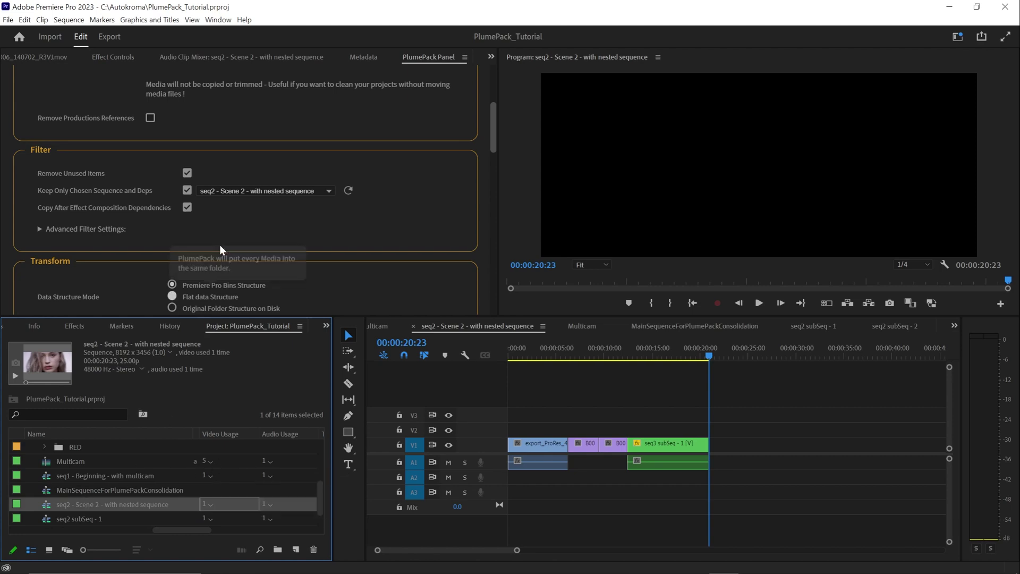
{"action": "left_click", "coordinate": [225, 192]}
{"action": "left_click", "coordinate": [223, 200]}
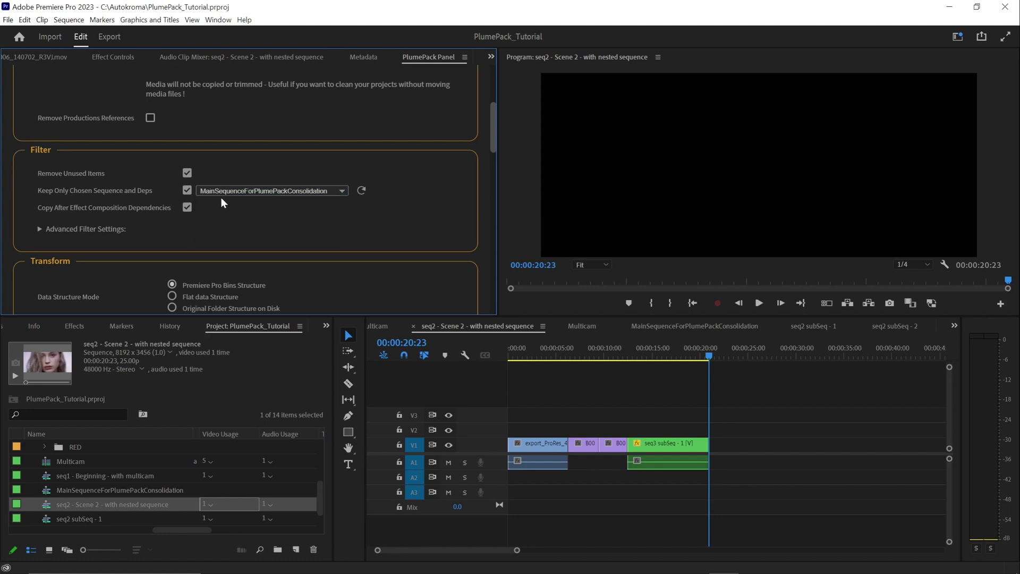
Open MainSequenceForPlumePackConsolidation and insert seq1 followed by seq2 into it.
{"action": "double_click", "coordinate": [52, 491]}
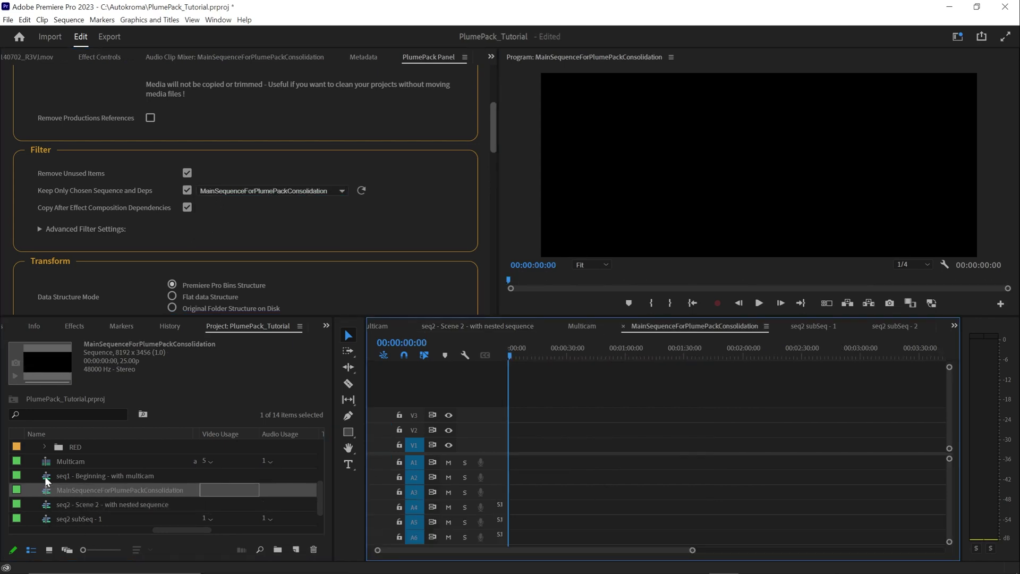
{"action": "left_click", "coordinate": [49, 476]}
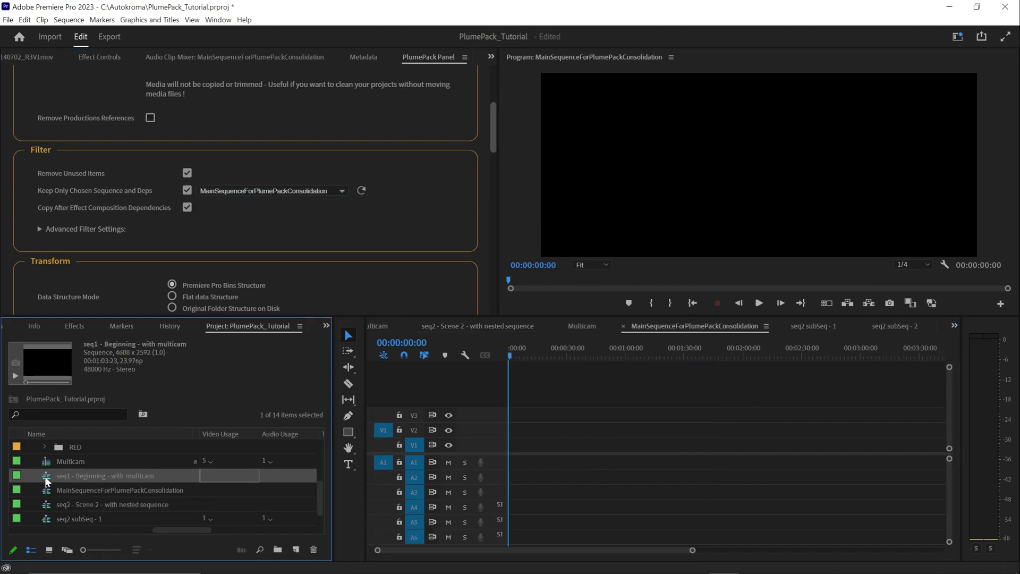
{"action": "left_click", "coordinate": [56, 505]}
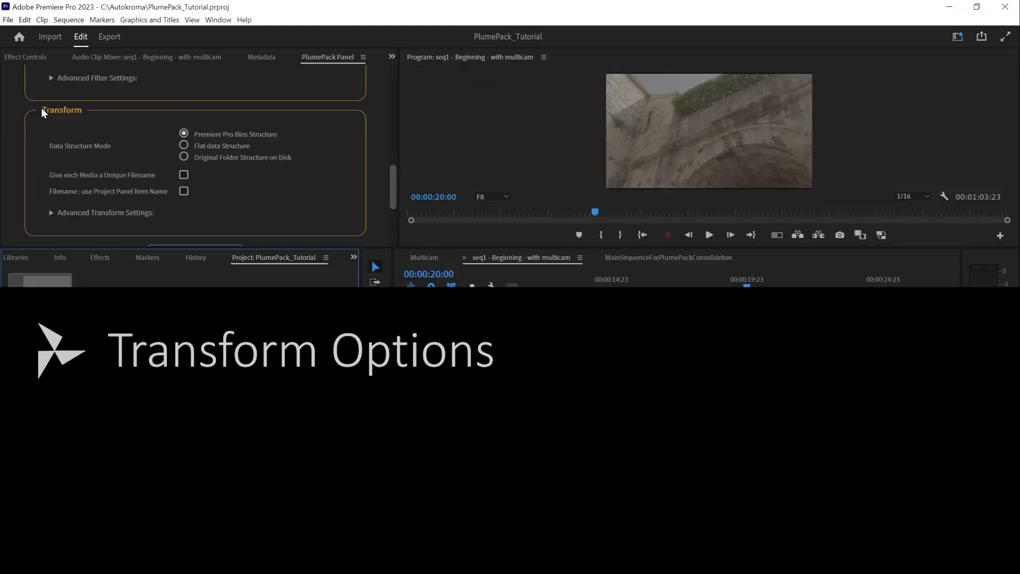
Point out the Transform section and stop using project item names as filenames.
{"action": "left_click_drag", "start_coordinate": [42, 108], "coordinate": [80, 113]}
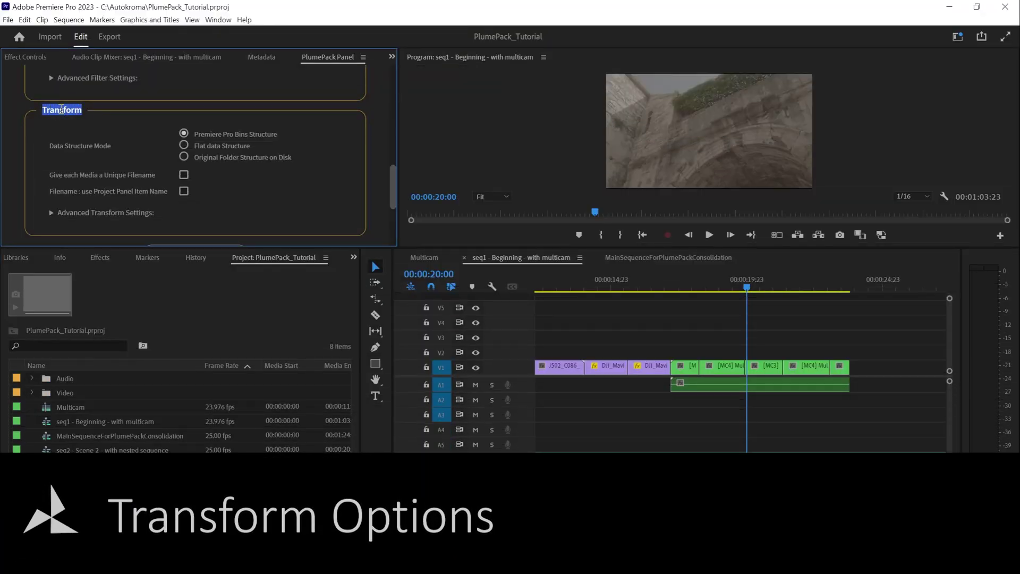
{"action": "left_click", "coordinate": [62, 108]}
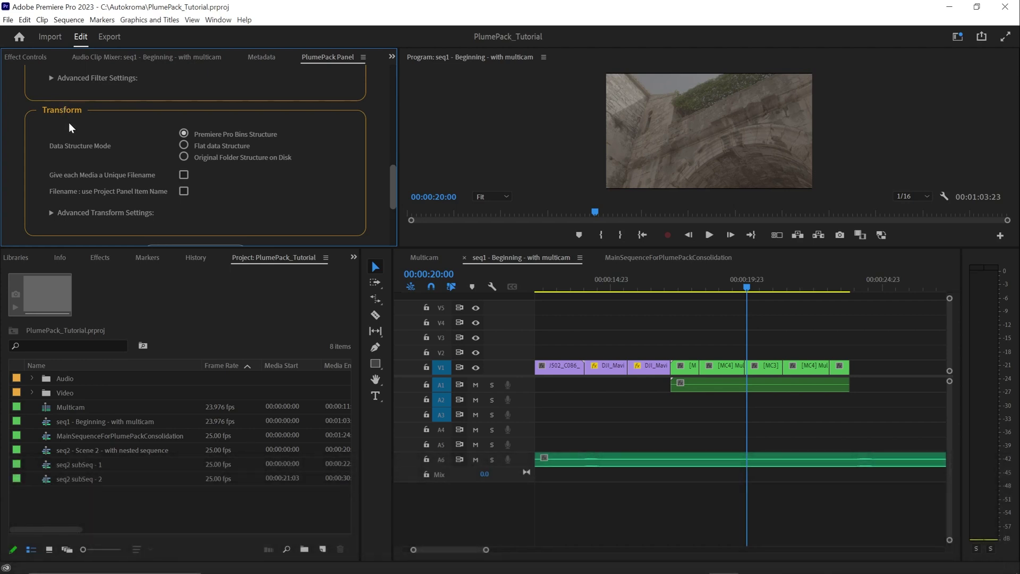
{"action": "mouse_move", "coordinate": [72, 144]}
{"action": "mouse_move", "coordinate": [97, 172]}
{"action": "mouse_move", "coordinate": [82, 192]}
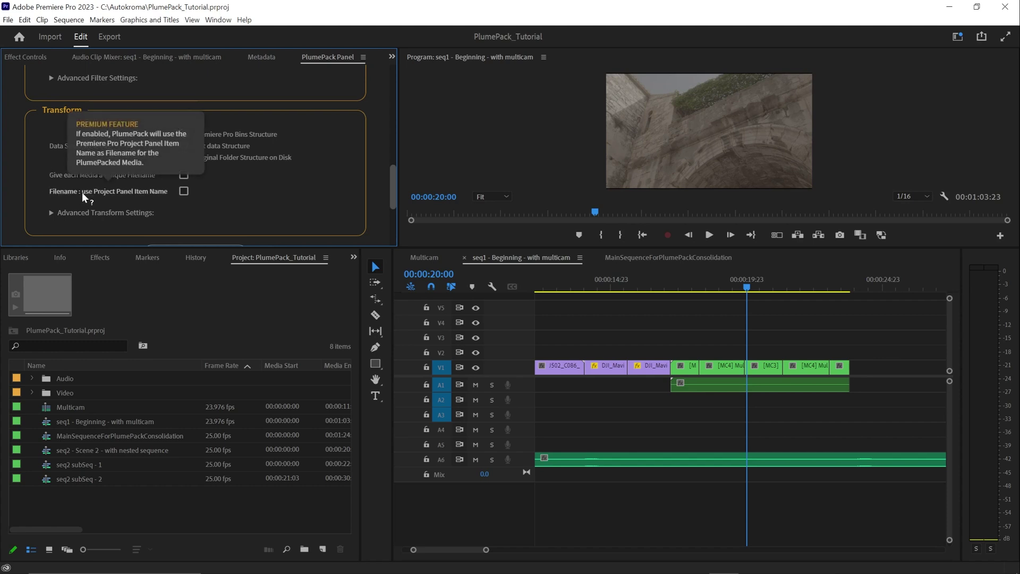
{"action": "left_click", "coordinate": [185, 193]}
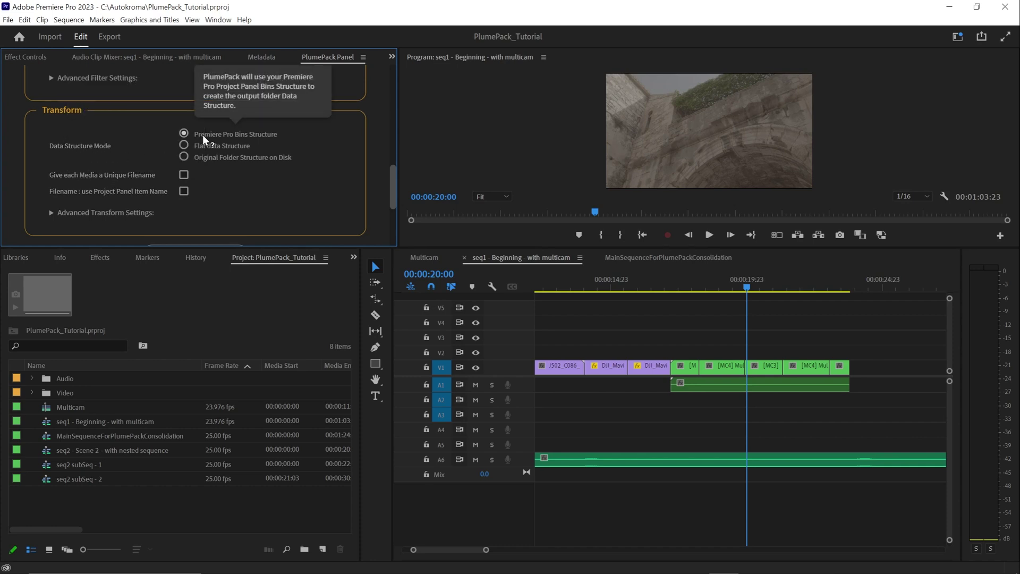
Expand the Video bin, then Rushs, then BRAW to reveal the three .braw clips.
{"action": "mouse_move", "coordinate": [206, 157]}
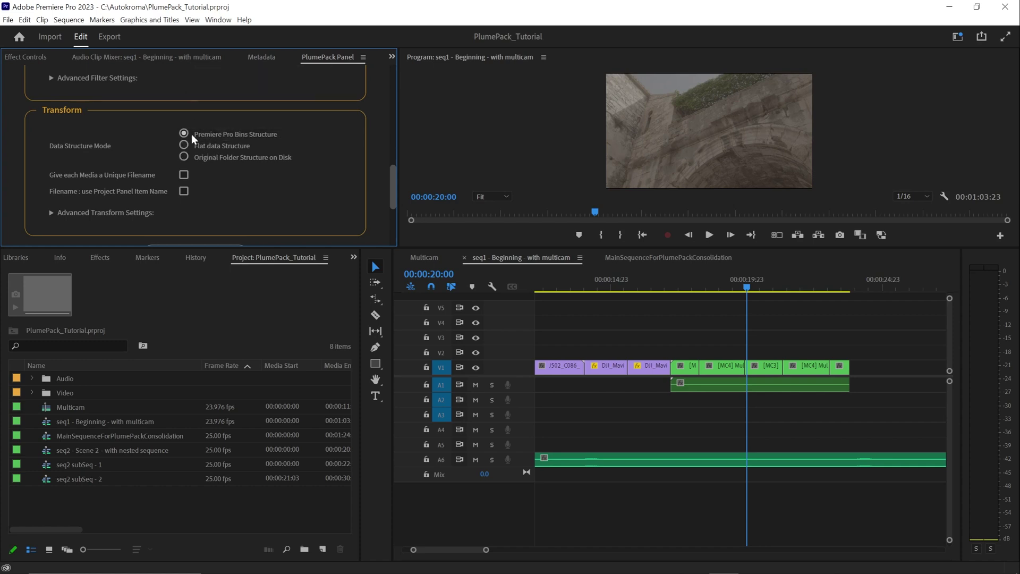
{"action": "mouse_move", "coordinate": [211, 134]}
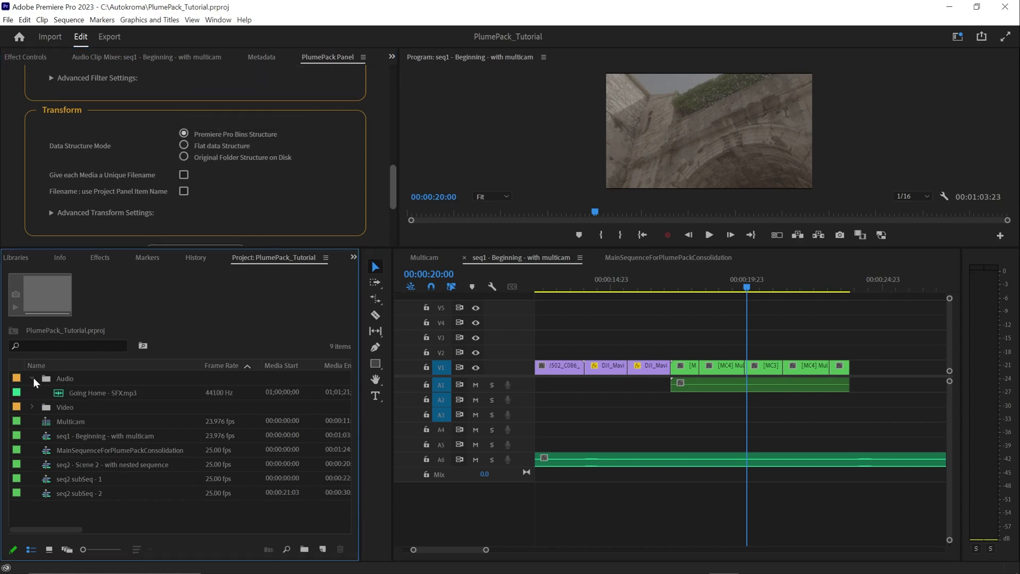
{"action": "left_click", "coordinate": [32, 393]}
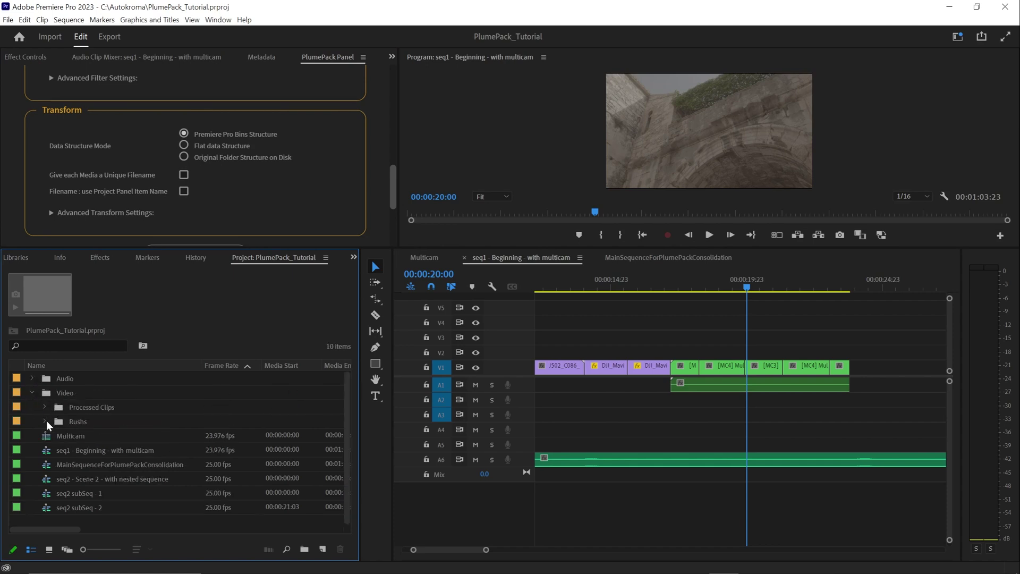
{"action": "left_click", "coordinate": [45, 421]}
{"action": "left_click", "coordinate": [56, 436]}
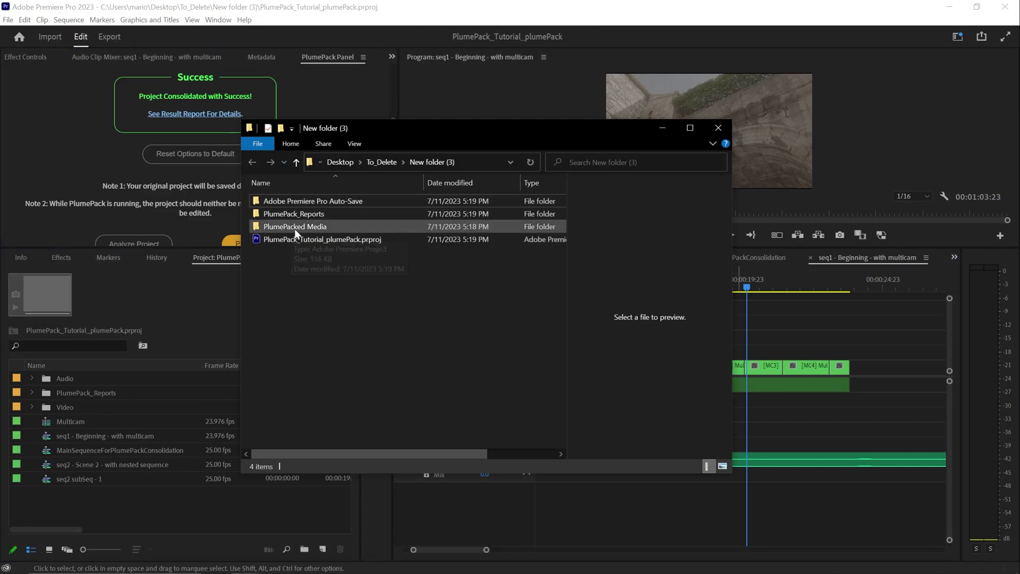
Browse the output's PlumePacked Media > Video > Rushs > BRAW folders to see the clips.
{"action": "double_click", "coordinate": [294, 229]}
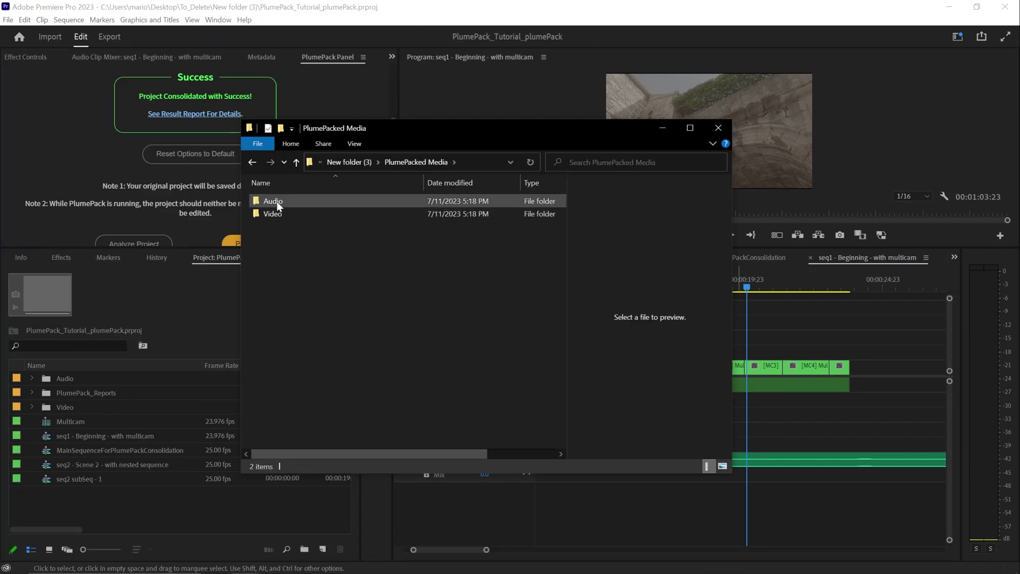
{"action": "double_click", "coordinate": [277, 213]}
{"action": "double_click", "coordinate": [280, 213]}
{"action": "double_click", "coordinate": [278, 203]}
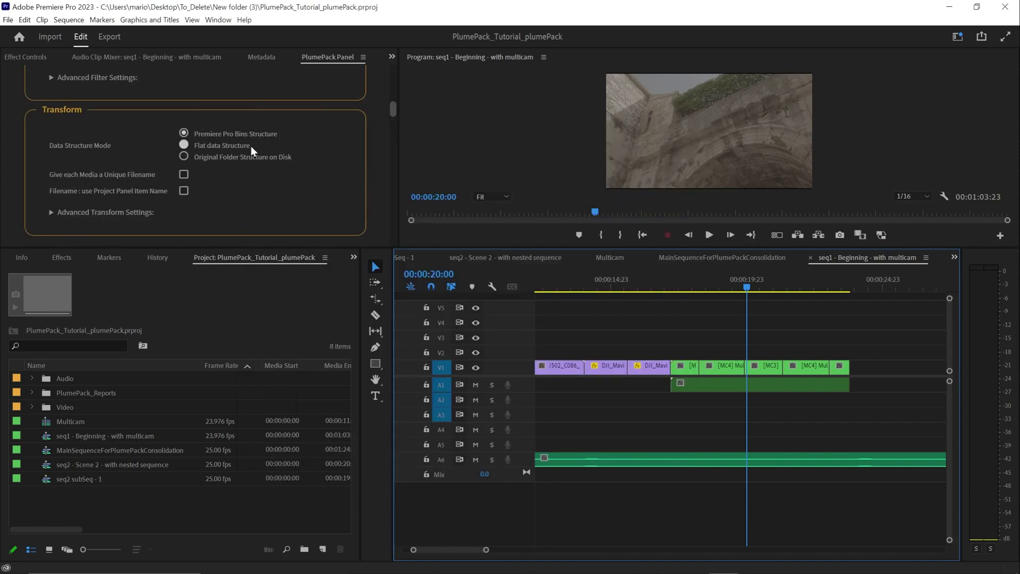
{"action": "mouse_move", "coordinate": [201, 154]}
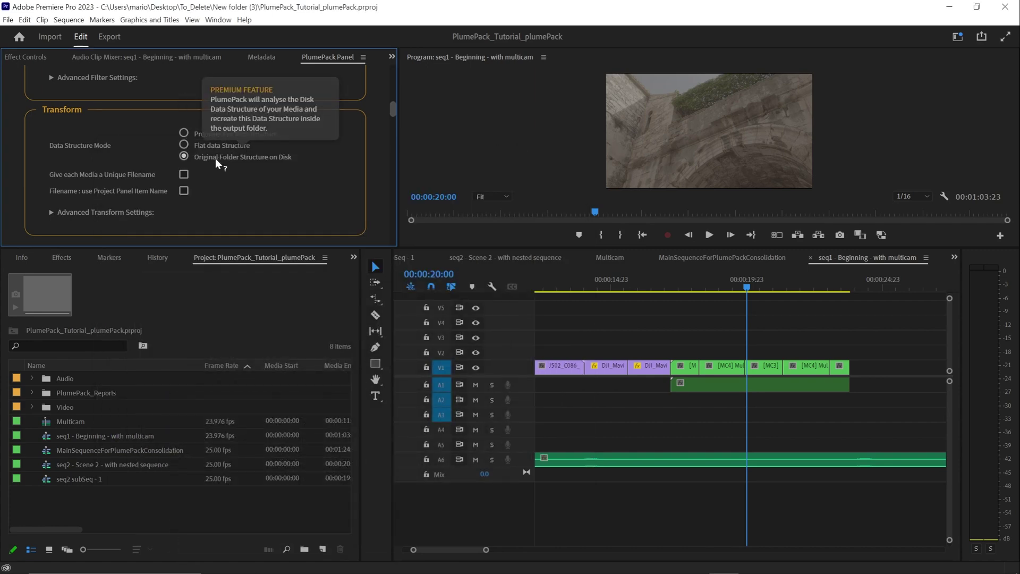
{"action": "scroll", "coordinate": [224, 170], "scroll_direction": "down", "scroll_amount": 5}
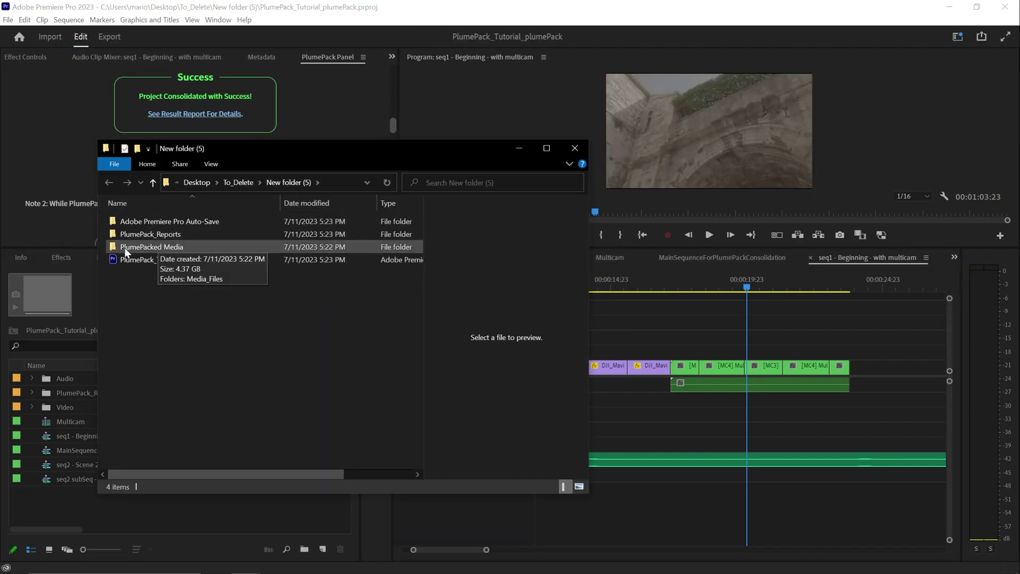
Browse another output's PlumePacked Media > Media_Files > BRAW folder contents.
{"action": "left_click", "coordinate": [177, 248]}
{"action": "double_click", "coordinate": [177, 247]}
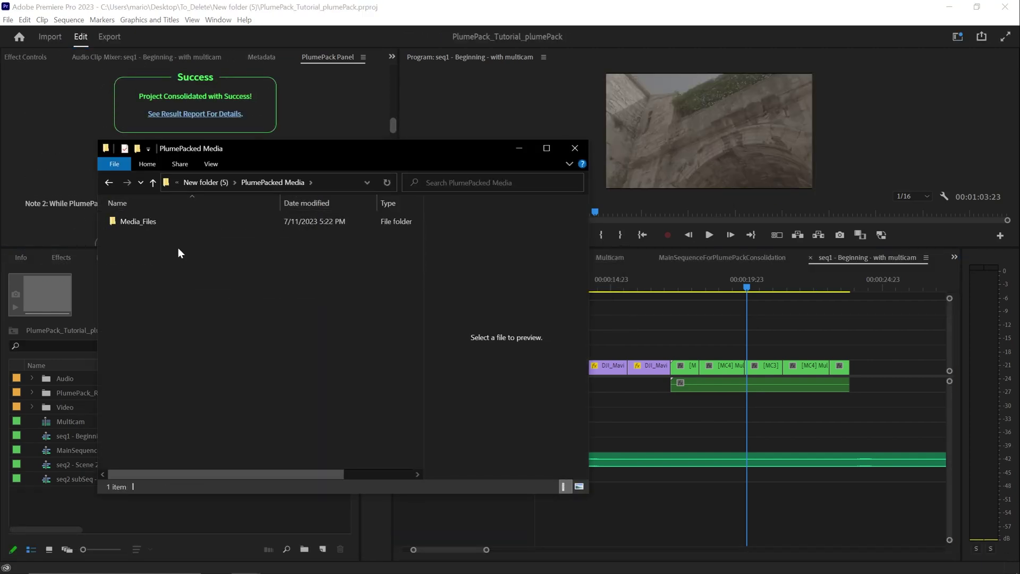
{"action": "double_click", "coordinate": [138, 222]}
{"action": "left_click", "coordinate": [139, 248]}
{"action": "double_click", "coordinate": [138, 248]}
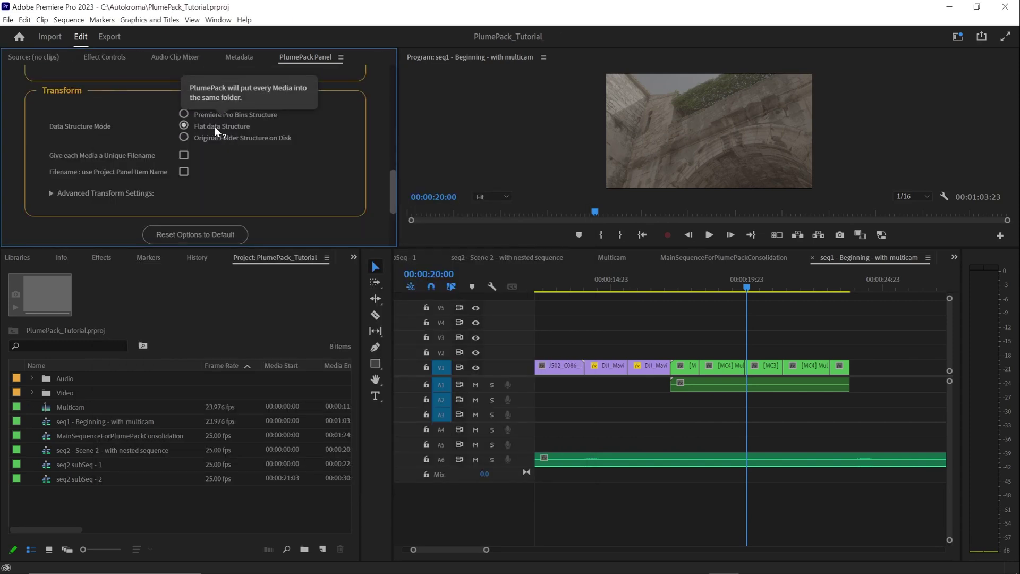
{"action": "scroll", "coordinate": [287, 156], "scroll_direction": "down", "scroll_amount": 5}
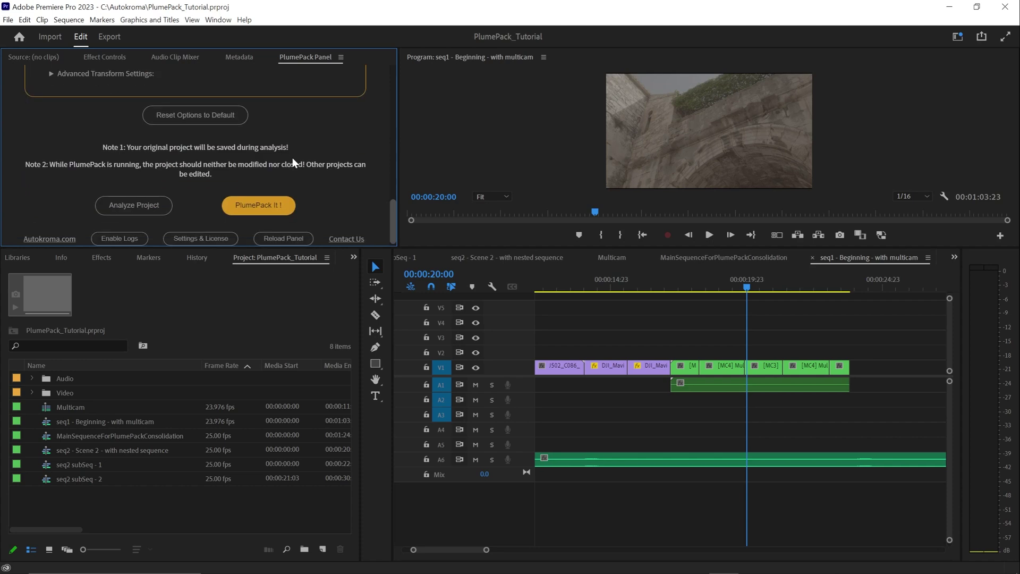
Run PlumePack It! with Flat data Structure and open the resulting PlumePacked Media folder.
{"action": "left_click", "coordinate": [260, 201]}
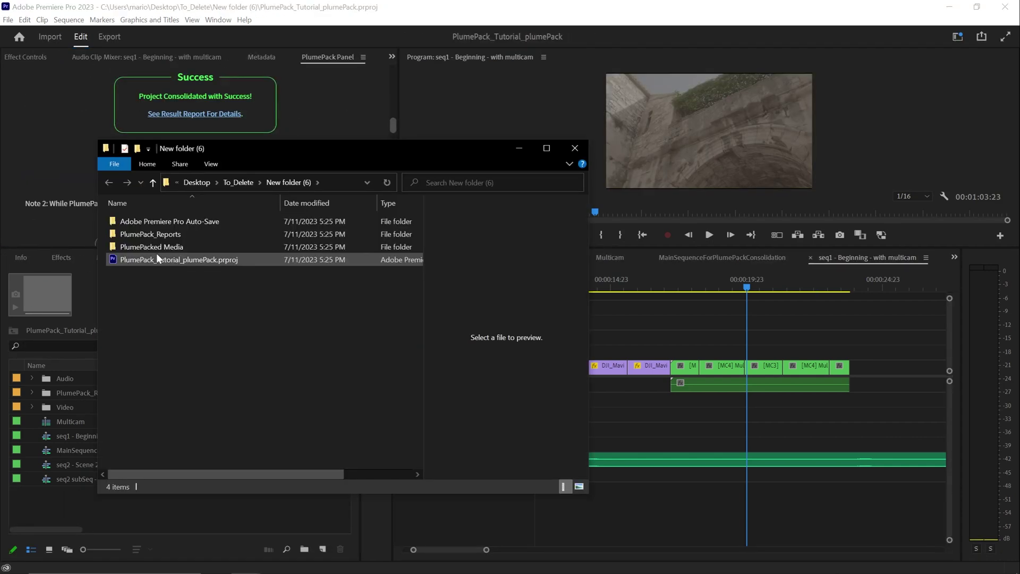
{"action": "double_click", "coordinate": [140, 247]}
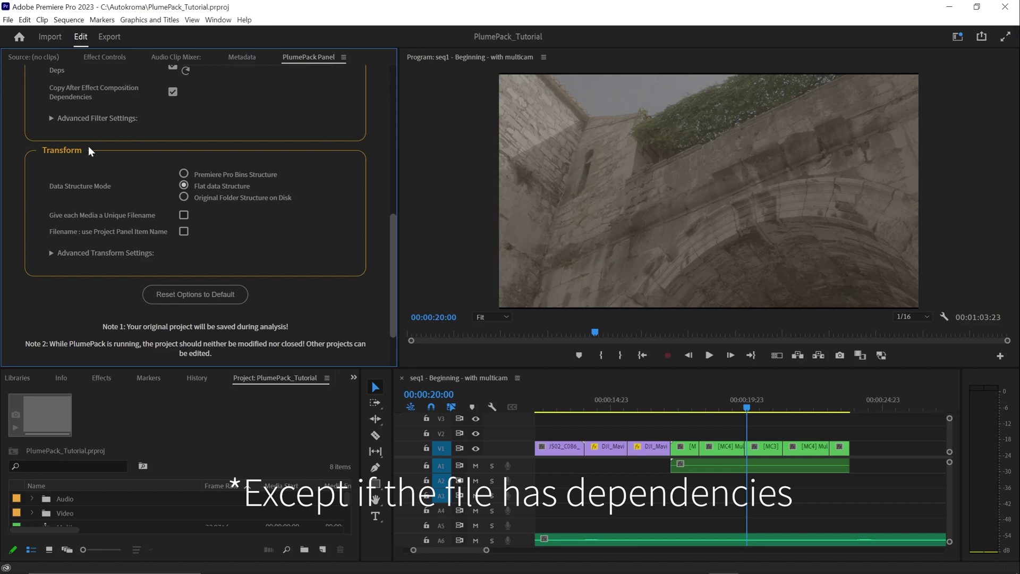
{"action": "mouse_move", "coordinate": [72, 216]}
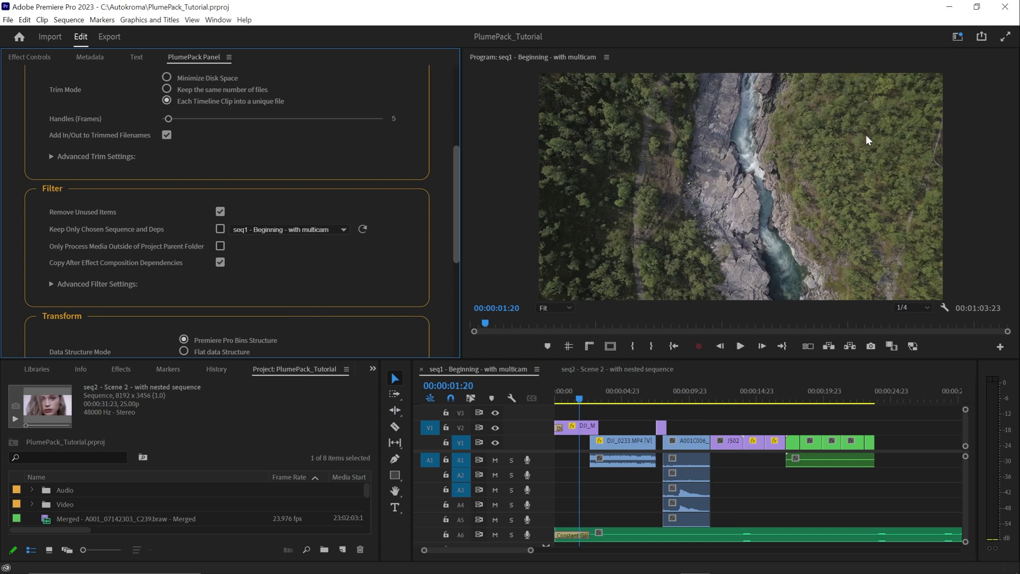
Keep only seq2 with Original Folder Structure on Disk and analyze, getting a 2.5 PlumePack Factor.
{"action": "left_click", "coordinate": [220, 229]}
{"action": "left_click", "coordinate": [252, 234]}
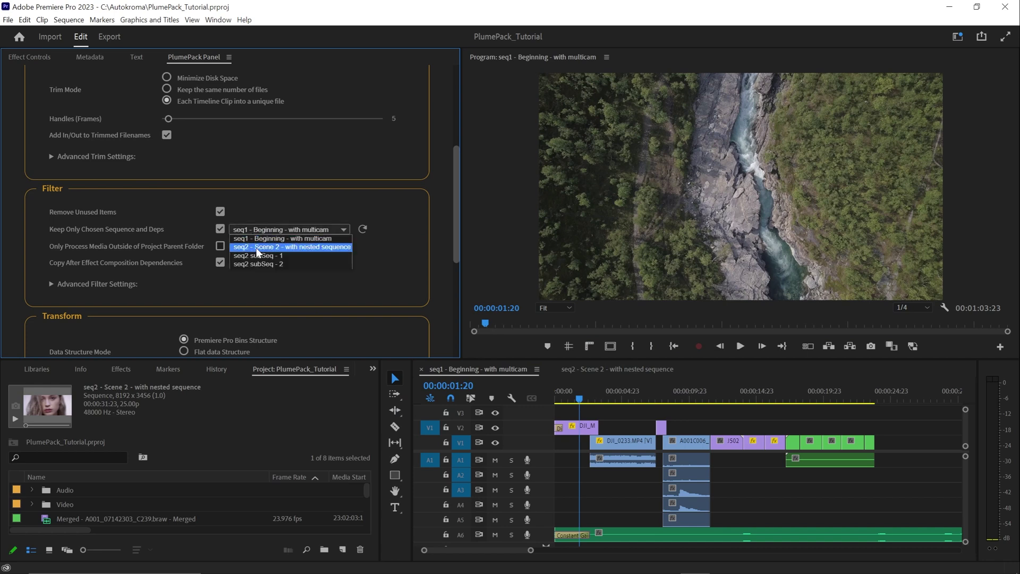
{"action": "left_click", "coordinate": [256, 247]}
{"action": "scroll", "coordinate": [287, 272], "scroll_direction": "down", "scroll_amount": 1}
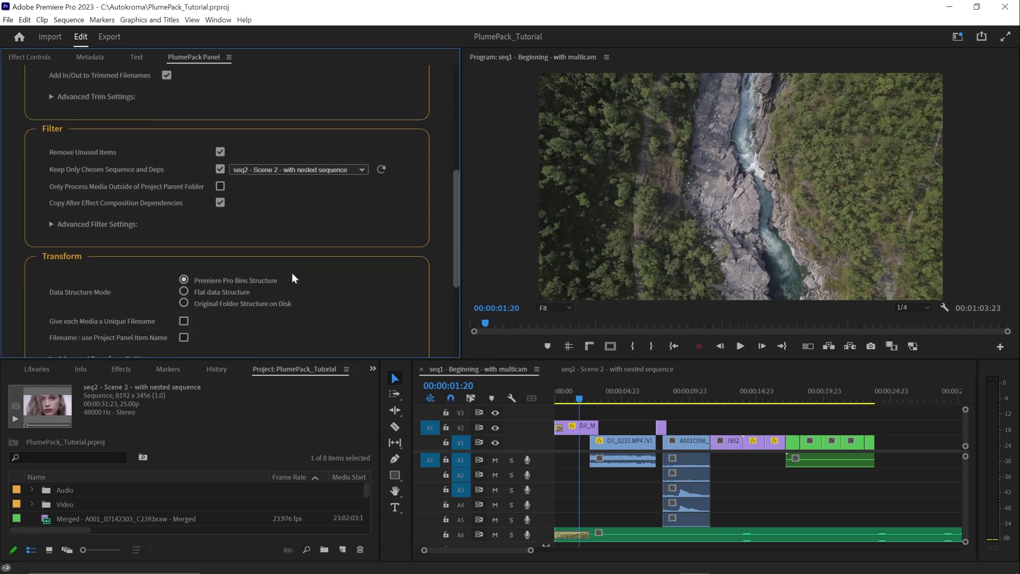
{"action": "left_click", "coordinate": [241, 304]}
{"action": "left_click_drag", "start_coordinate": [452, 225], "coordinate": [455, 313]}
{"action": "left_click", "coordinate": [160, 255]}
{"action": "scroll", "coordinate": [348, 301], "scroll_direction": "down", "scroll_amount": 6}
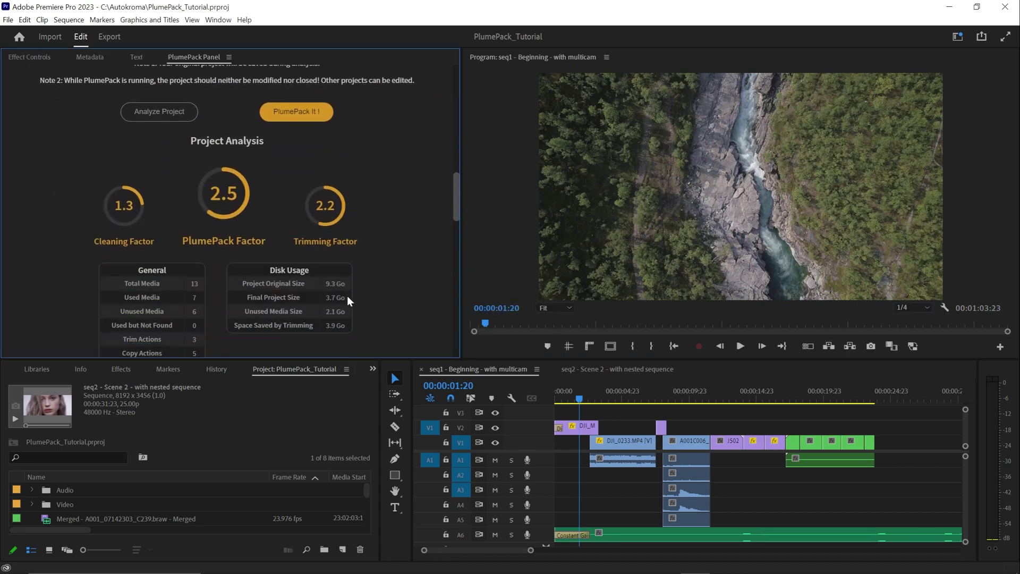
Unfold the whole sequence tree and open the Multicam and seq2 - Scene 2 sequences in the timeline.
{"action": "scroll", "coordinate": [348, 301], "scroll_direction": "down", "scroll_amount": 2}
{"action": "scroll", "coordinate": [340, 282], "scroll_direction": "up", "scroll_amount": 1}
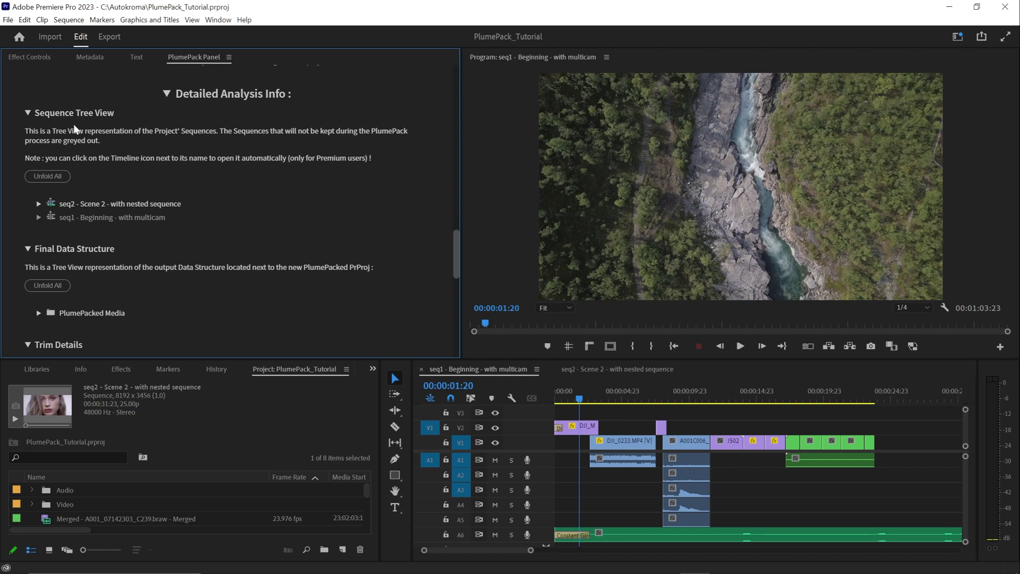
{"action": "left_click", "coordinate": [53, 176]}
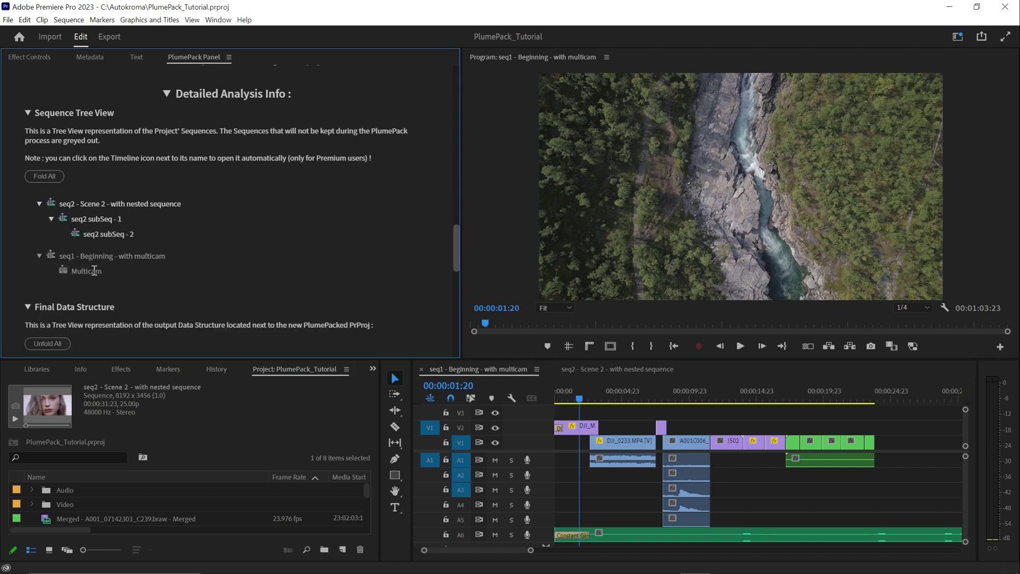
{"action": "left_click", "coordinate": [63, 272]}
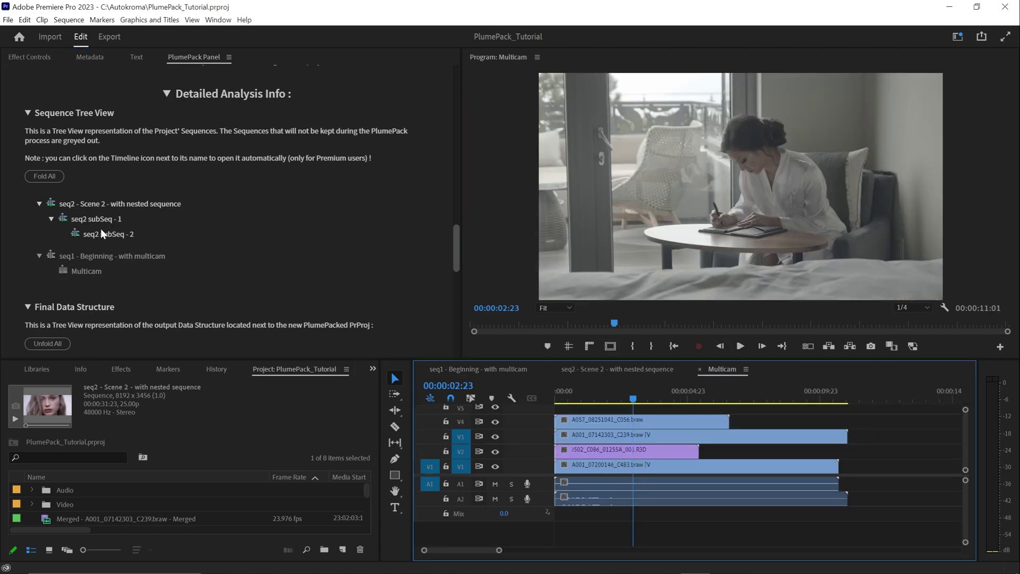
{"action": "left_click", "coordinate": [61, 208]}
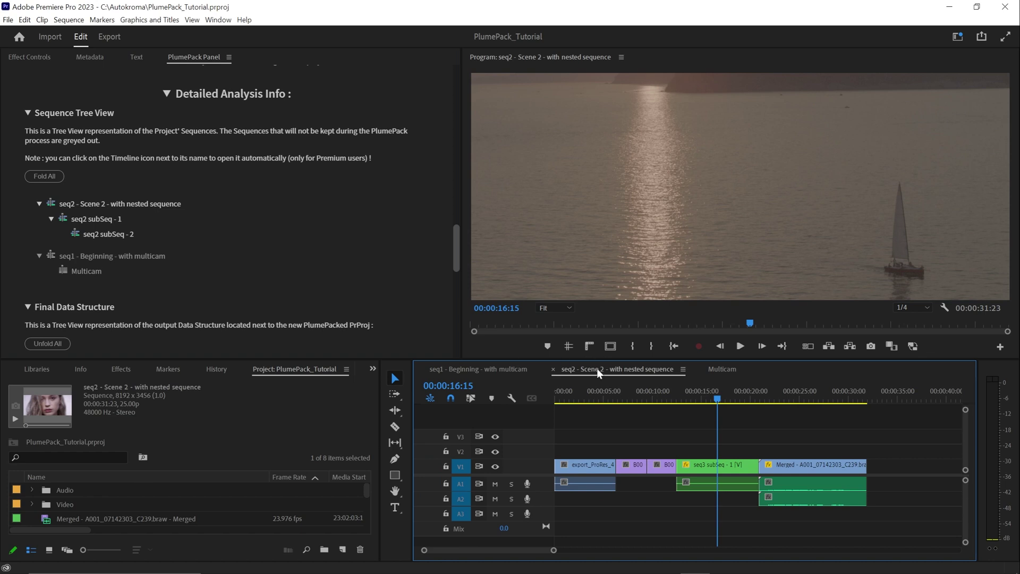
Unfold the output folder tree, then collapse the RED, Apple ProRes, Audio_Only and BRAW folders.
{"action": "scroll", "coordinate": [145, 232], "scroll_direction": "down", "scroll_amount": 3}
{"action": "left_click", "coordinate": [38, 164]}
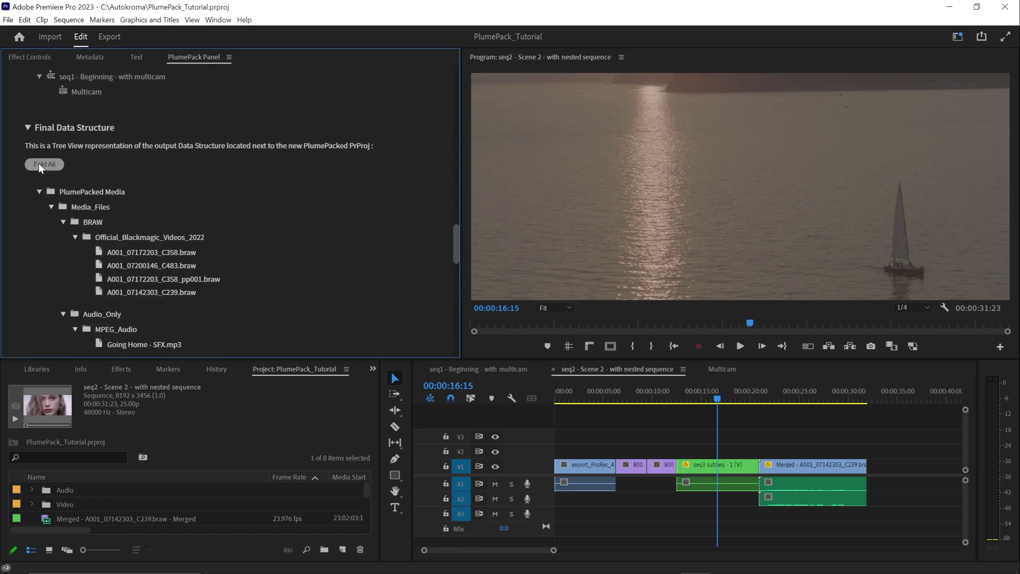
{"action": "scroll", "coordinate": [410, 238], "scroll_direction": "down", "scroll_amount": 1}
{"action": "scroll", "coordinate": [409, 234], "scroll_direction": "down", "scroll_amount": 1}
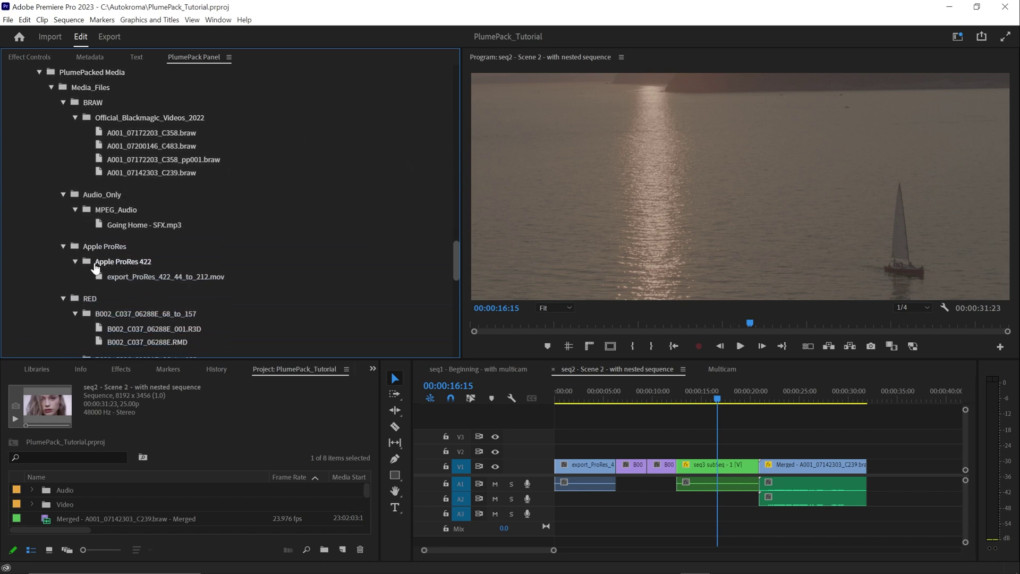
{"action": "left_click", "coordinate": [63, 299]}
{"action": "left_click", "coordinate": [63, 246]}
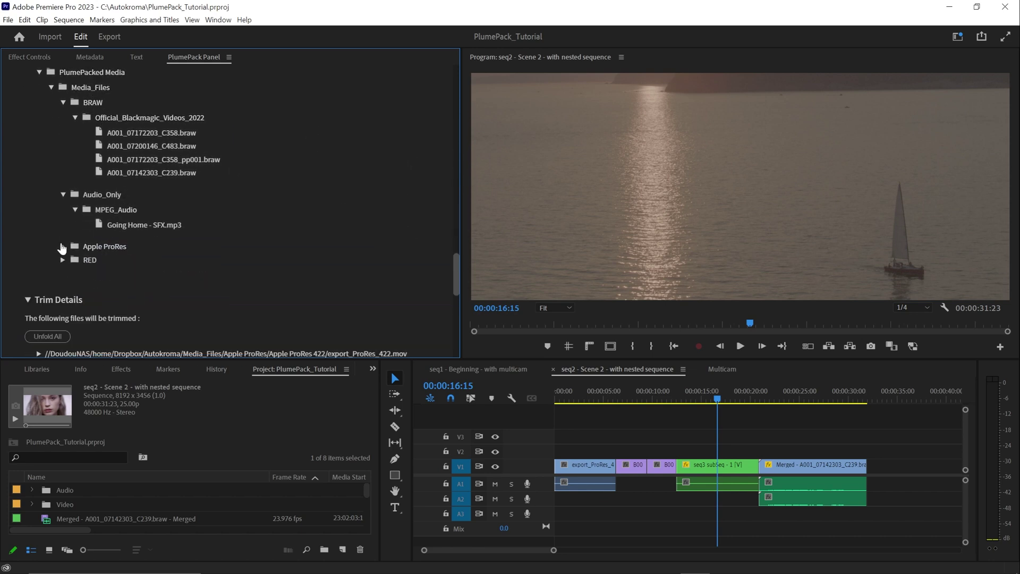
{"action": "left_click", "coordinate": [85, 195]}
{"action": "left_click", "coordinate": [85, 103]}
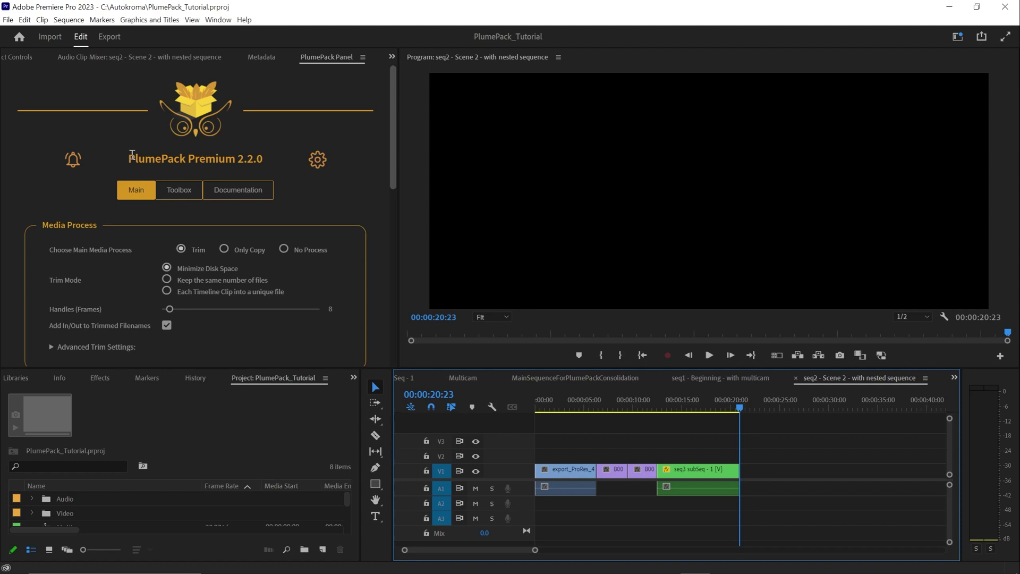
Zoom the timeline in on seq2 and switch PlumePack to its Toolbox tools.
{"action": "left_click_drag", "start_coordinate": [129, 154], "coordinate": [263, 158]}
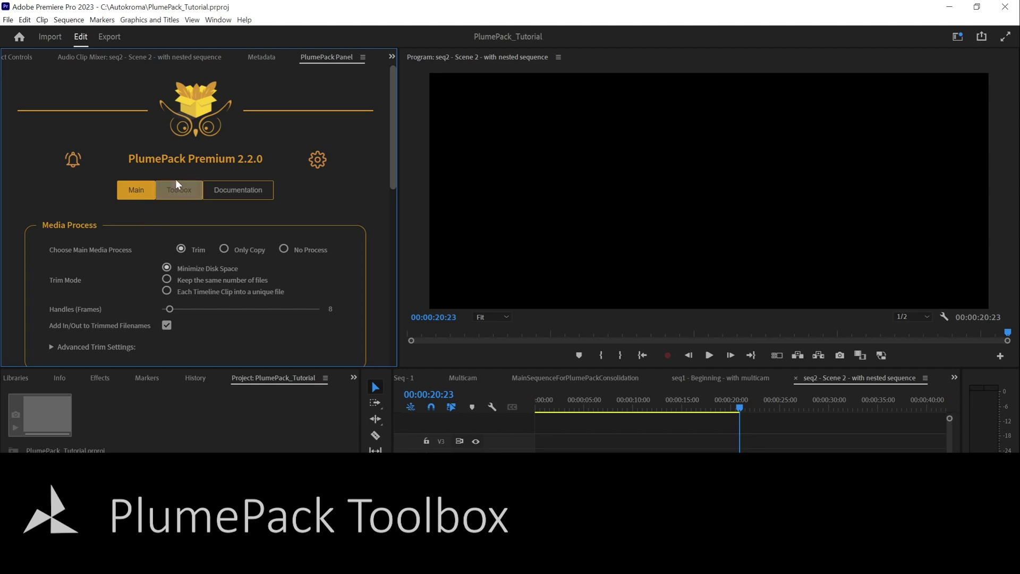
{"action": "left_click", "coordinate": [163, 192]}
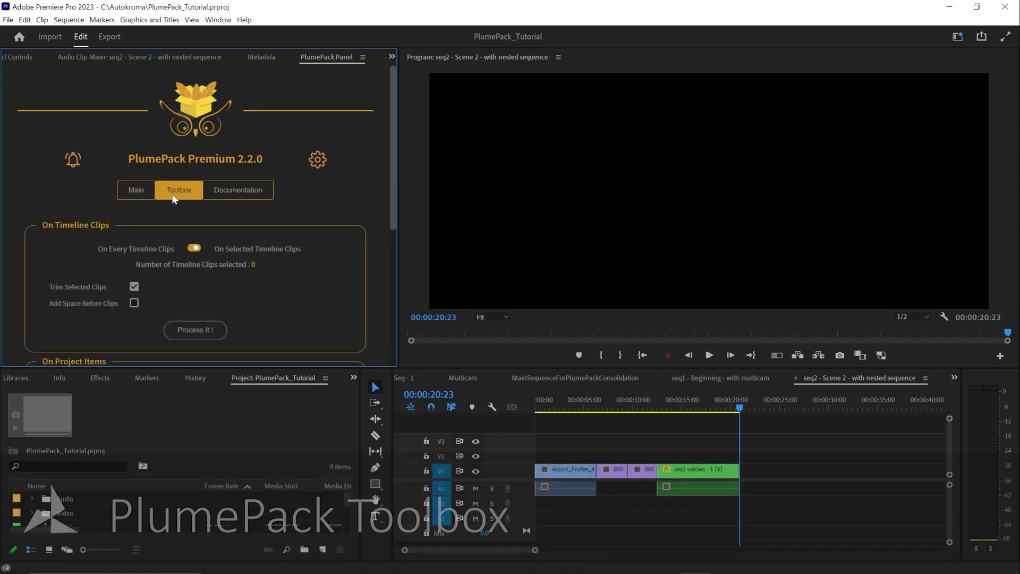
{"action": "left_click_drag", "start_coordinate": [392, 158], "coordinate": [377, 180]}
{"action": "left_click", "coordinate": [195, 192]}
{"action": "left_click", "coordinate": [195, 193]}
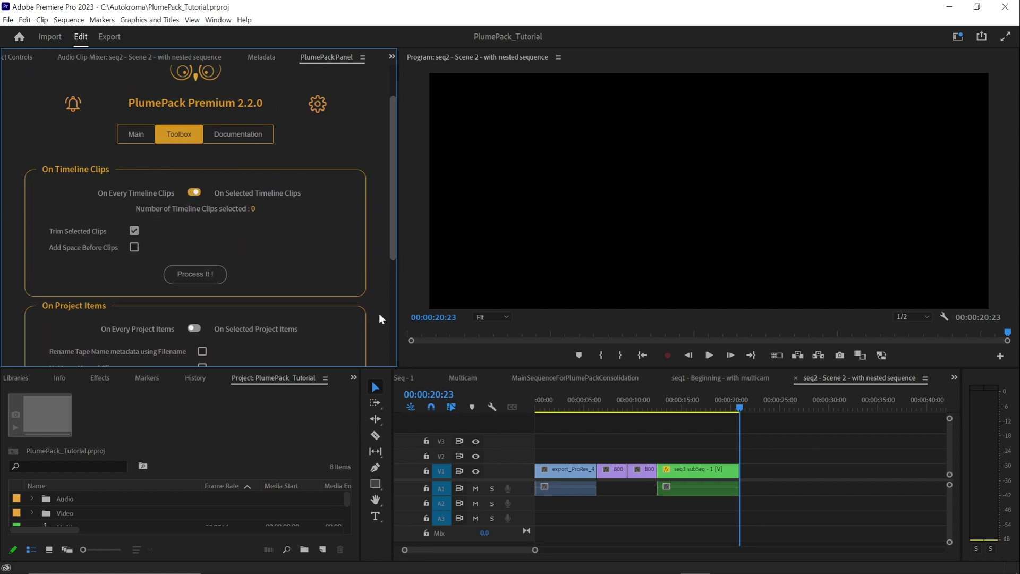
Trim the two selected B00 clips on V1 with the Toolbox, then select the B002 clip.
{"action": "left_click_drag", "start_coordinate": [605, 448], "coordinate": [646, 482]}
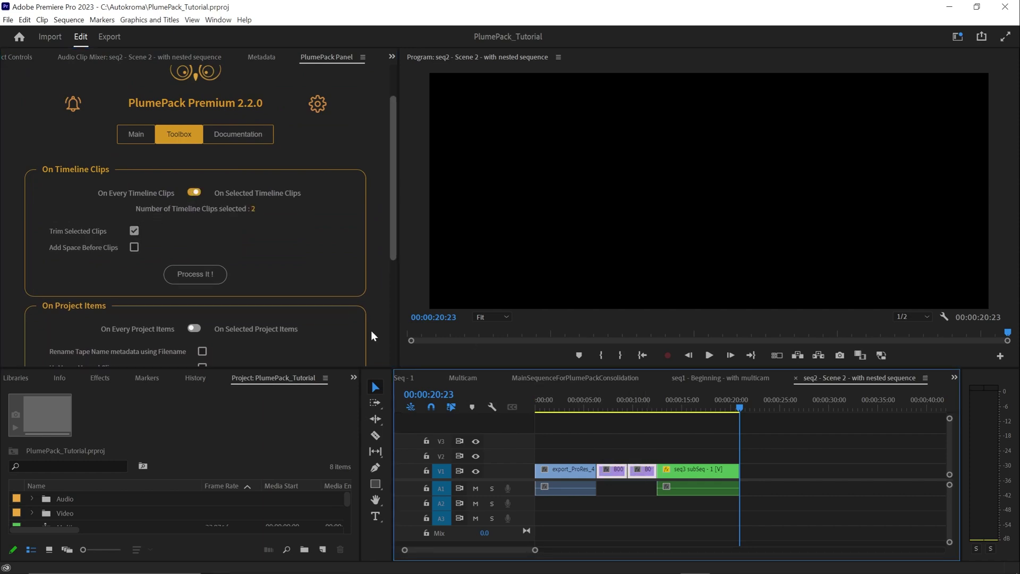
{"action": "left_click", "coordinate": [257, 211]}
{"action": "left_click", "coordinate": [223, 272]}
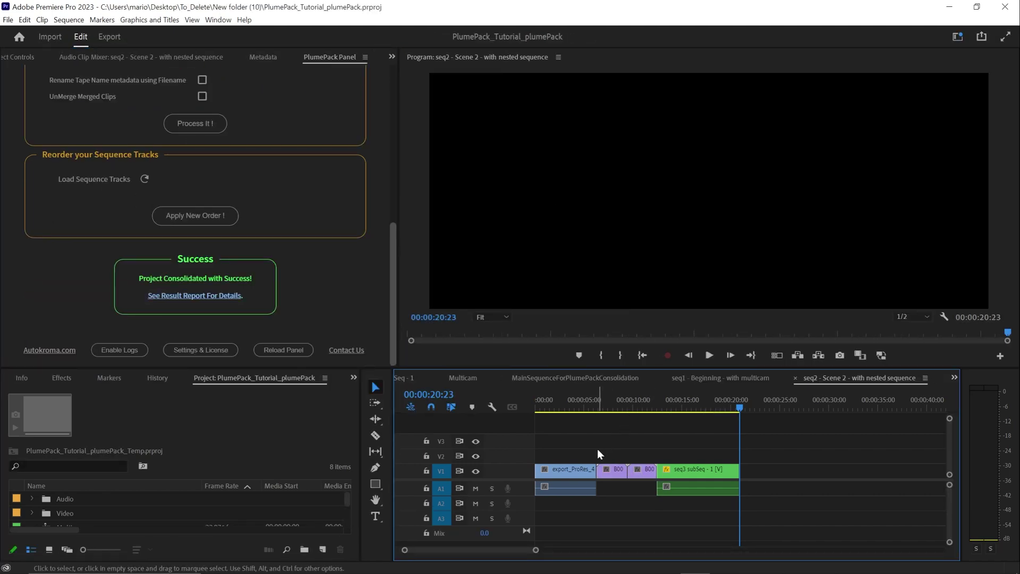
{"action": "left_click_drag", "start_coordinate": [536, 550], "coordinate": [518, 552]}
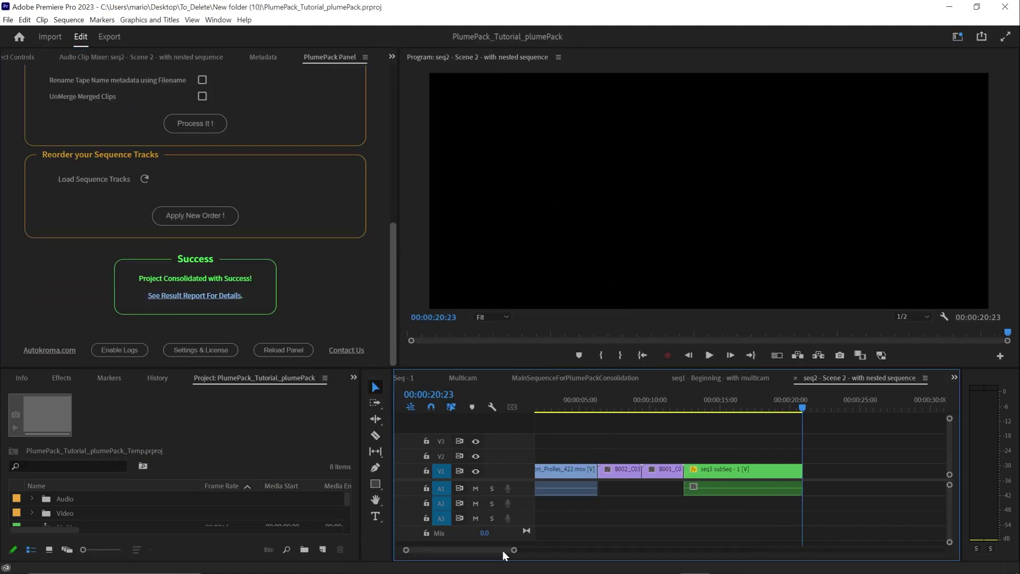
{"action": "left_click", "coordinate": [675, 497]}
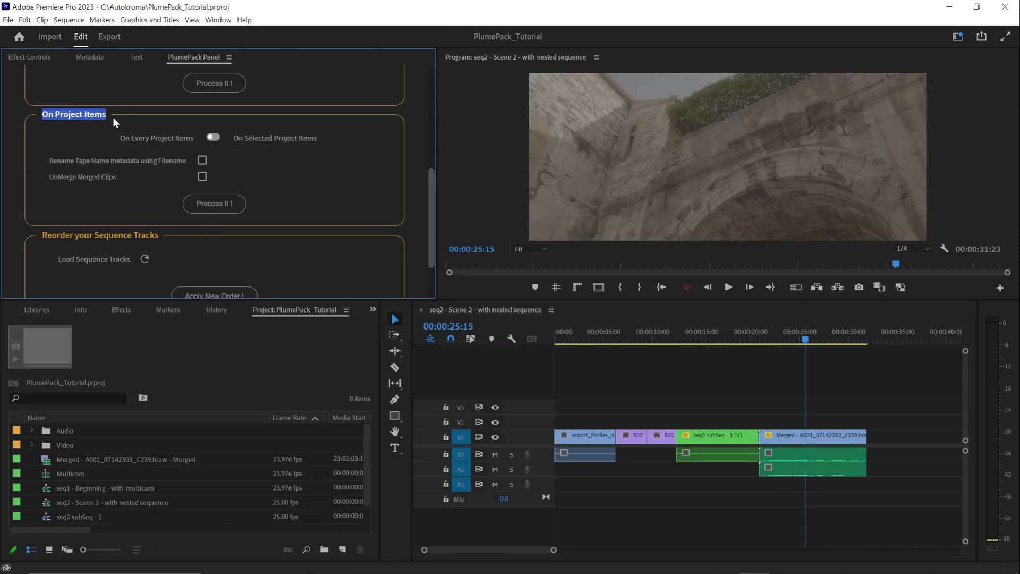
Limit PlumePack to On Selected Project Items and unmerge the selected Merged clip.
{"action": "left_click", "coordinate": [113, 116]}
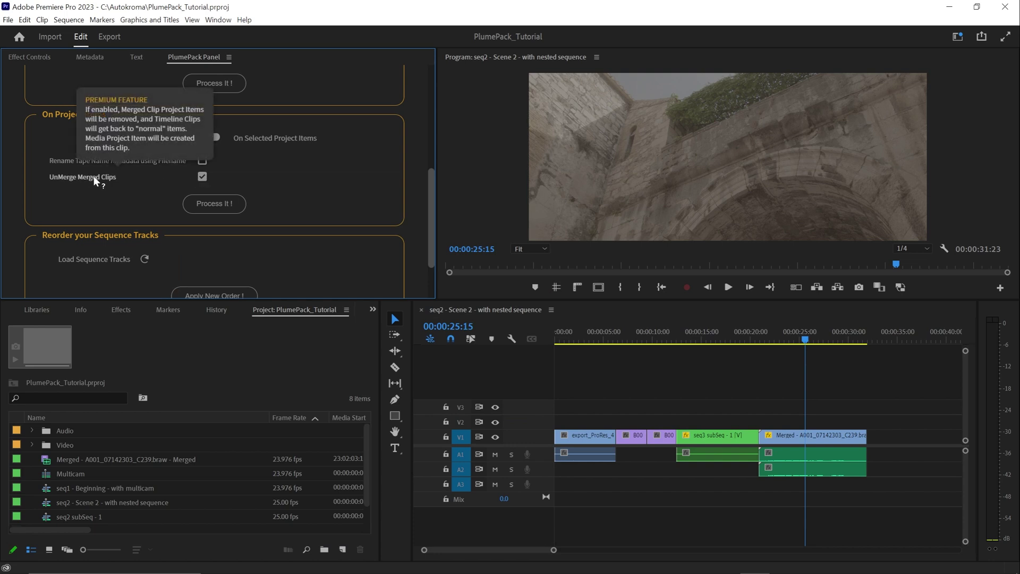
{"action": "mouse_move", "coordinate": [53, 178]}
{"action": "left_click", "coordinate": [214, 138]}
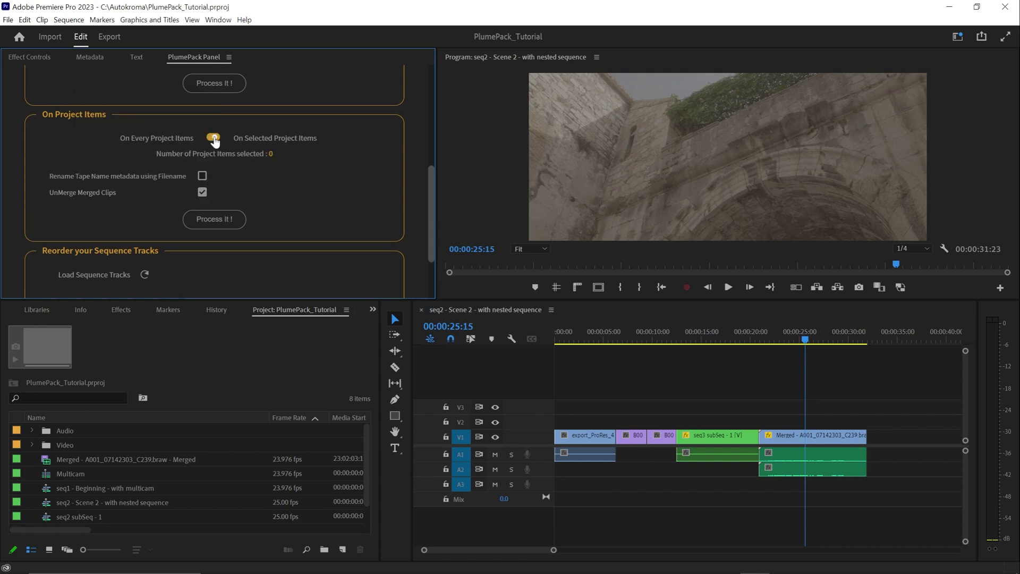
{"action": "right_click", "coordinate": [803, 437]}
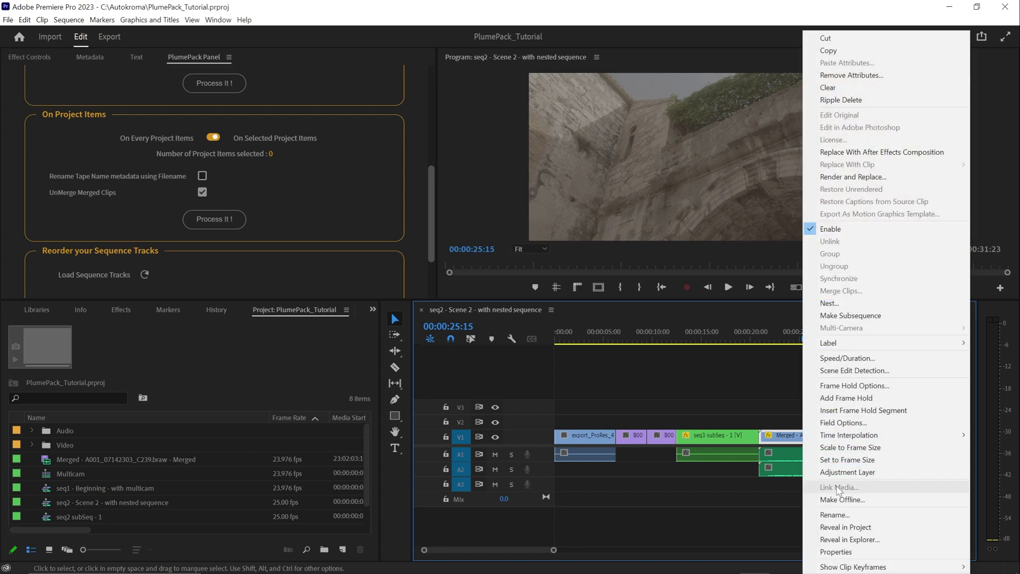
{"action": "left_click", "coordinate": [859, 527]}
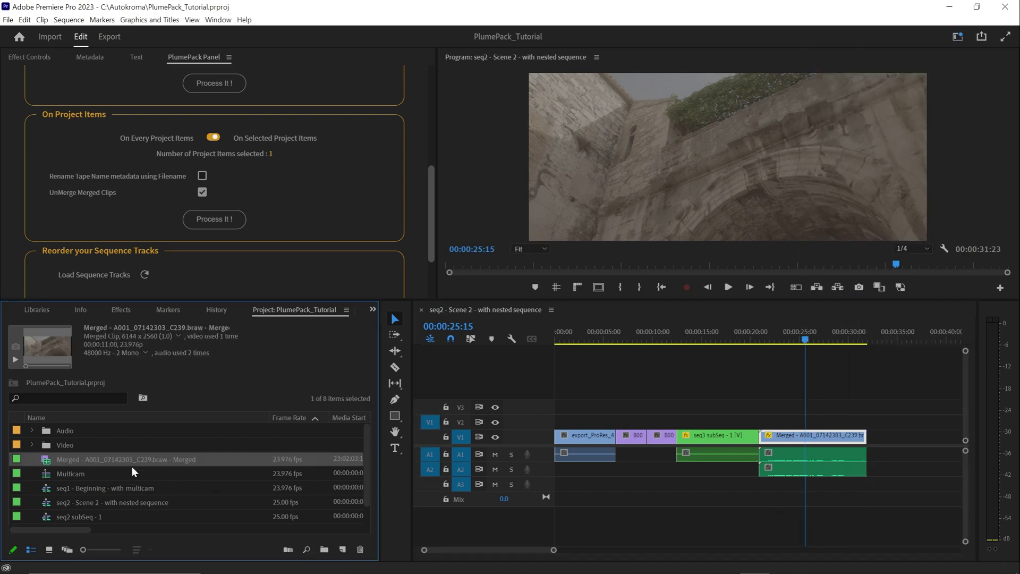
{"action": "left_click", "coordinate": [218, 223]}
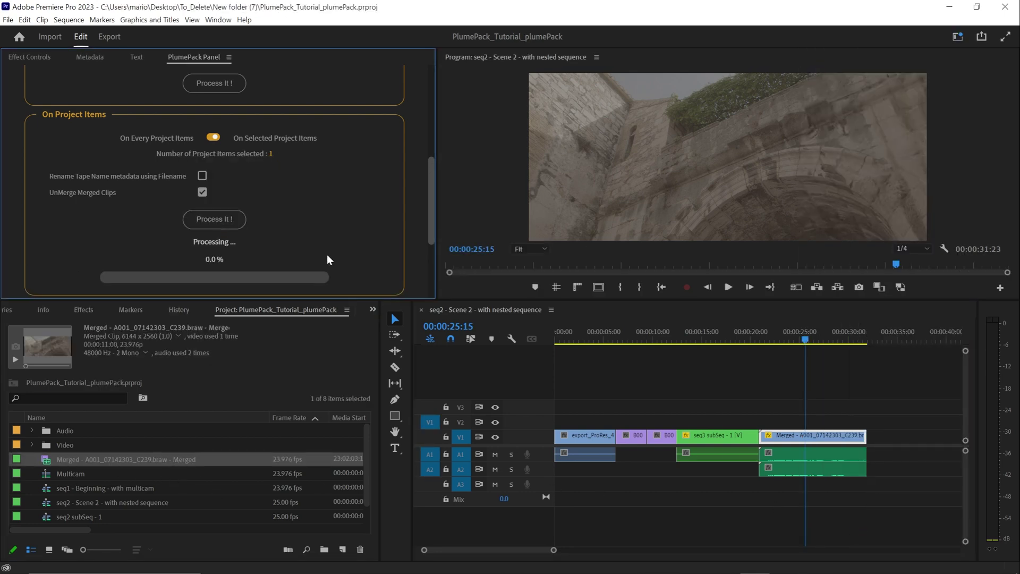
Reveal the recovered sources: the Recovered Clips bin with A001 and Going Home - SFX.mp3.
{"action": "right_click", "coordinate": [822, 437]}
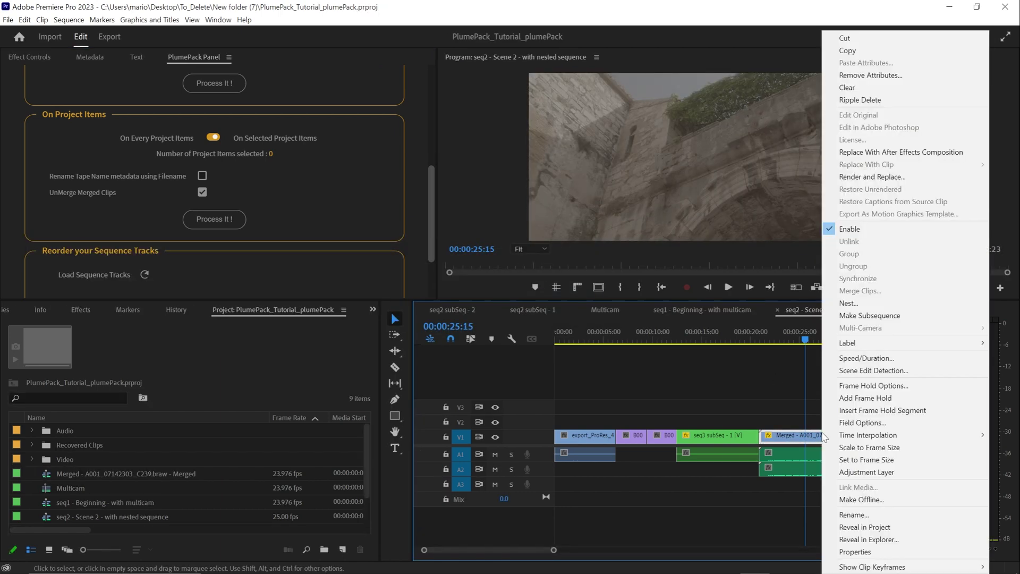
{"action": "left_click", "coordinate": [861, 528]}
{"action": "left_click", "coordinate": [71, 446]}
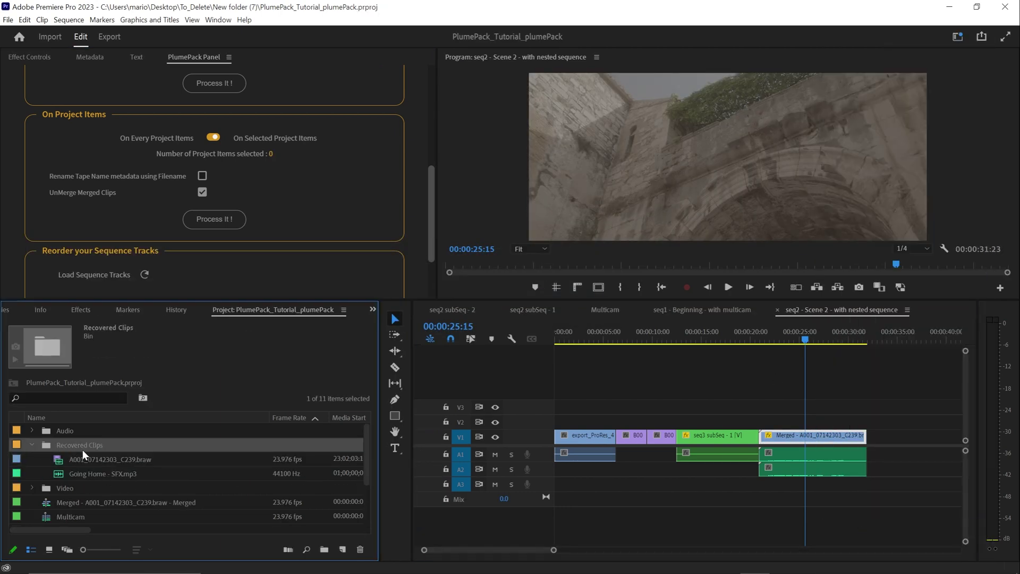
{"action": "left_click", "coordinate": [85, 459]}
{"action": "left_click", "coordinate": [91, 473]}
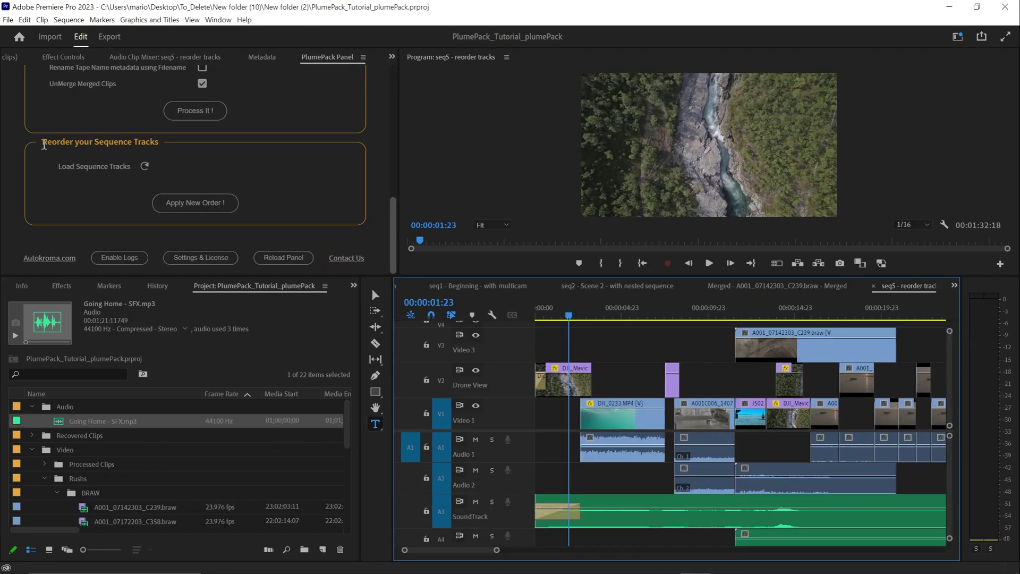
Load seq5 - reorder tracks' tracks into PlumePack and enlarge the track order list.
{"action": "left_click_drag", "start_coordinate": [44, 144], "coordinate": [159, 143]}
{"action": "left_click", "coordinate": [144, 166]}
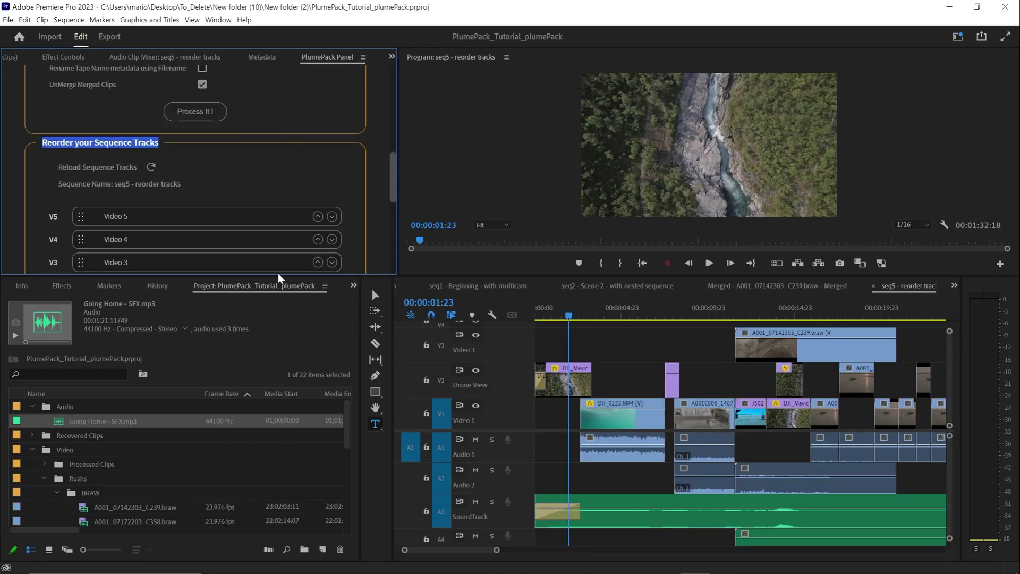
{"action": "left_click_drag", "start_coordinate": [278, 276], "coordinate": [278, 417]}
{"action": "scroll", "coordinate": [314, 245], "scroll_direction": "down", "scroll_amount": 3}
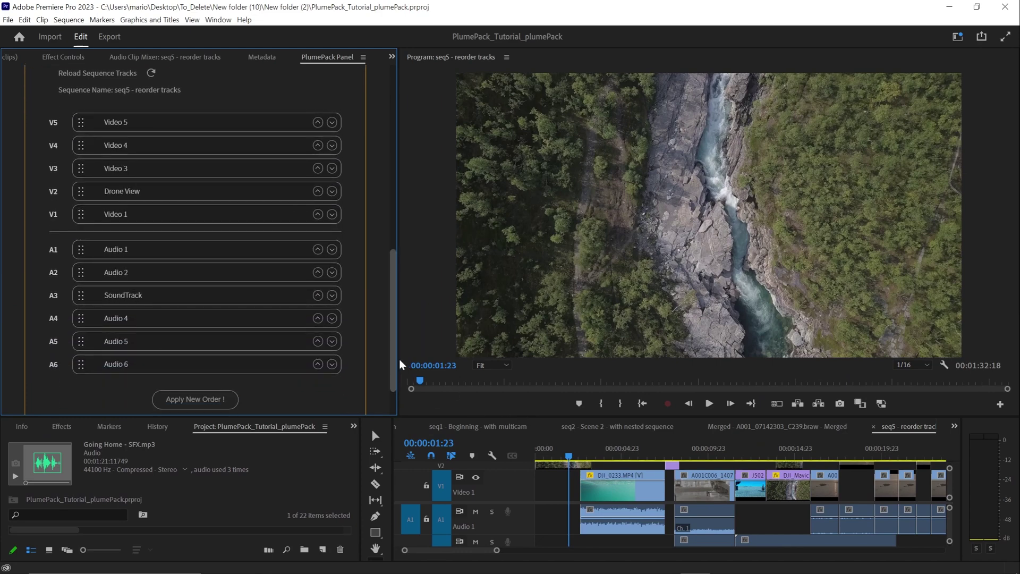
{"action": "left_click_drag", "start_coordinate": [399, 365], "coordinate": [376, 364]}
{"action": "left_click_drag", "start_coordinate": [460, 416], "coordinate": [465, 292]}
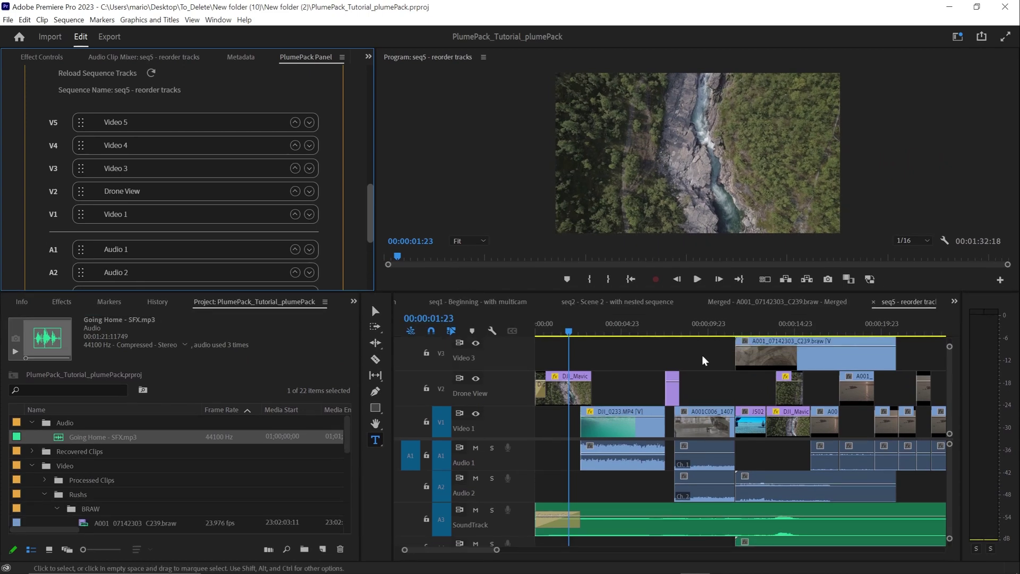
Reorder the tracks: Video 3 to V1, Video 1 to V3, and Audio 2 above Audio 1.
{"action": "left_click_drag", "start_coordinate": [162, 166], "coordinate": [163, 231]}
{"action": "left_click_drag", "start_coordinate": [159, 191], "coordinate": [160, 166]}
{"action": "scroll", "coordinate": [310, 213], "scroll_direction": "down", "scroll_amount": 1}
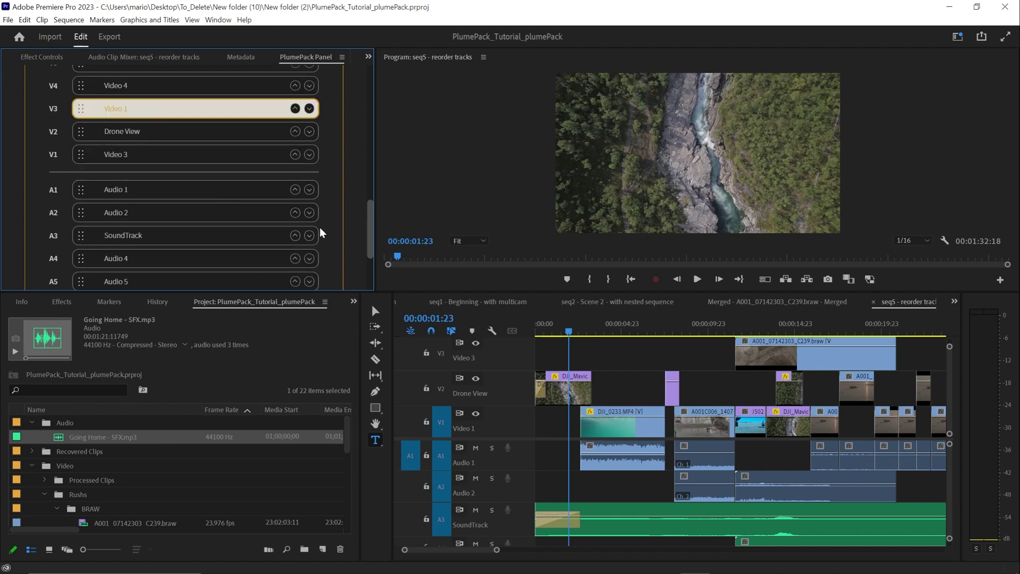
{"action": "left_click", "coordinate": [295, 212]}
{"action": "scroll", "coordinate": [297, 213], "scroll_direction": "down", "scroll_amount": 3}
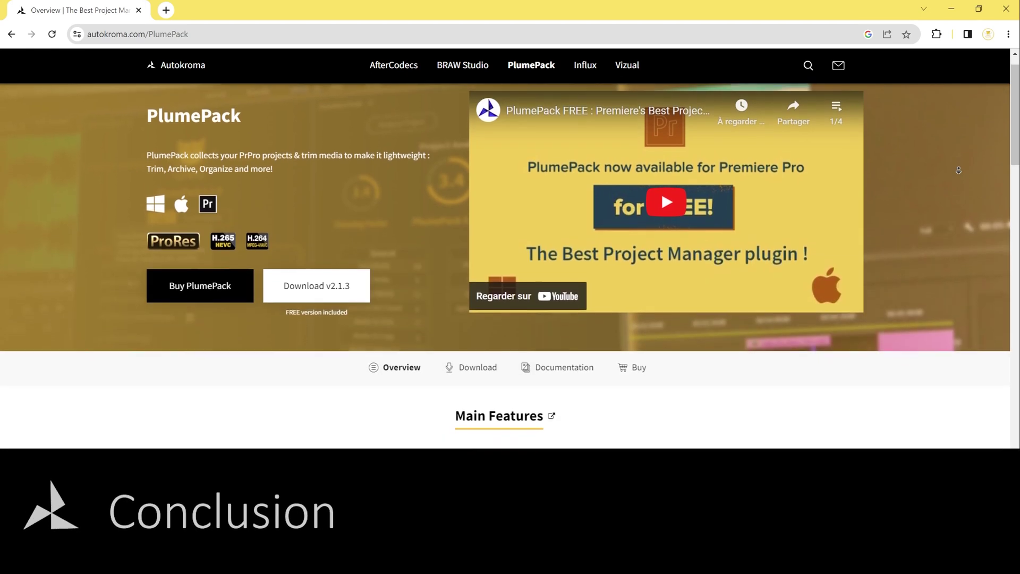
{"action": "scroll", "coordinate": [958, 170], "scroll_direction": "down", "scroll_amount": 1}
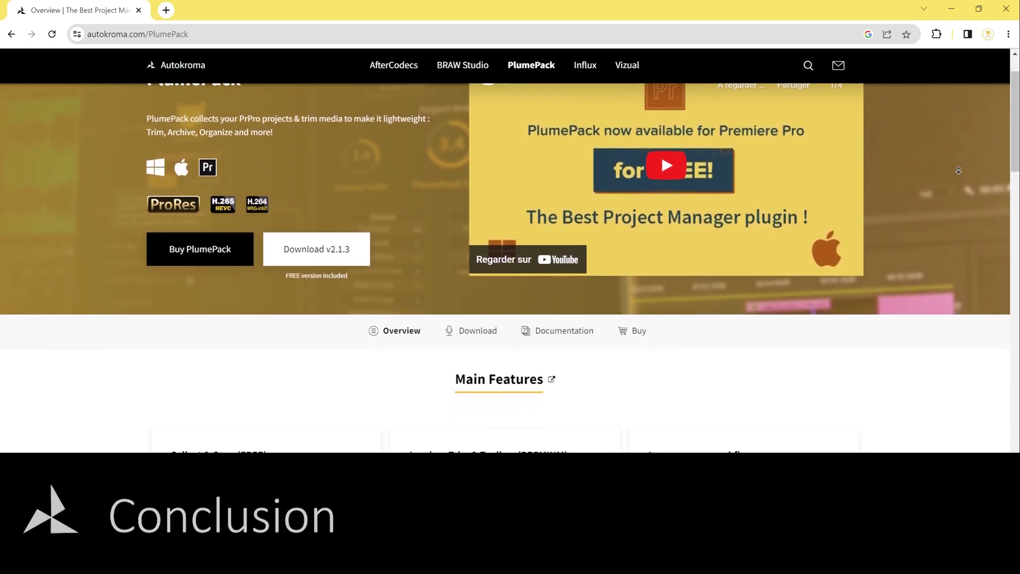
{"action": "scroll", "coordinate": [959, 170], "scroll_direction": "down", "scroll_amount": 1}
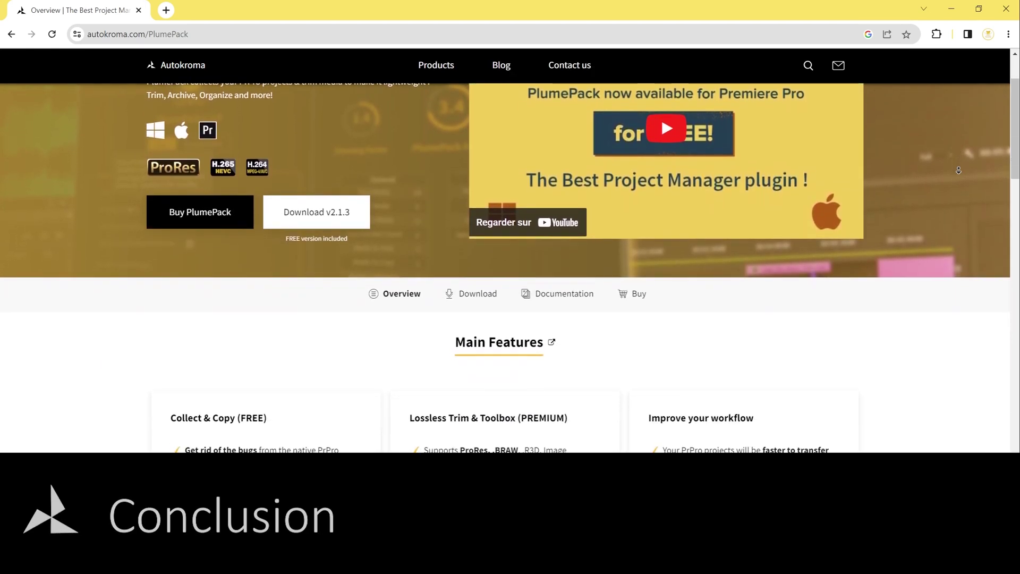
{"action": "scroll", "coordinate": [959, 170], "scroll_direction": "down", "scroll_amount": 1}
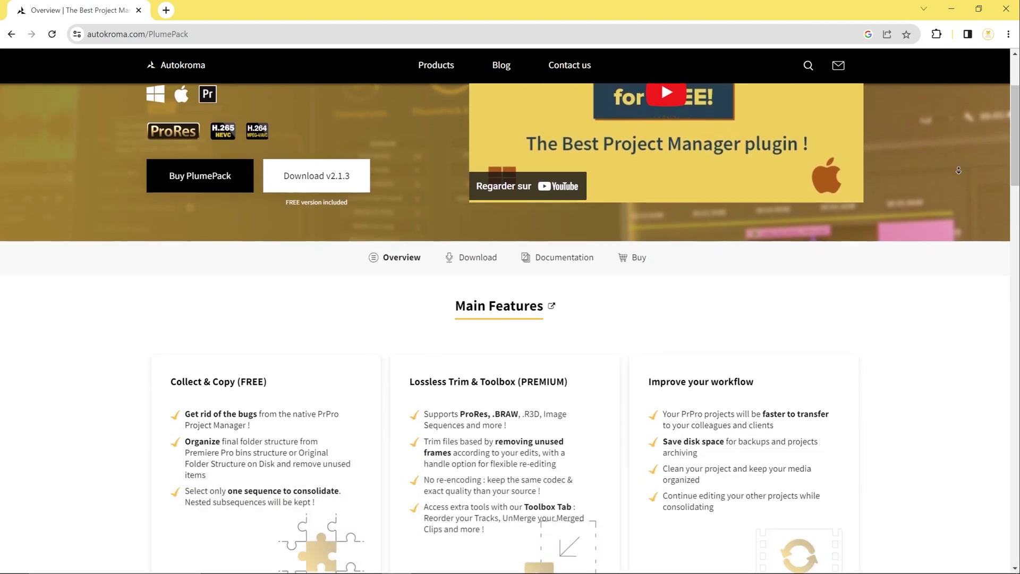
{"action": "scroll", "coordinate": [958, 170], "scroll_direction": "down", "scroll_amount": 1}
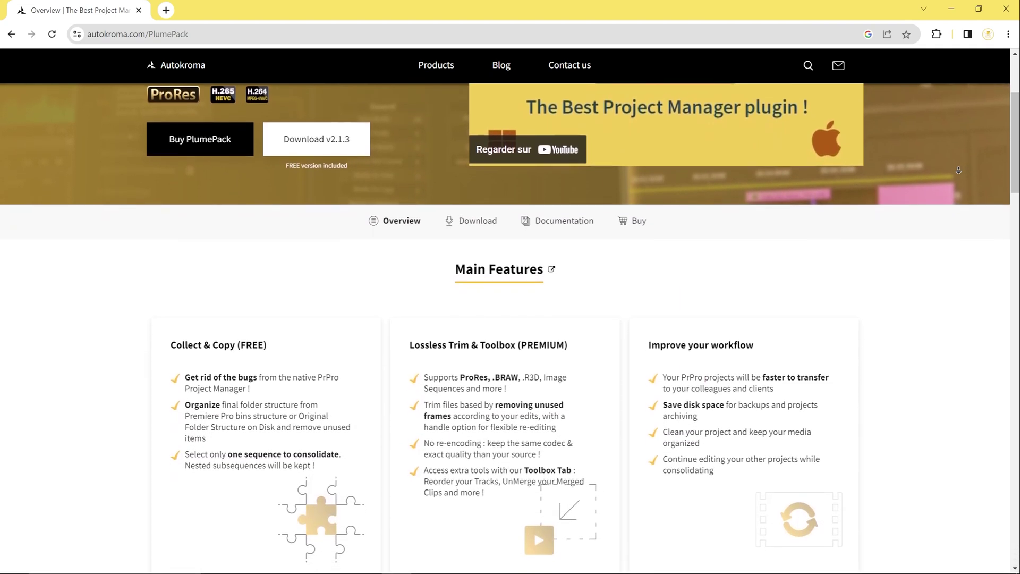
{"action": "scroll", "coordinate": [959, 170], "scroll_direction": "down", "scroll_amount": 1}
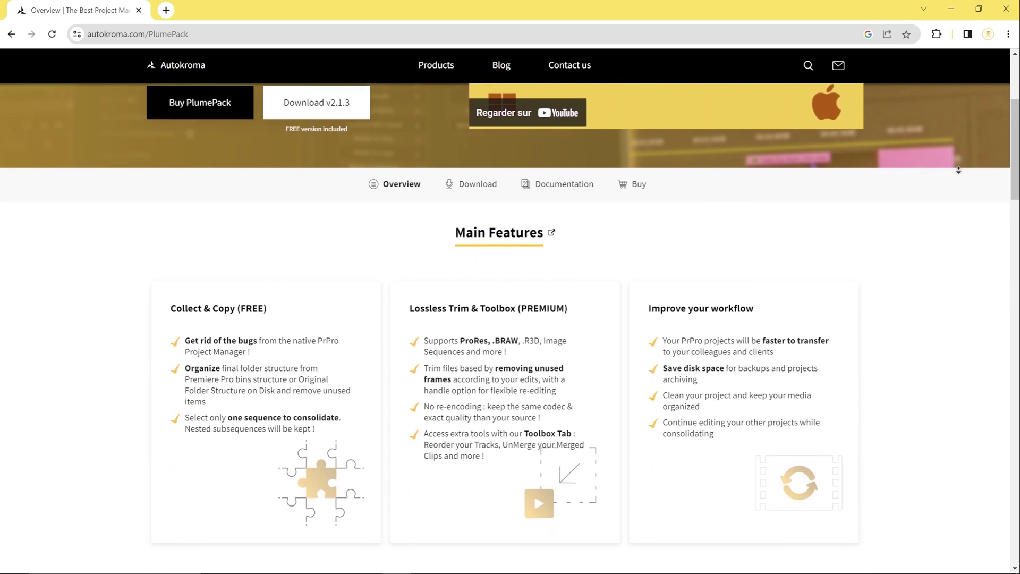
{"action": "scroll", "coordinate": [959, 170], "scroll_direction": "down", "scroll_amount": 1}
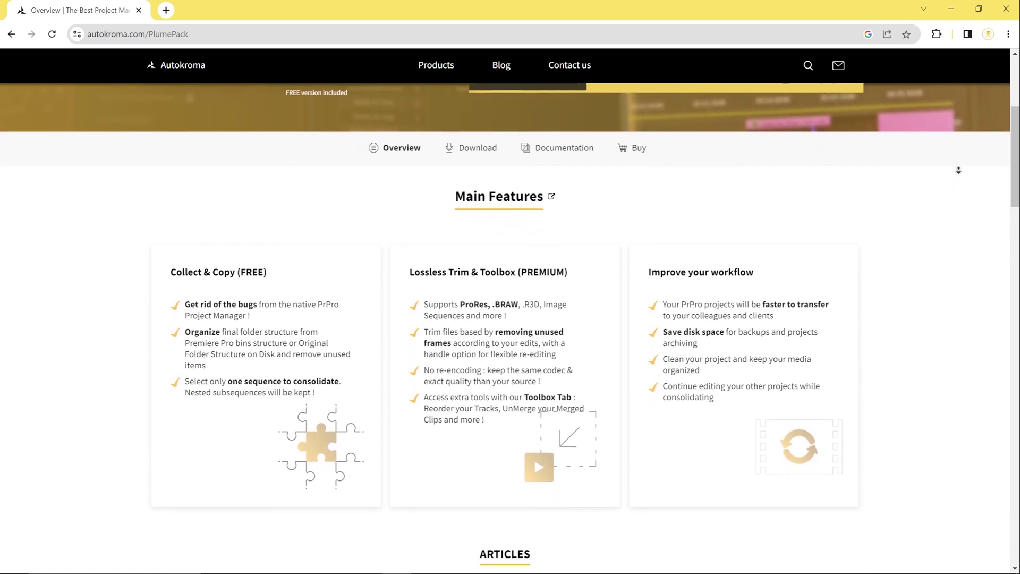
{"action": "scroll", "coordinate": [958, 170], "scroll_direction": "down", "scroll_amount": 1}
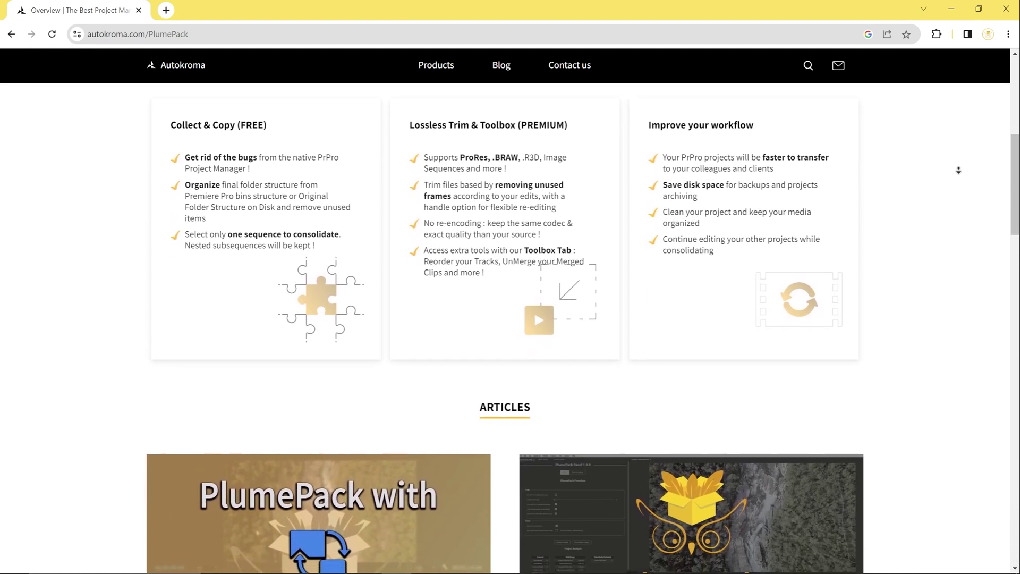
{"action": "scroll", "coordinate": [959, 170], "scroll_direction": "down", "scroll_amount": 1}
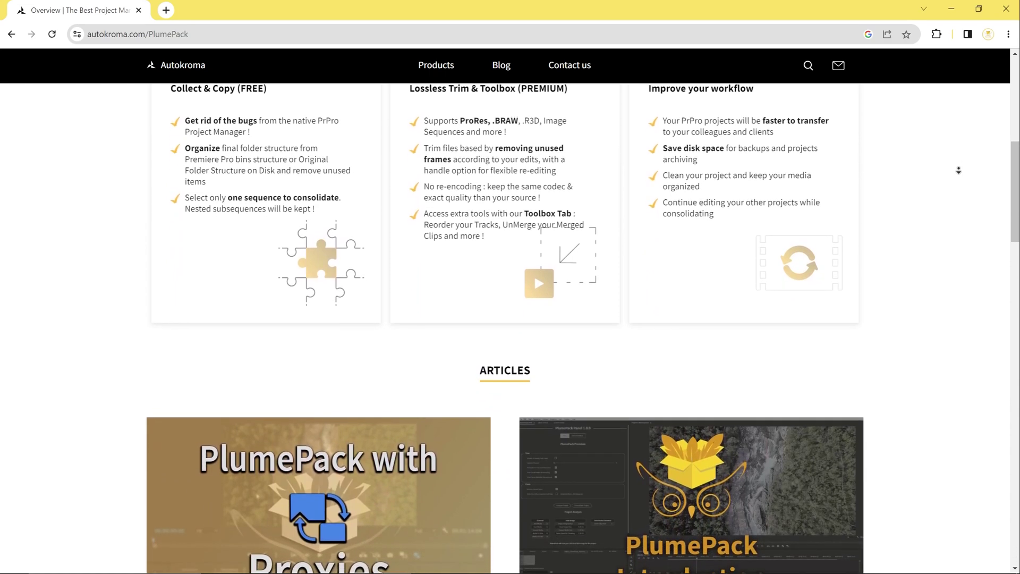
{"action": "scroll", "coordinate": [959, 170], "scroll_direction": "down", "scroll_amount": 1}
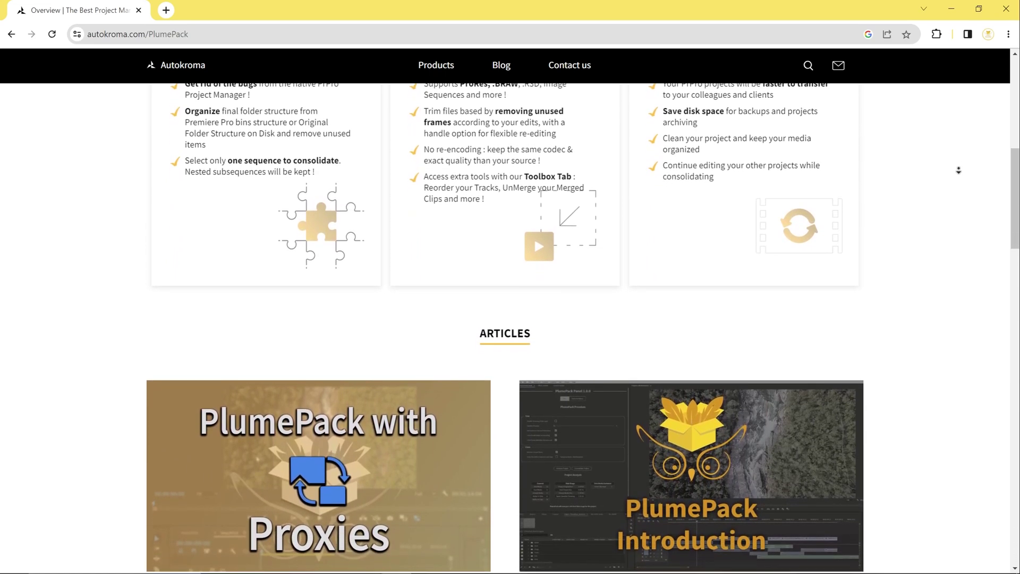
{"action": "scroll", "coordinate": [959, 170], "scroll_direction": "down", "scroll_amount": 1}
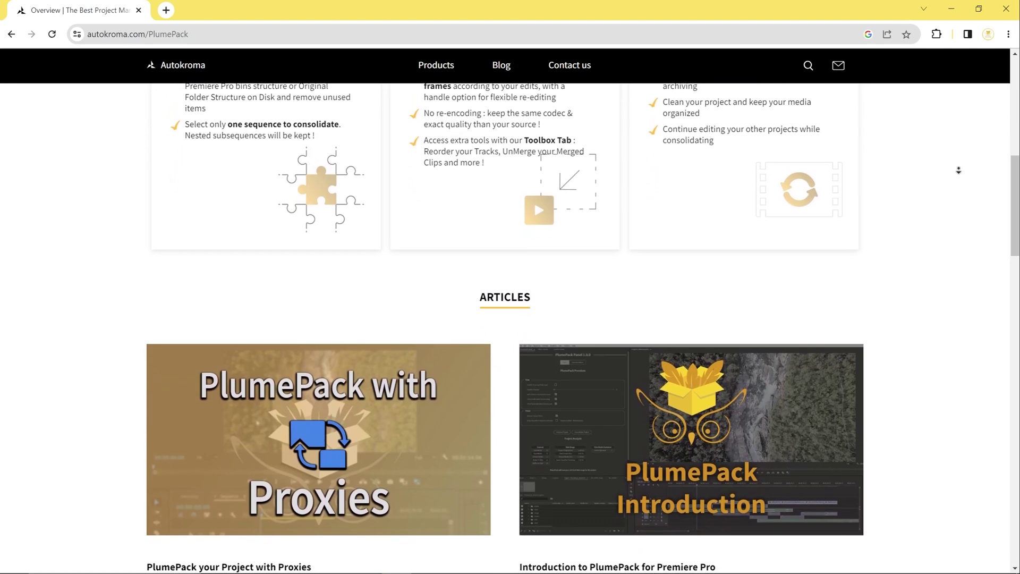
{"action": "scroll", "coordinate": [959, 170], "scroll_direction": "down", "scroll_amount": 1}
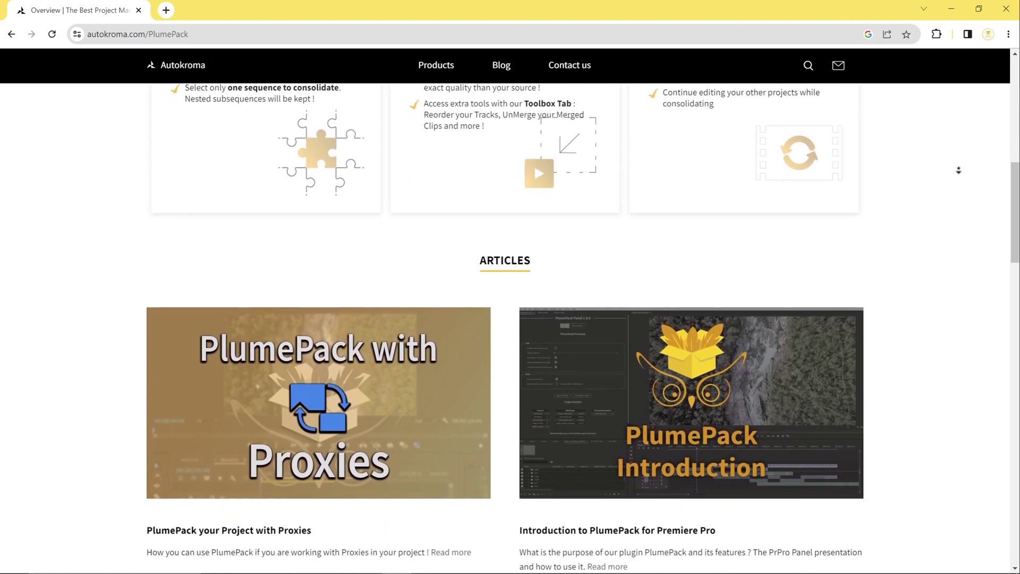
{"action": "scroll", "coordinate": [959, 170], "scroll_direction": "down", "scroll_amount": 1}
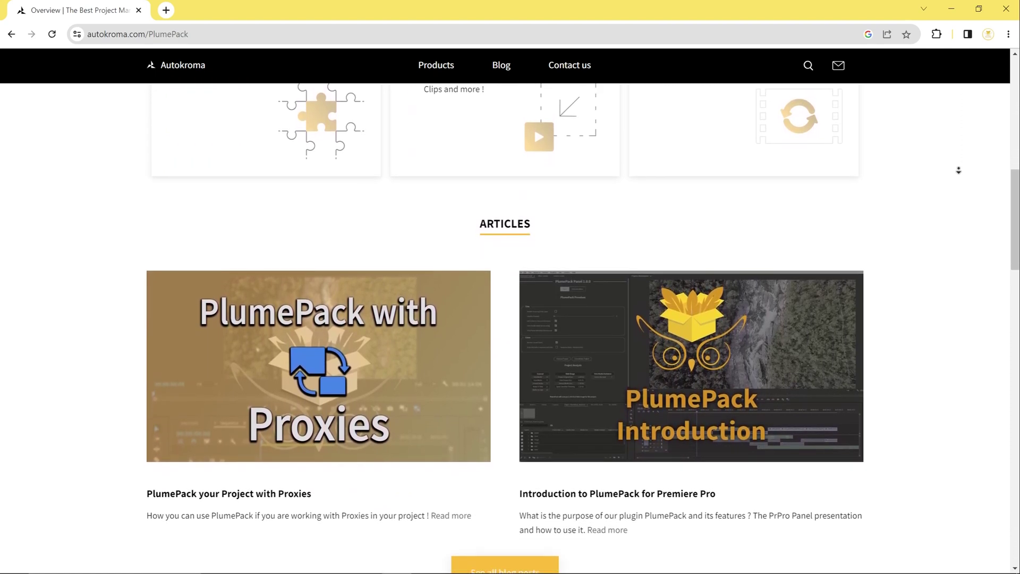
{"action": "scroll", "coordinate": [958, 171], "scroll_direction": "down", "scroll_amount": 1}
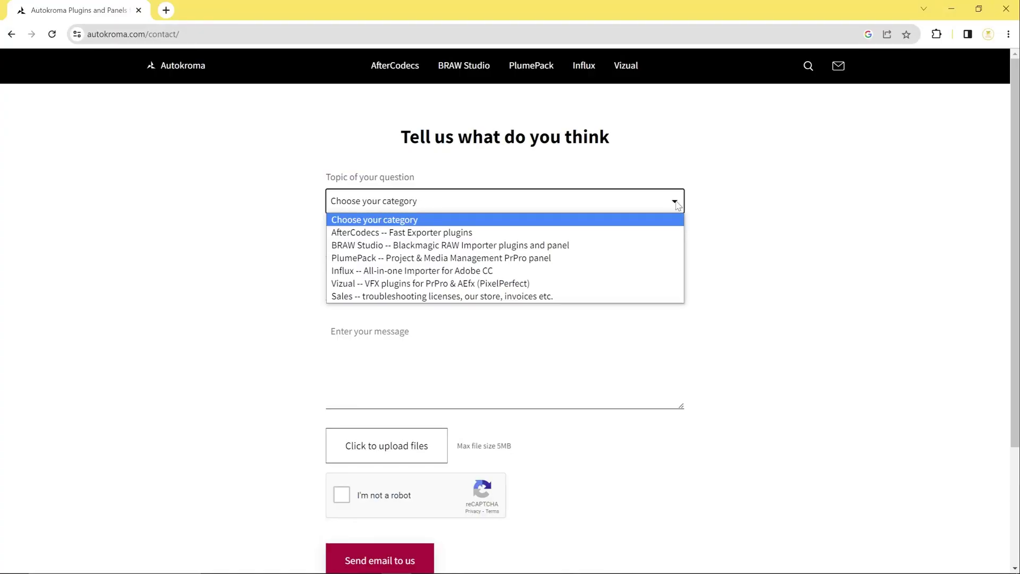
Pick "PlumePack -- Project & Media Management PrPro panel" as the contact form's topic.
{"action": "left_click", "coordinate": [581, 254]}
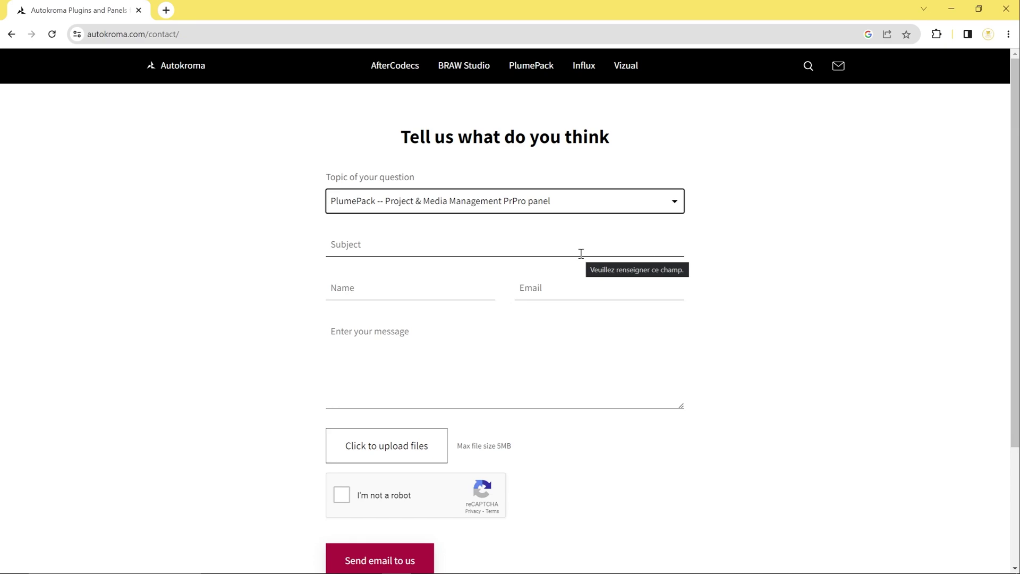